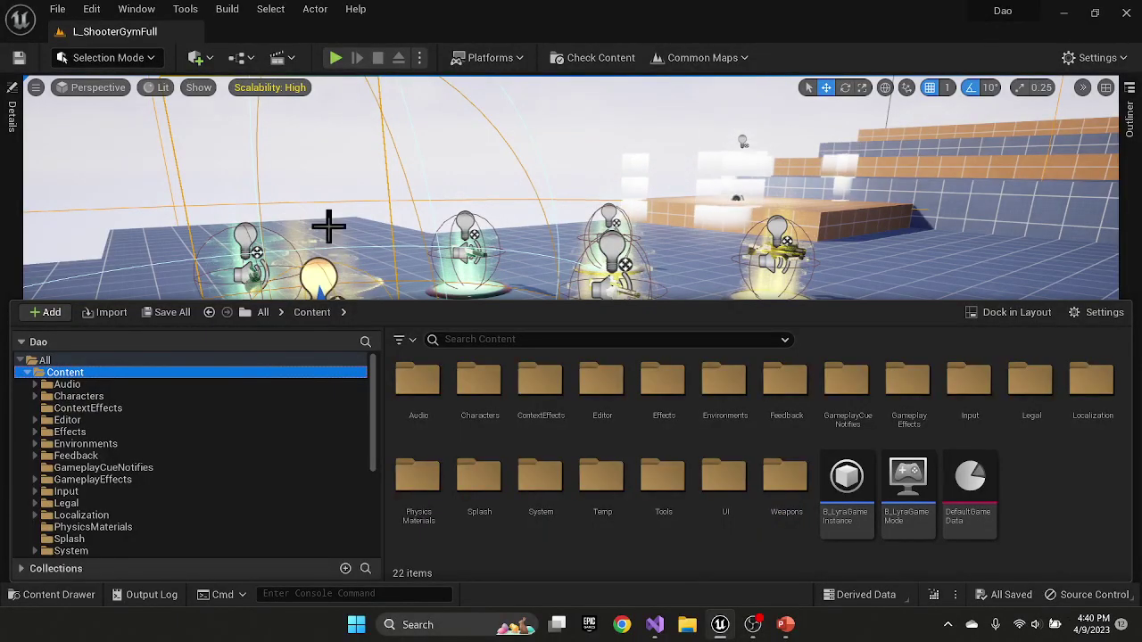
# Collapse the Content folder and view the contents of the ShooterCorePlus Content plugin folder
pyautogui.click(27, 374)
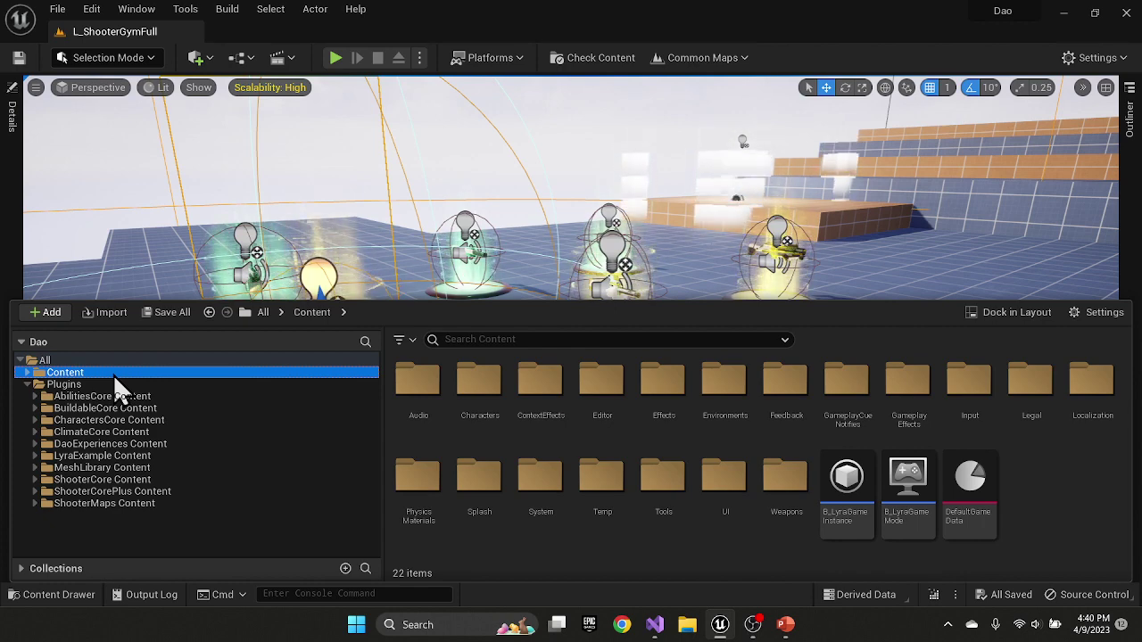
pyautogui.click(96, 493)
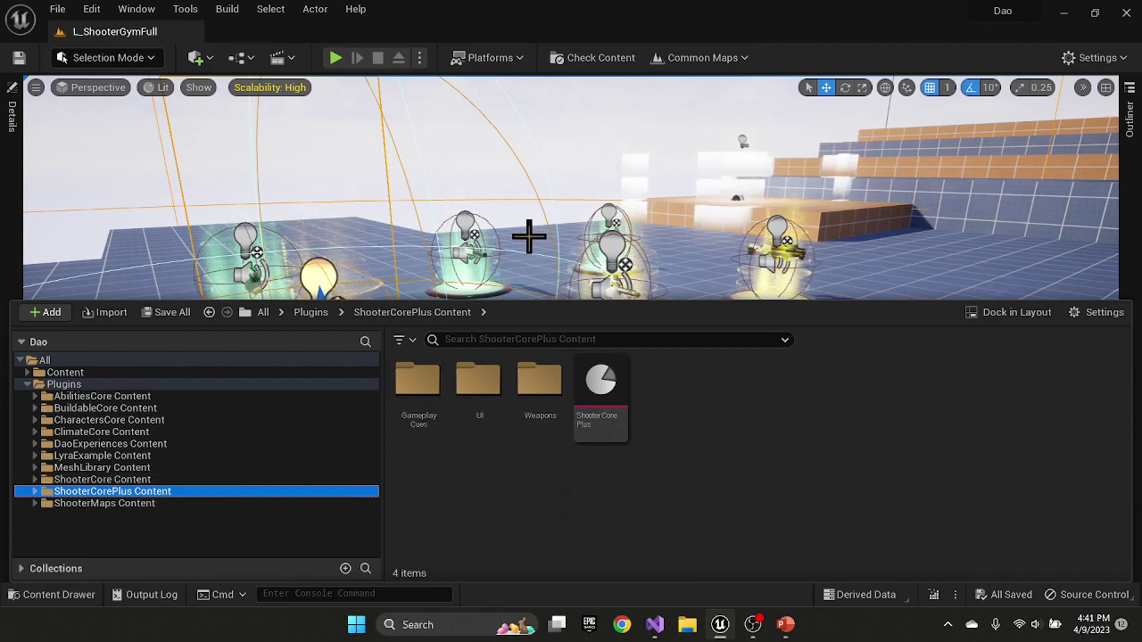
# Load the L_ShooterGymFull map from the project's common maps
pyautogui.moveTo(528, 236); pyautogui.dragTo(847, 258, button='right')
pyautogui.moveTo(530, 290); pyautogui.dragTo(509, 286, button='right')
pyautogui.click(702, 57)
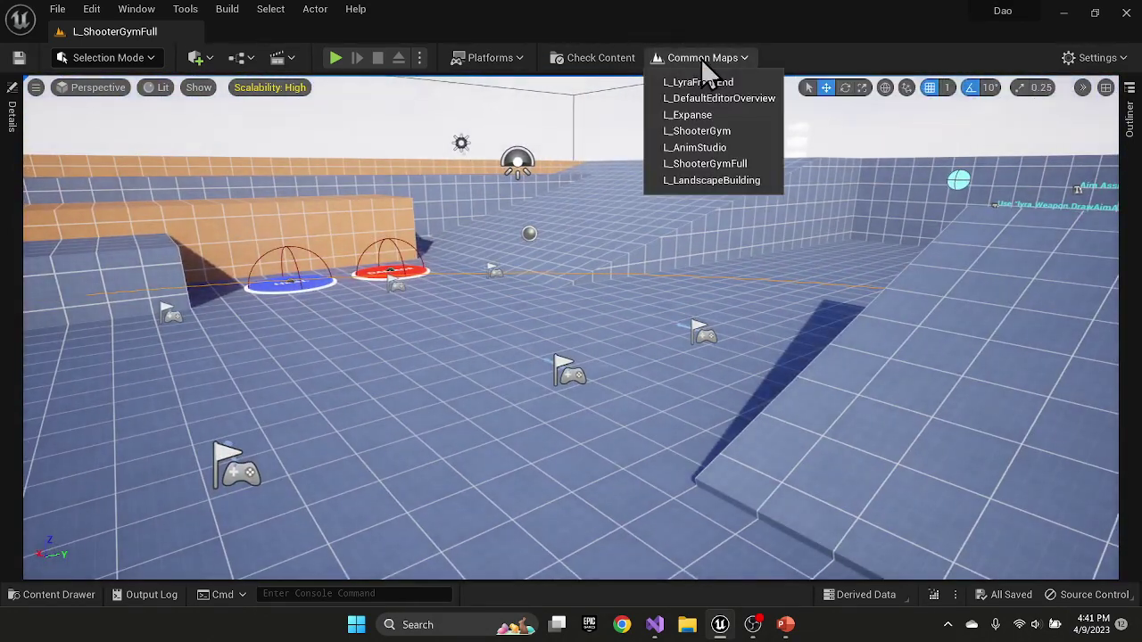
pyautogui.click(723, 173)
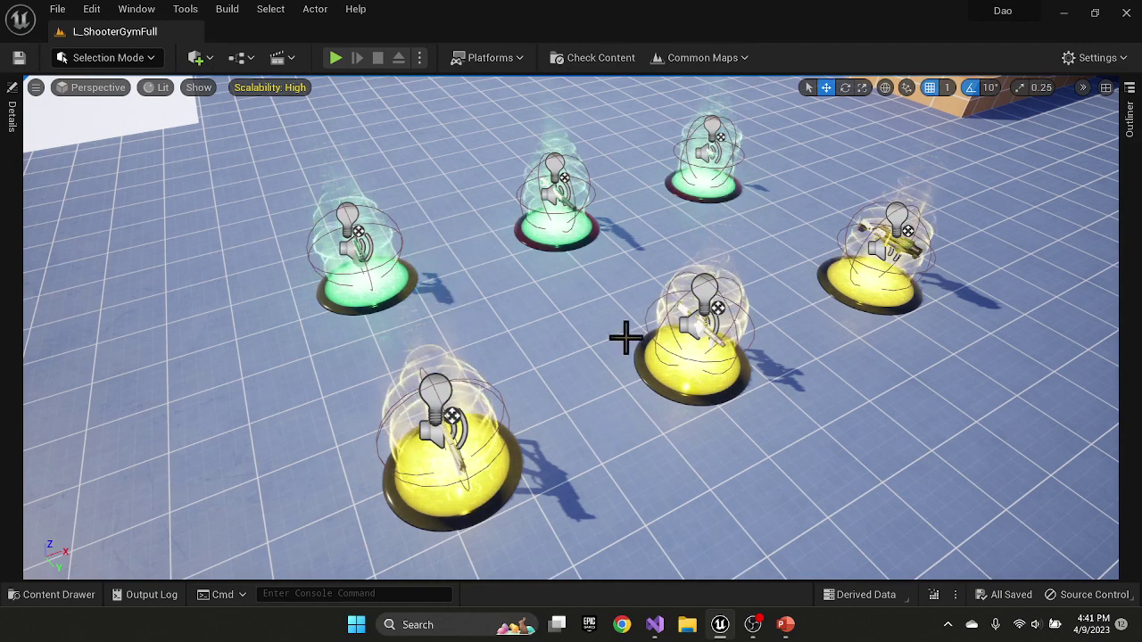
# Play the level in the editor viewport and walk the character over to the weapon spawn pads
pyautogui.moveTo(614, 352)
pyautogui.mouseDown(button='right')
pyautogui.moveTo(767, 335)
pyautogui.moveTo(614, 347)
pyautogui.mouseUp(button='right')
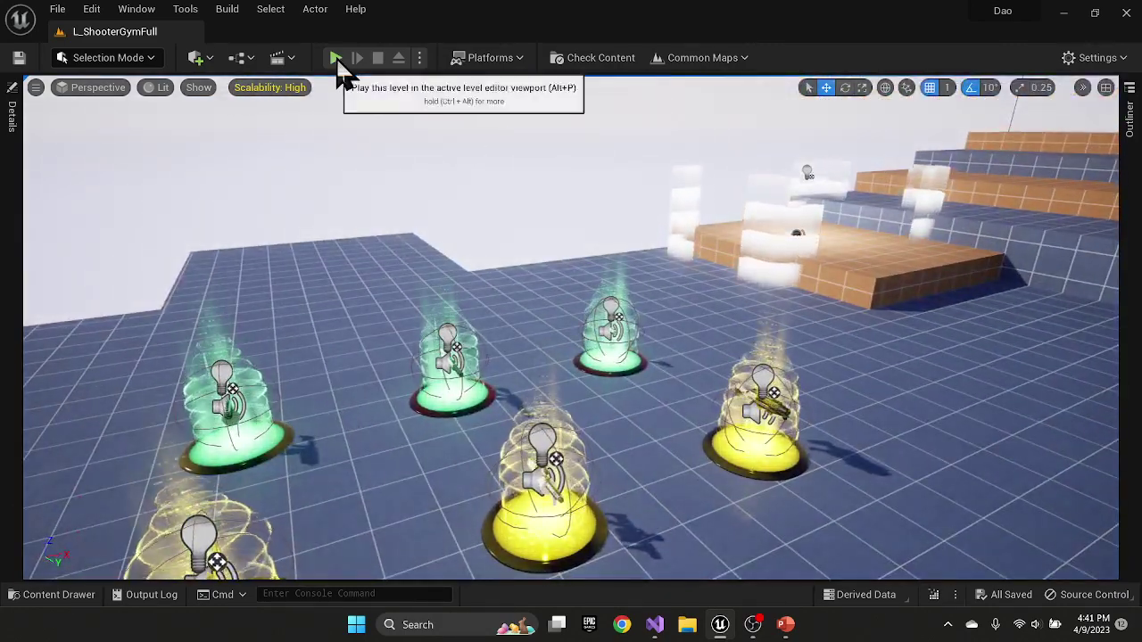
pyautogui.click(335, 57)
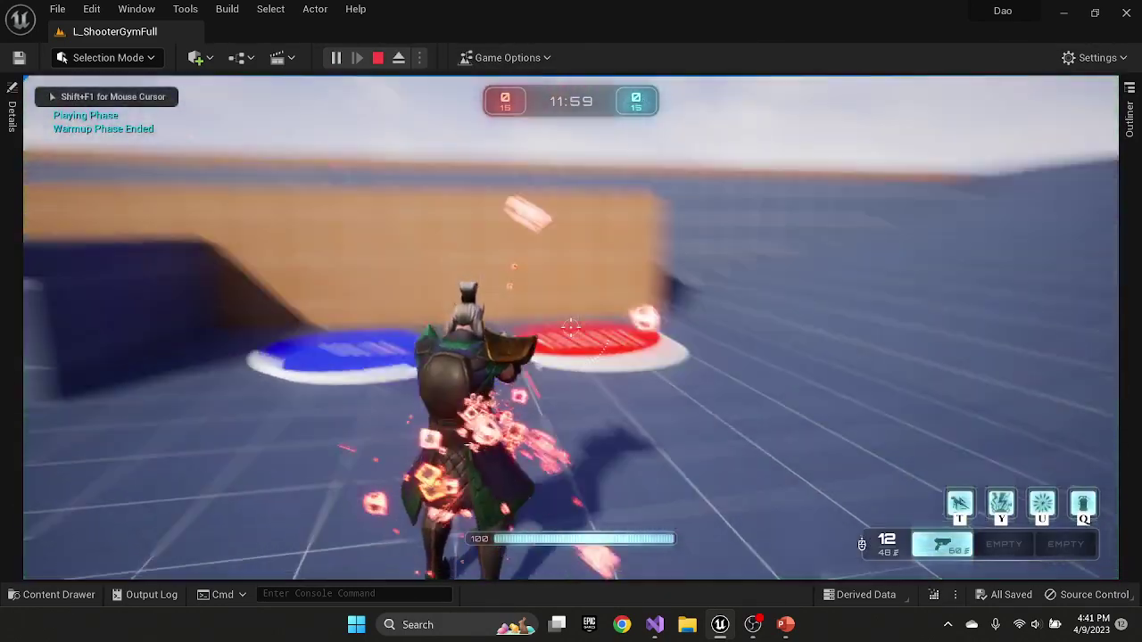
pyautogui.press('w')
pyautogui.press('w')
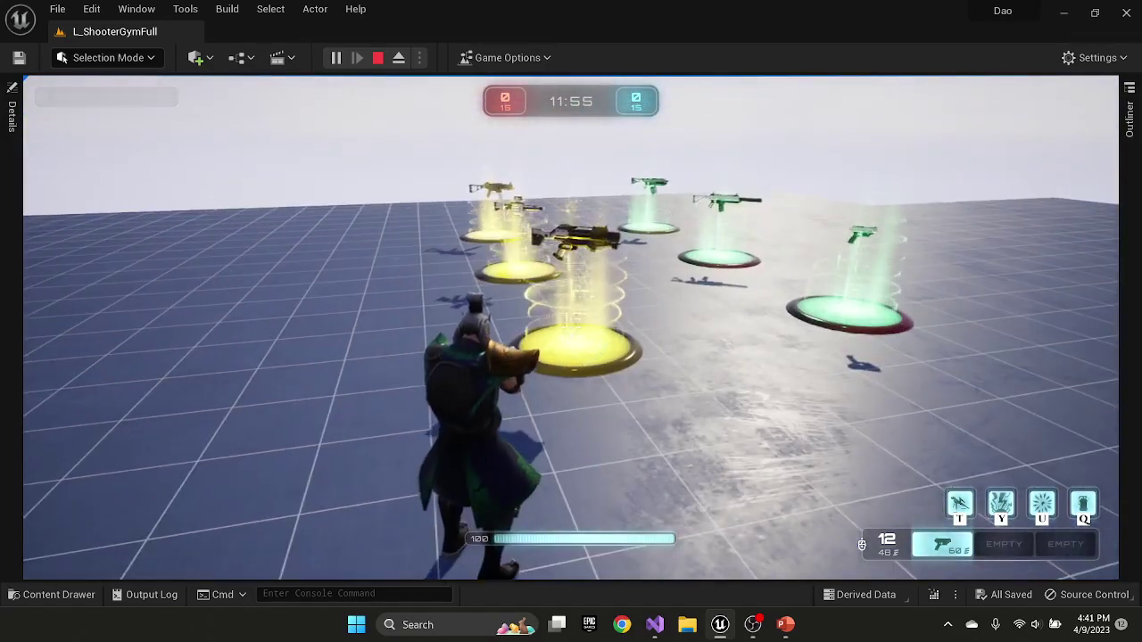
pyautogui.press('w')
pyautogui.press('a')
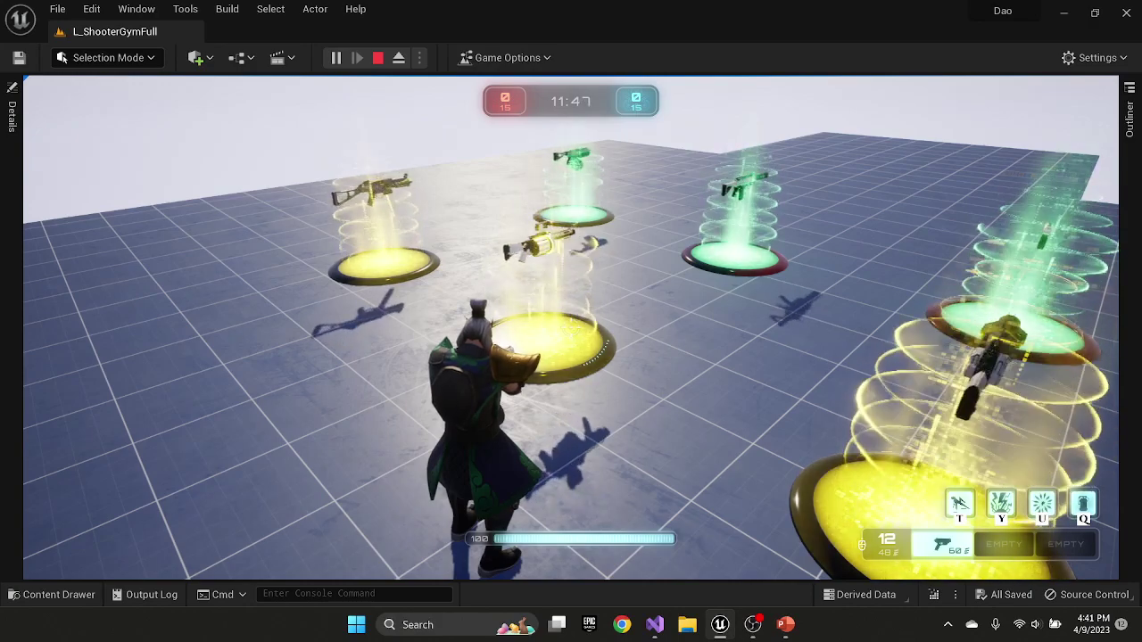
pyautogui.press('s')
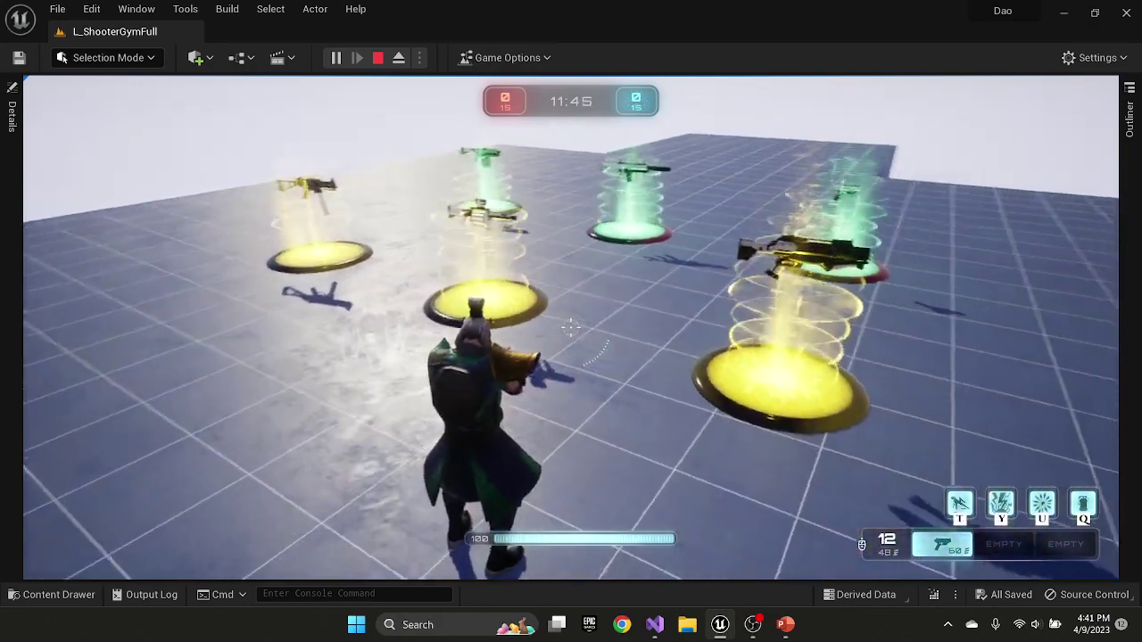
# Pick up the weapon from the nearest yellow spawn pad and step clear of the pad
pyautogui.press('d')
pyautogui.press('w')
pyautogui.press('w')
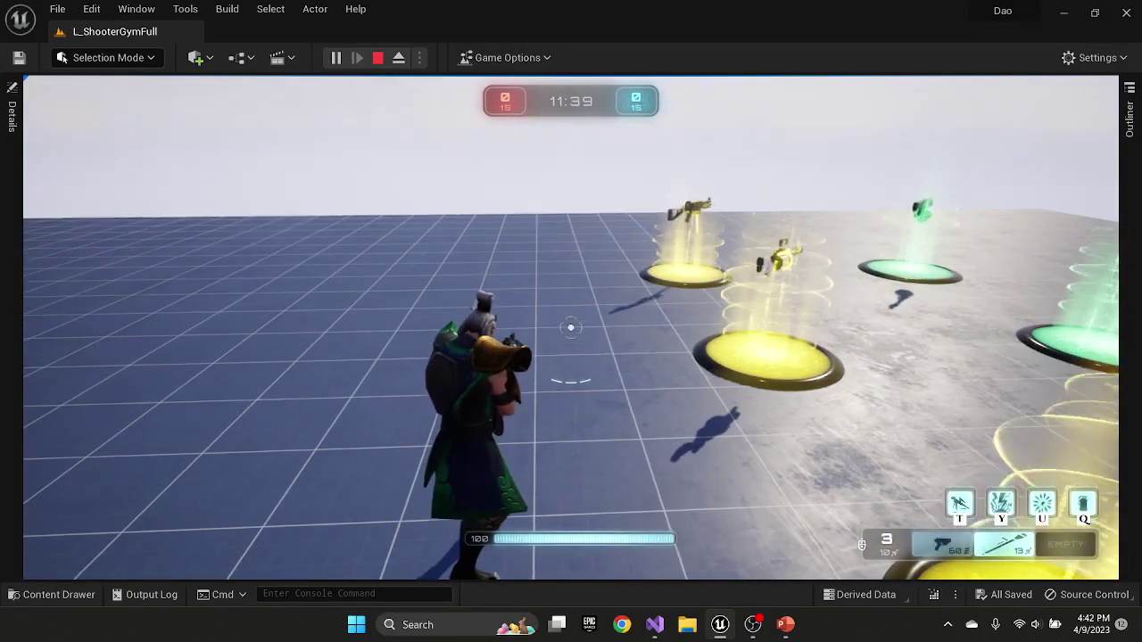
pyautogui.press('a')
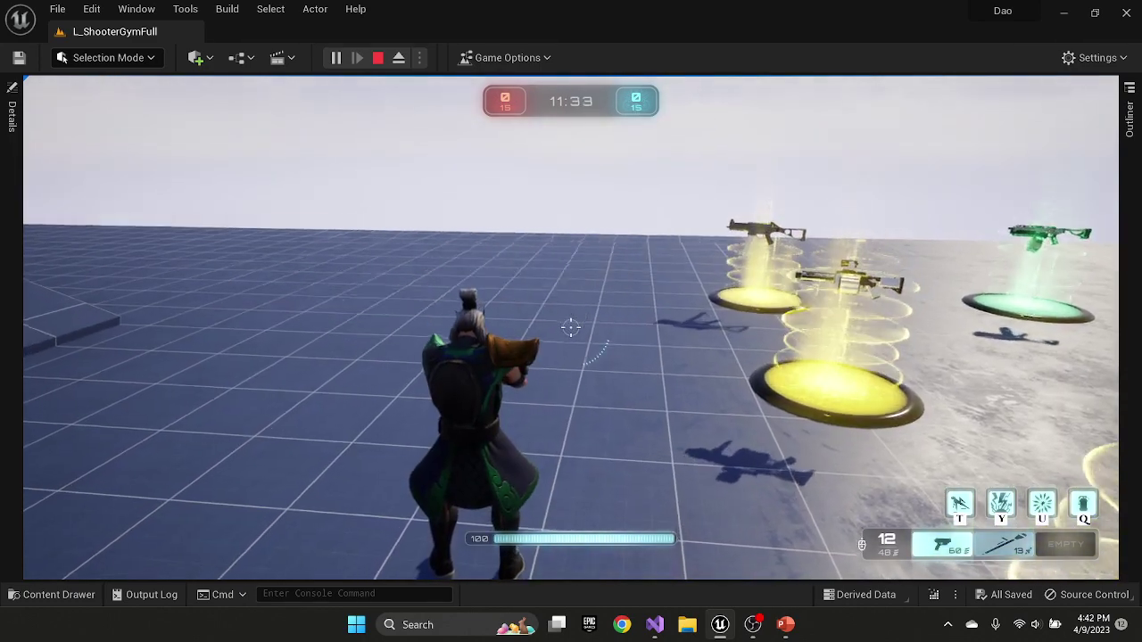
# Drop the starting pistol and collect the weapons from the other two yellow spawn pads
pyautogui.press('g')
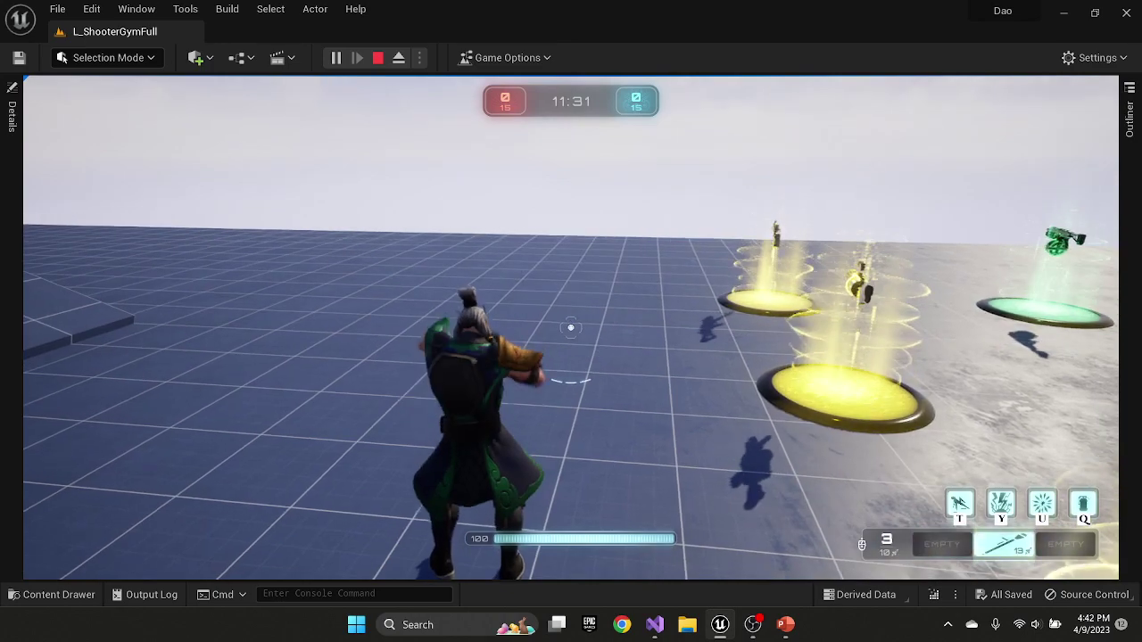
pyautogui.press('w')
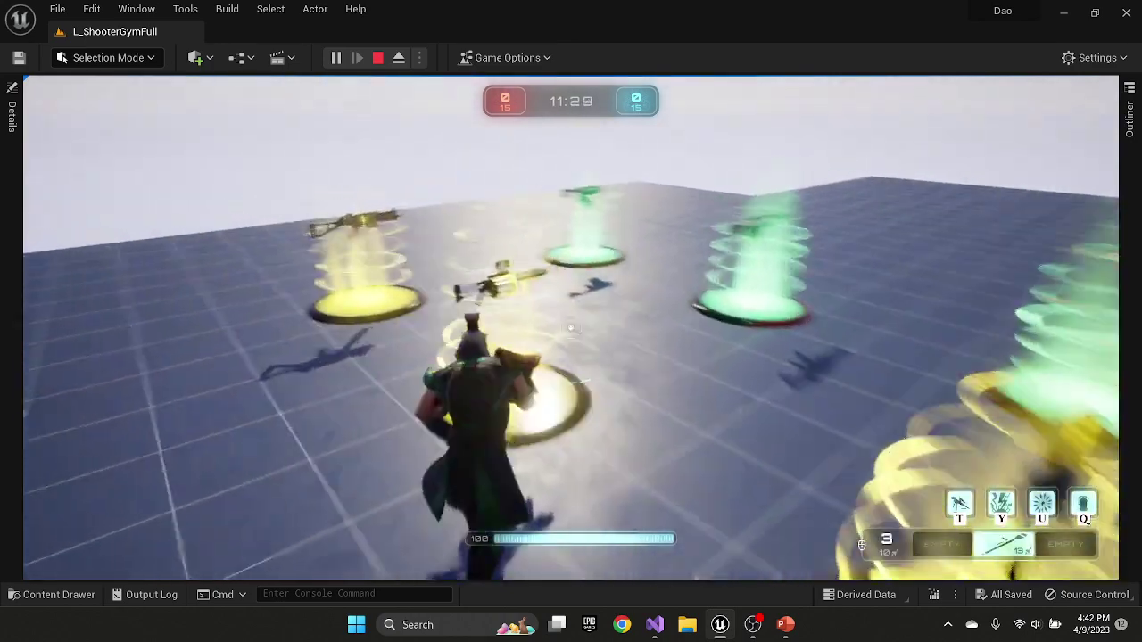
pyautogui.press('w')
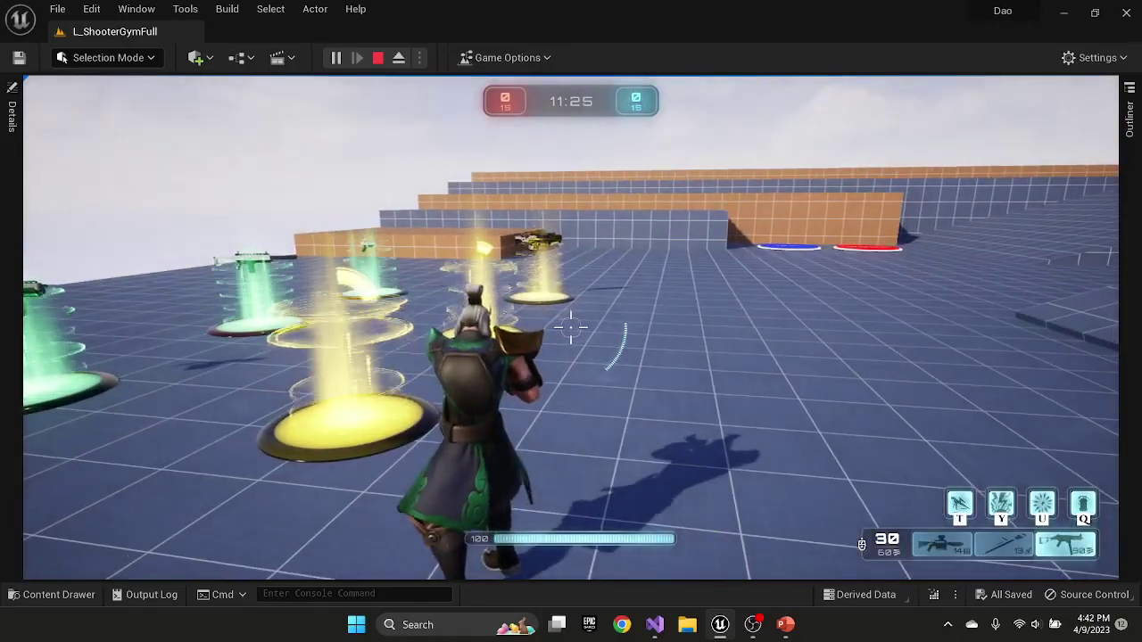
pyautogui.press('w')
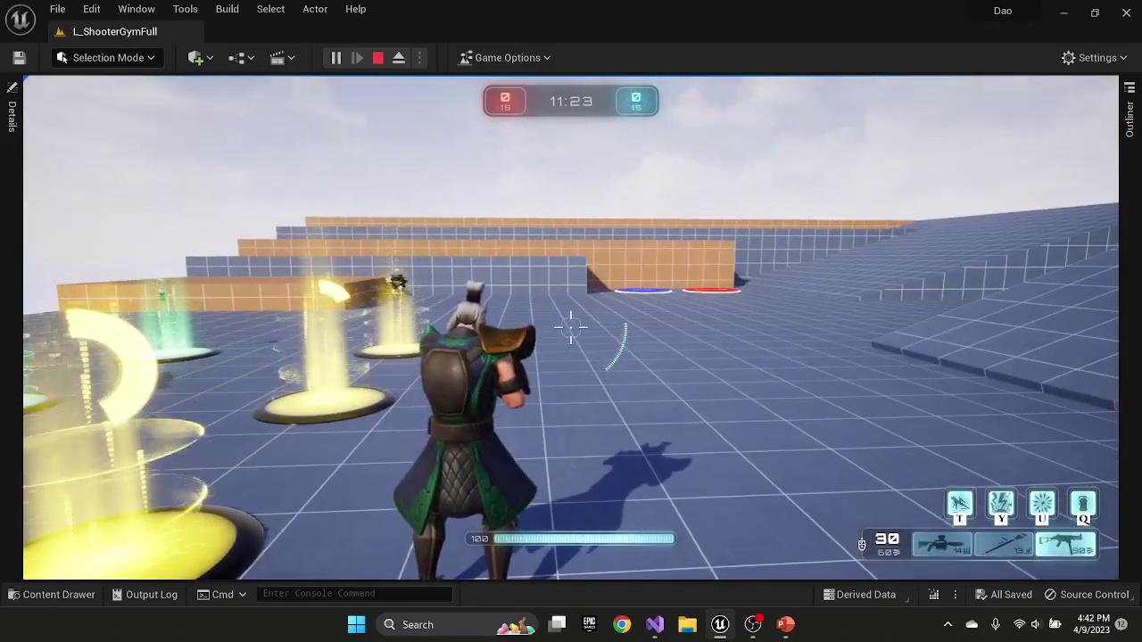
# Aim and fire the third-slot weapon at the blue wall, first from a distance and again from closer
pyautogui.rightClick(571, 327)
pyautogui.click(571, 327)
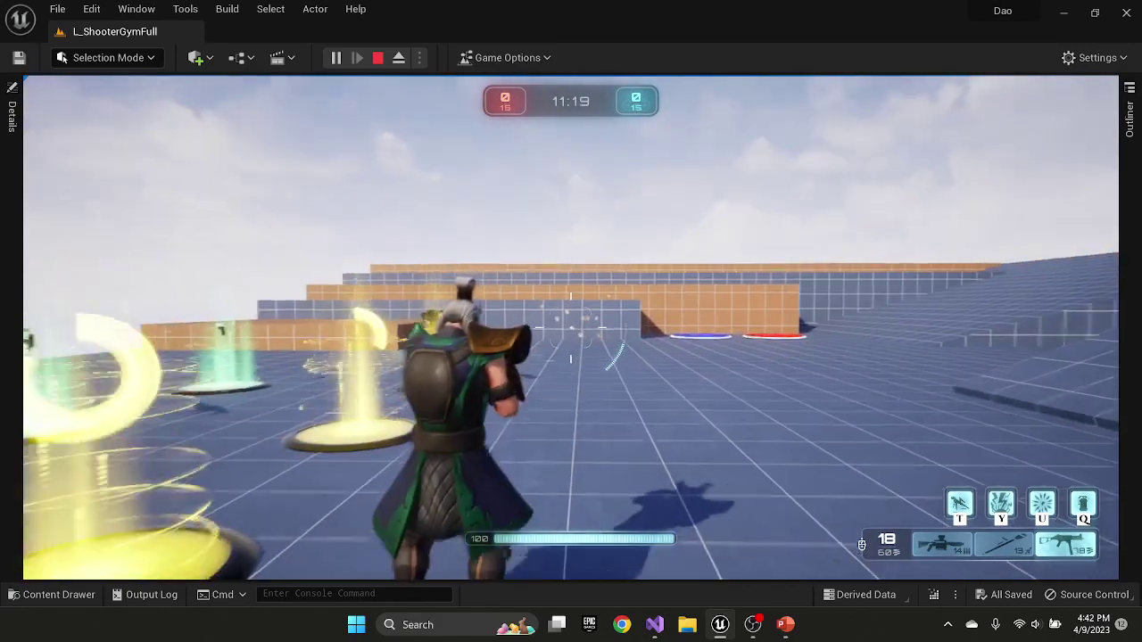
pyautogui.press('w')
pyautogui.press('w')
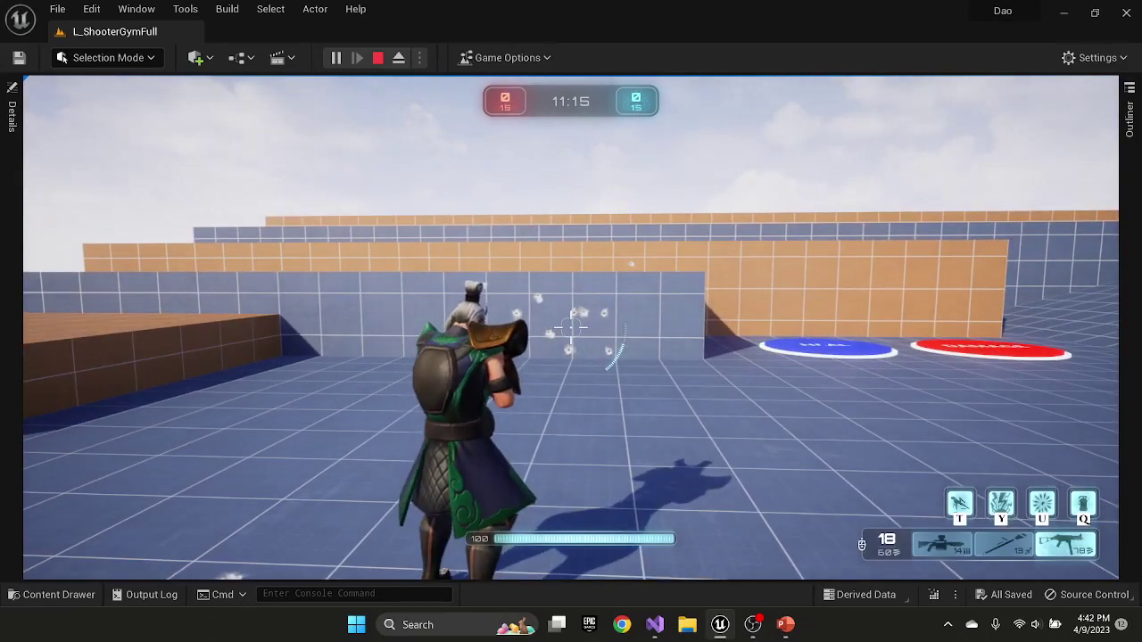
pyautogui.rightClick(571, 327)
pyautogui.click(571, 327)
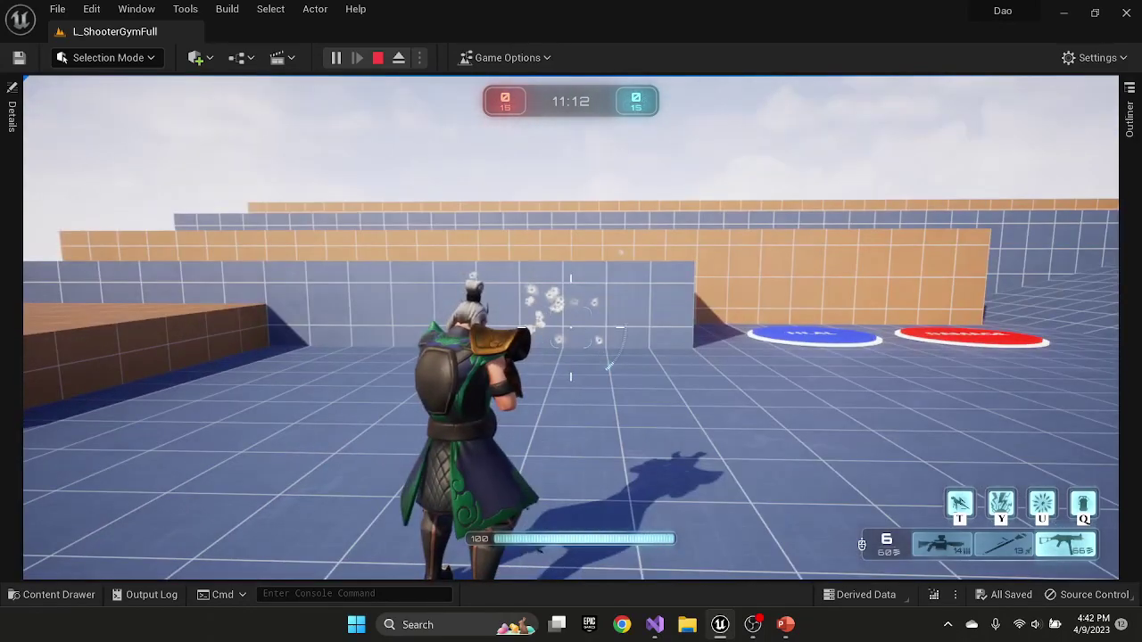
# Test-fire the second-slot weapon, and fire several shots with the first-slot weapon
pyautogui.press('2')
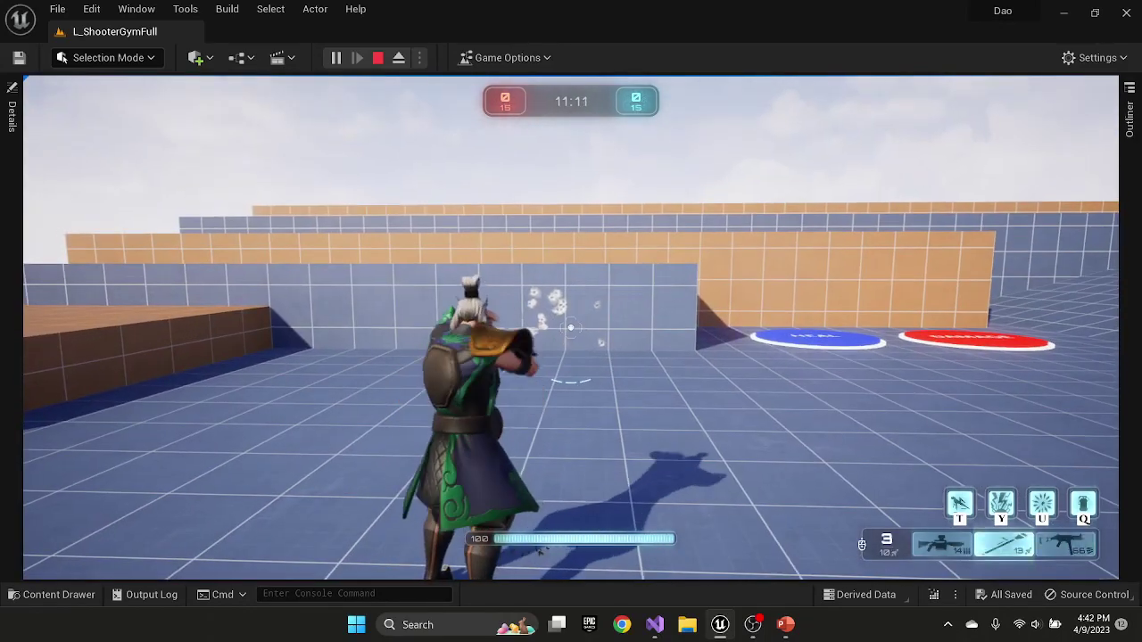
pyautogui.click(571, 327)
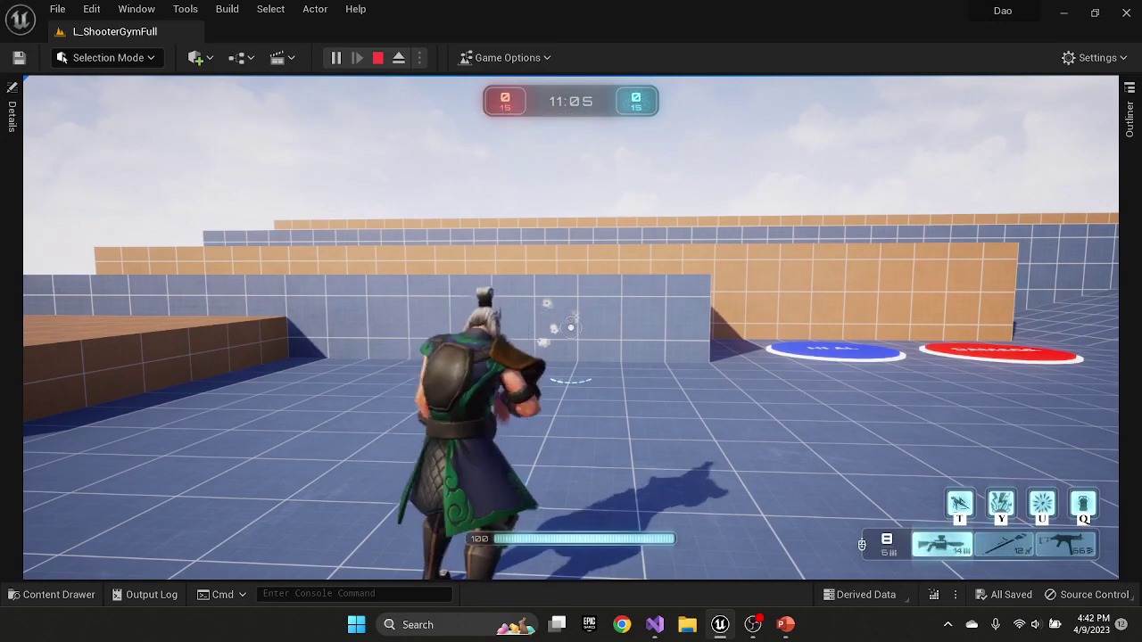
pyautogui.rightClick(571, 328)
pyautogui.click(571, 327)
pyautogui.click(571, 327)
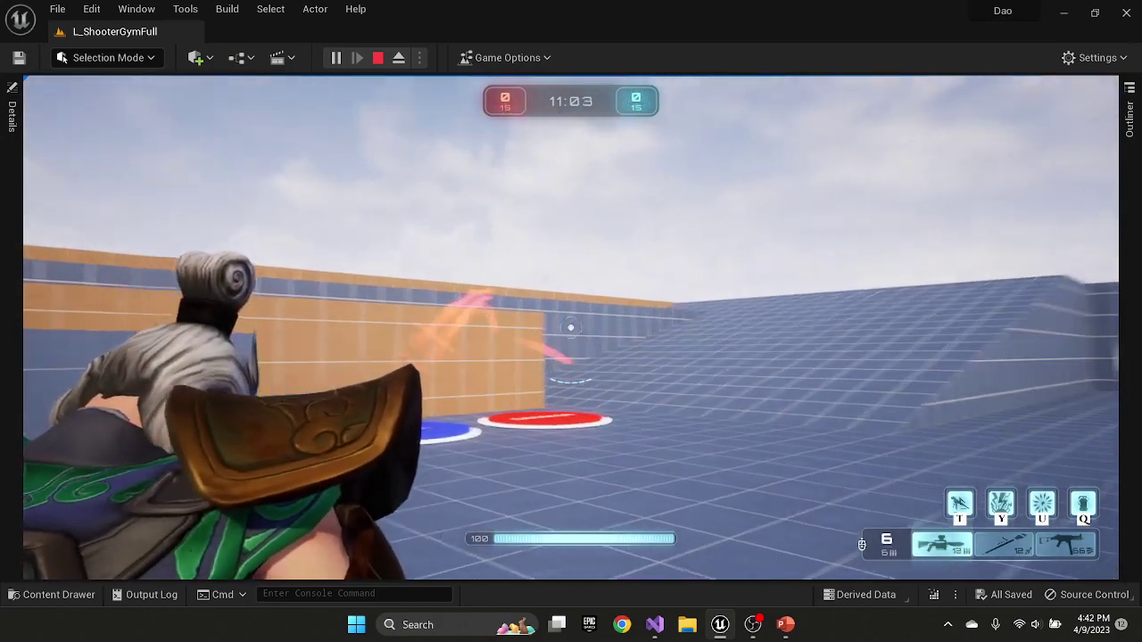
pyautogui.click(571, 327)
pyautogui.click(571, 327)
pyautogui.click(571, 327)
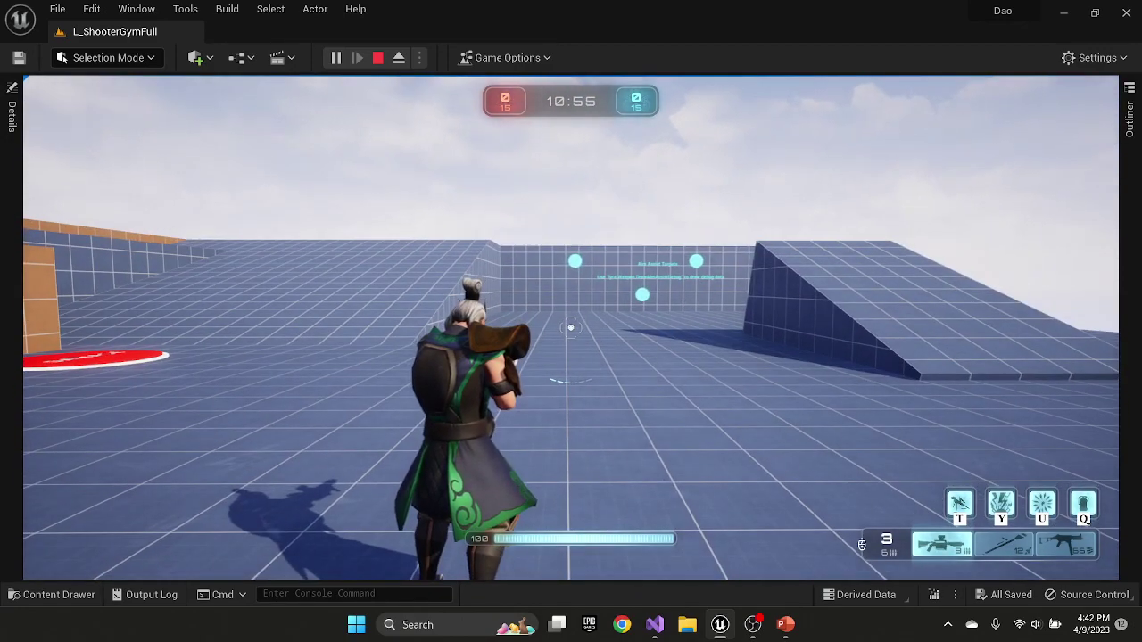
# Switch between the three equipped weapons to compare their reticles and ammo counters
pyautogui.press('3')
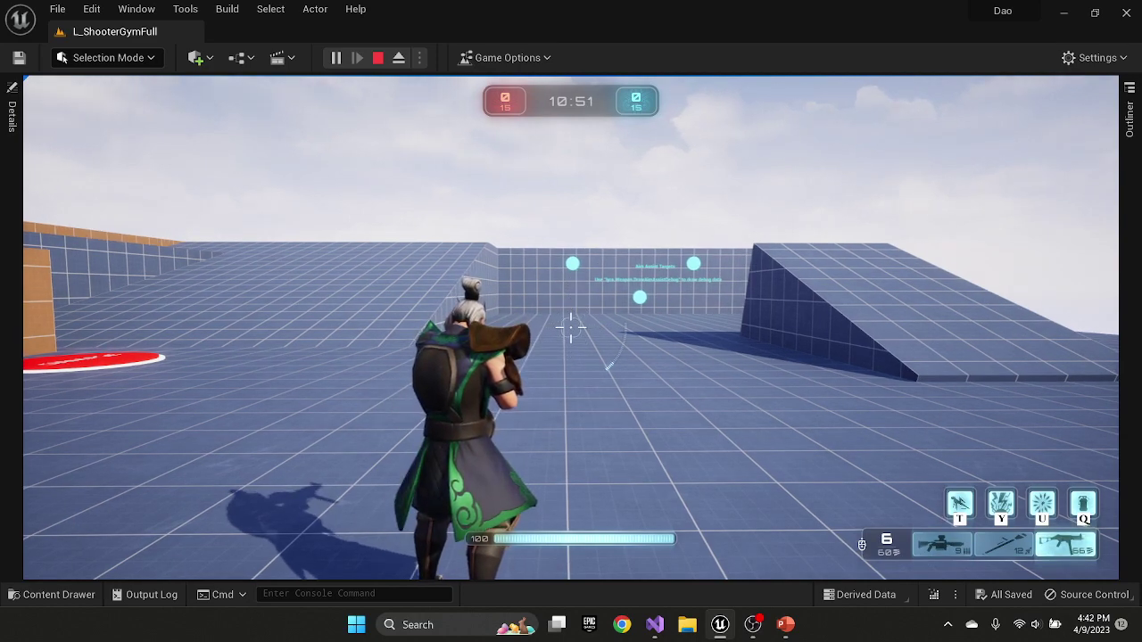
pyautogui.press('a')
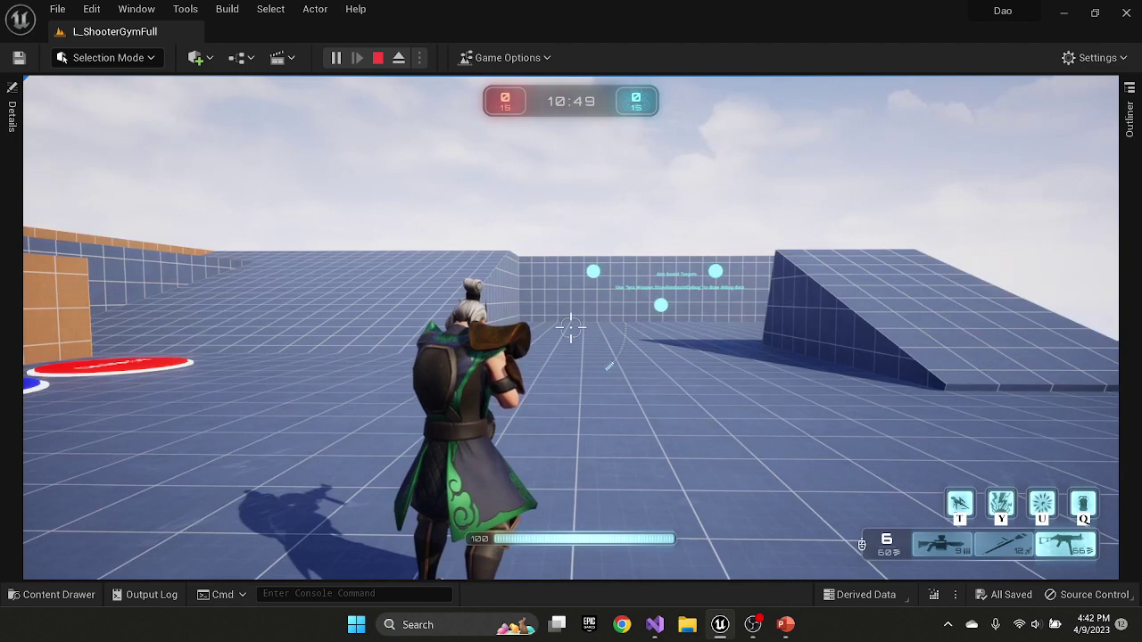
pyautogui.press('2')
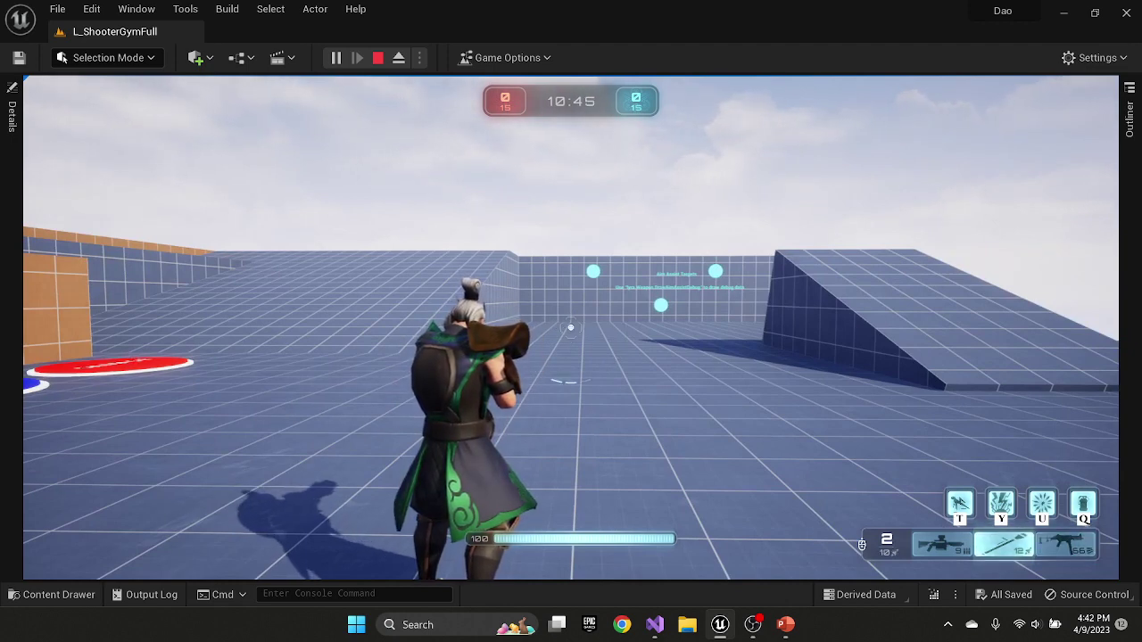
pyautogui.press('d')
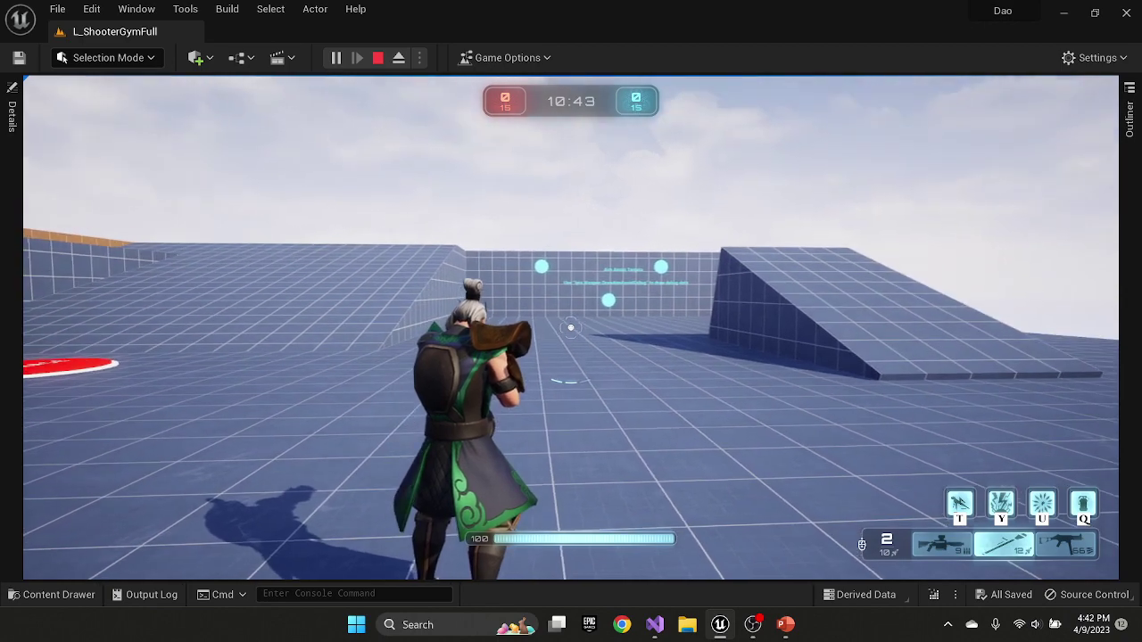
pyautogui.press('3')
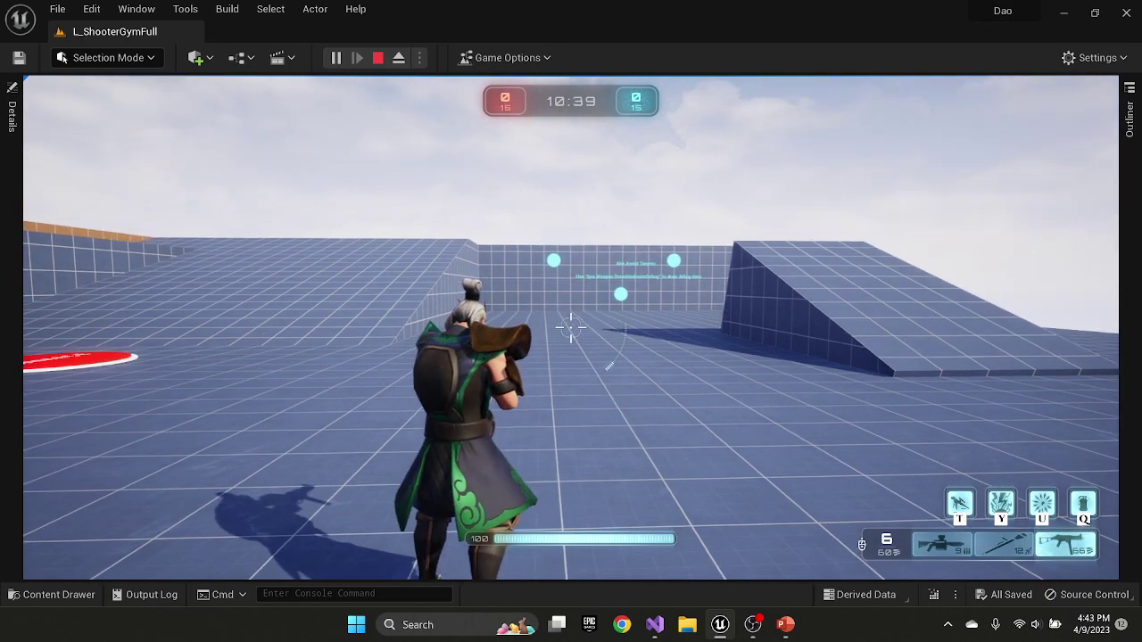
pyautogui.press('1')
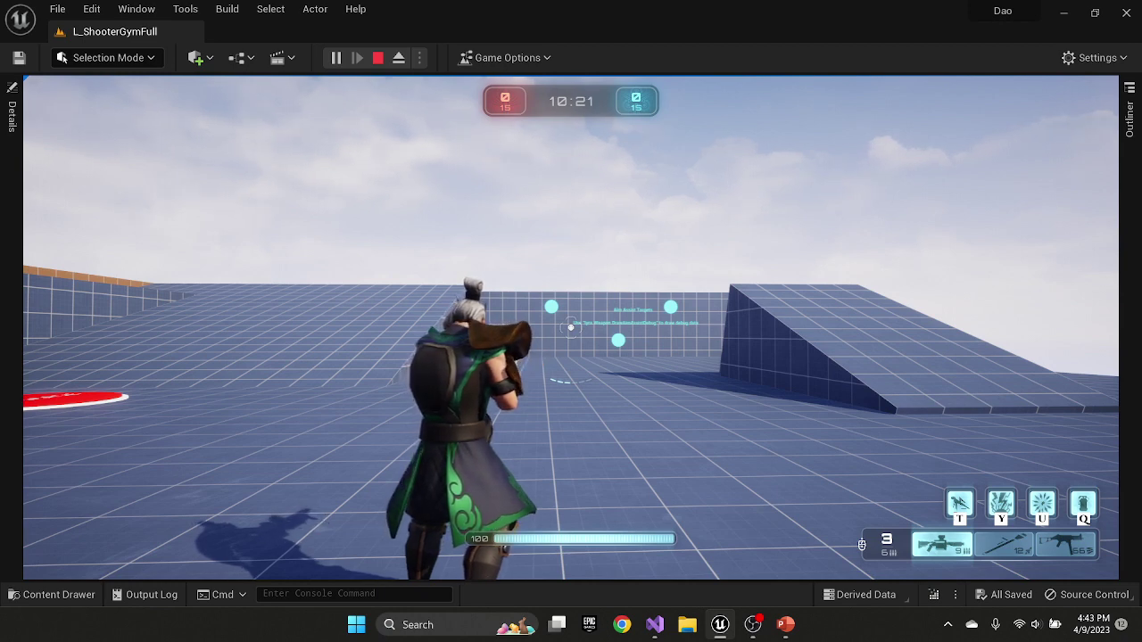
pyautogui.press('3')
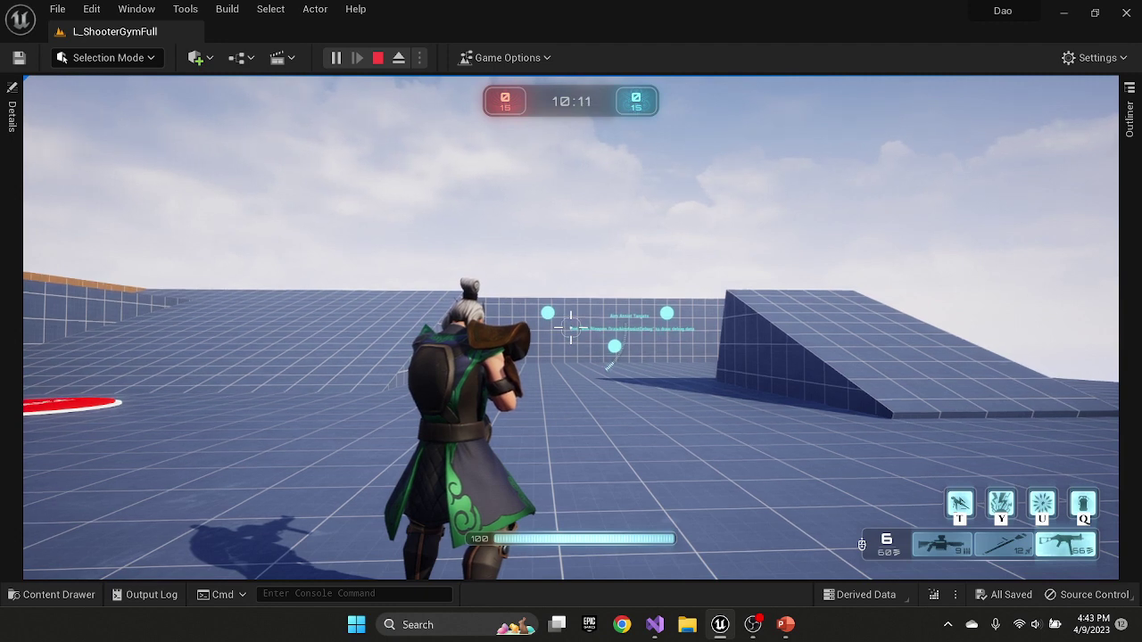
# Reload the weapons in slots 2, 3 and 1, equipping each one in turn
pyautogui.press('2')
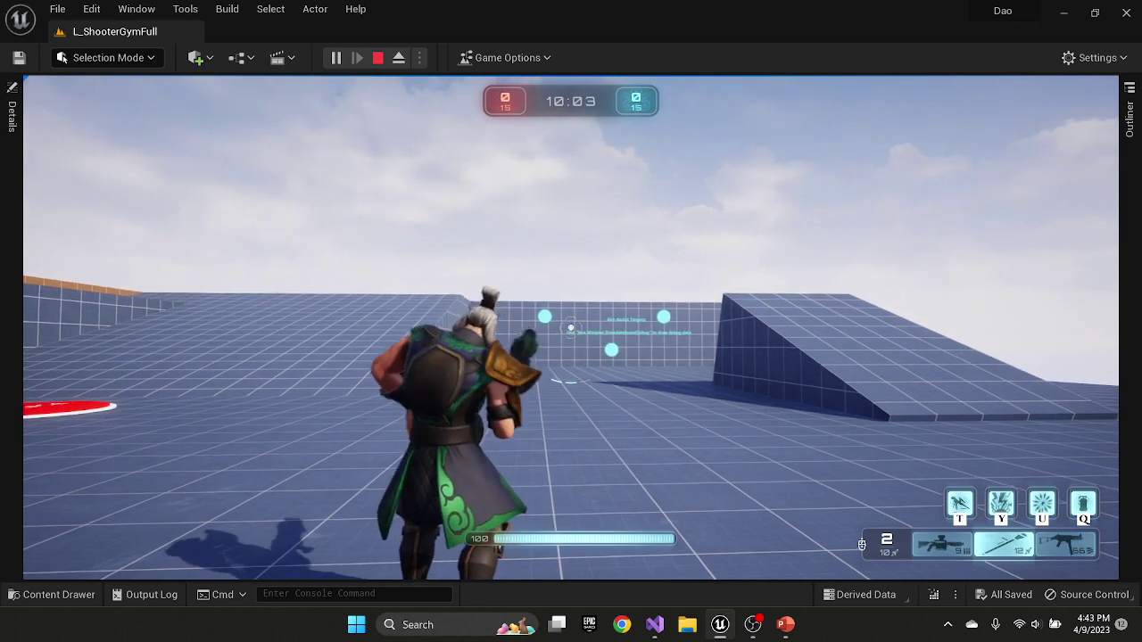
pyautogui.press('r')
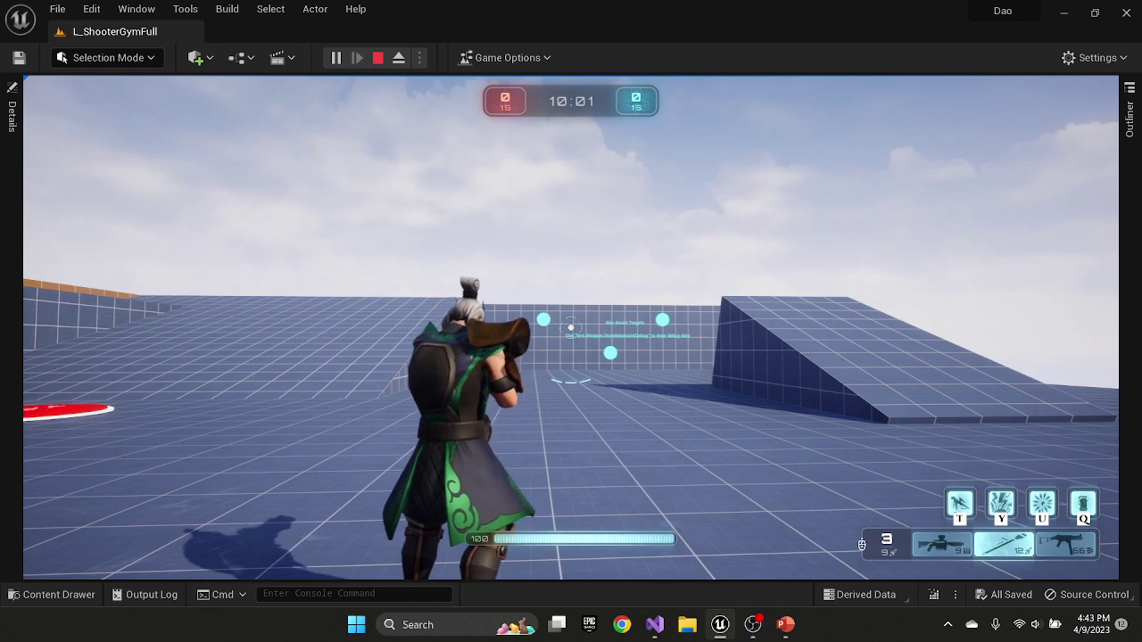
pyautogui.press('3')
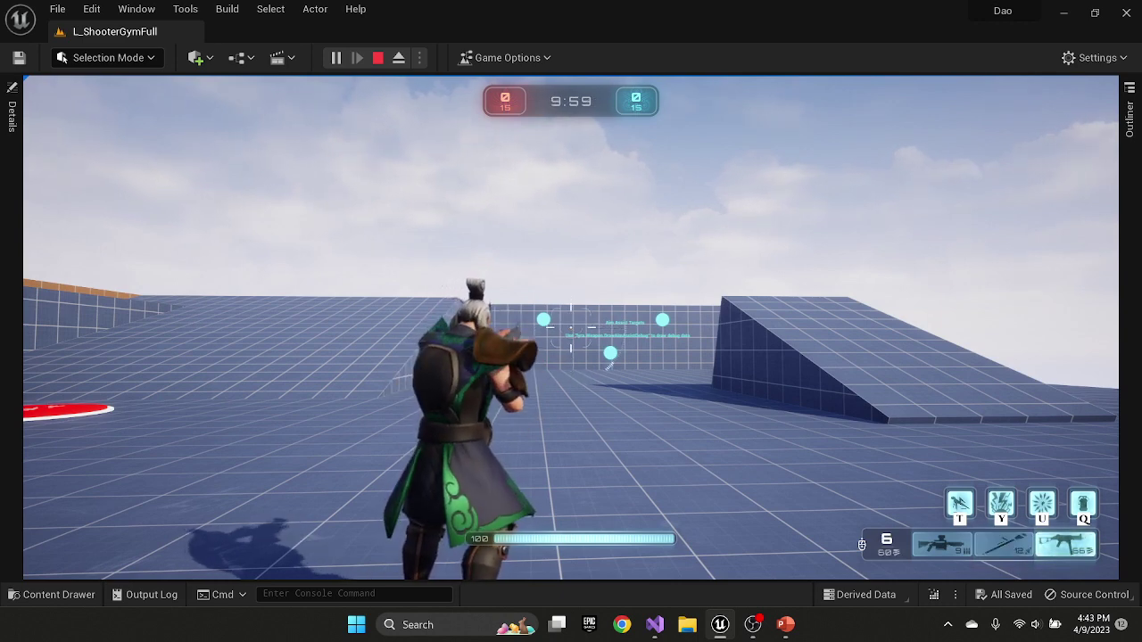
pyautogui.press('r')
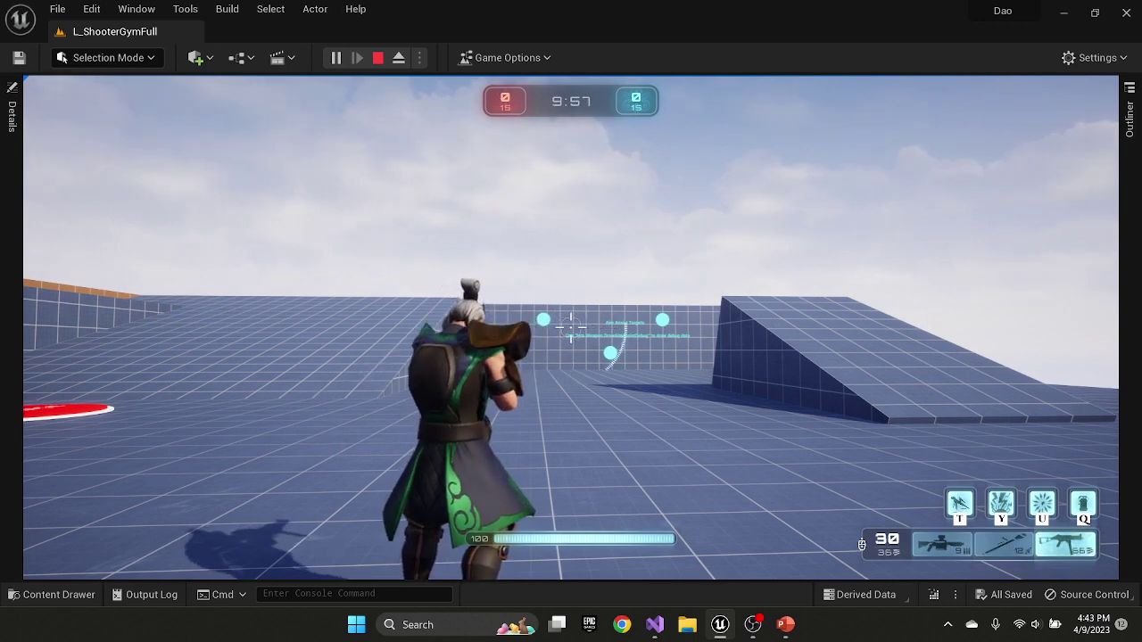
pyautogui.press('1')
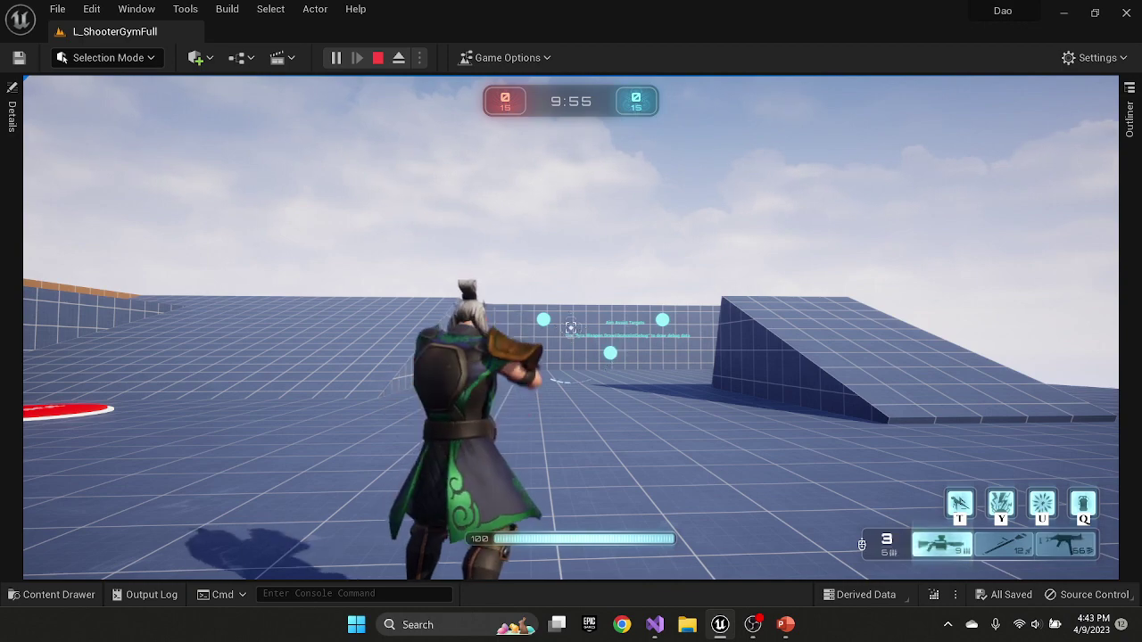
pyautogui.press('r')
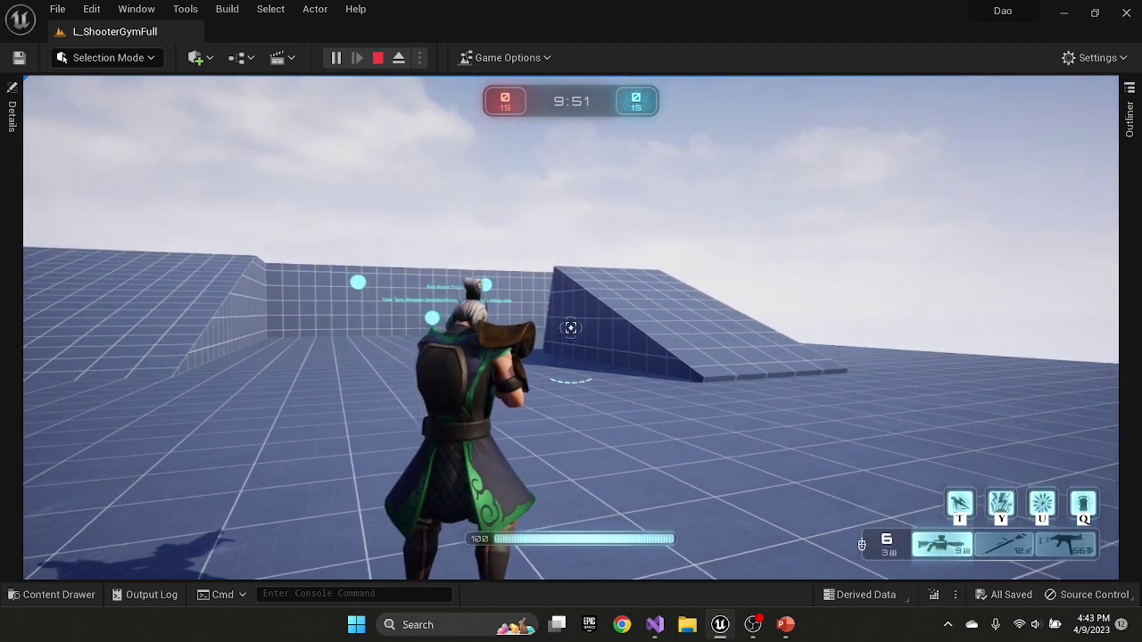
# Equip the third-slot weapon and the second-slot weapon in turn, and run the character over to the weapon spawn pads
pyautogui.press('3')
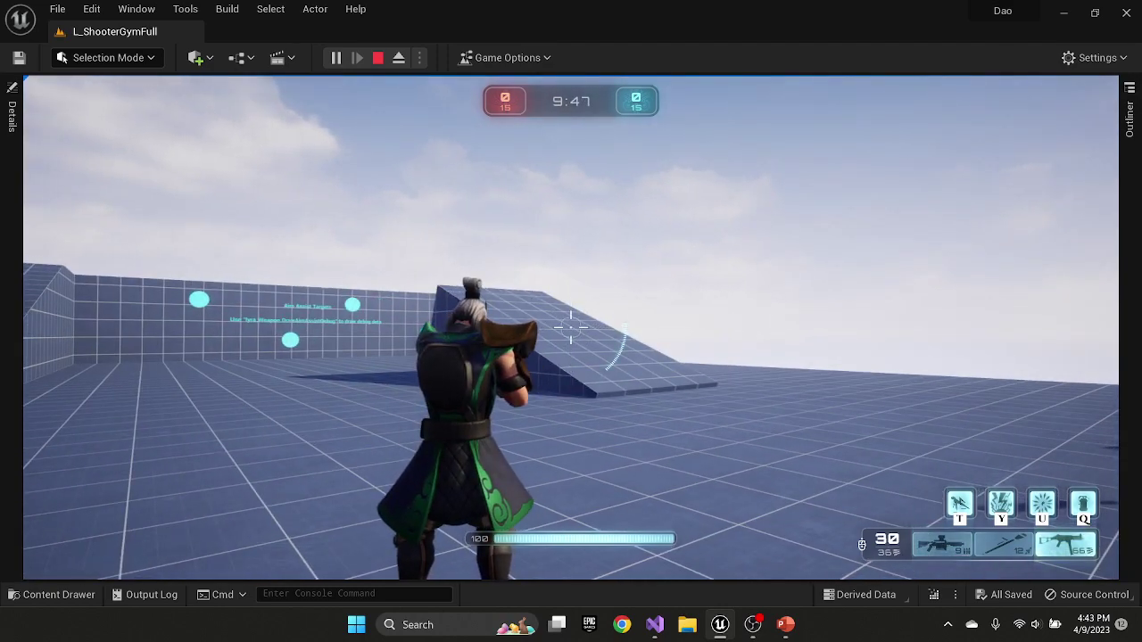
pyautogui.press('2')
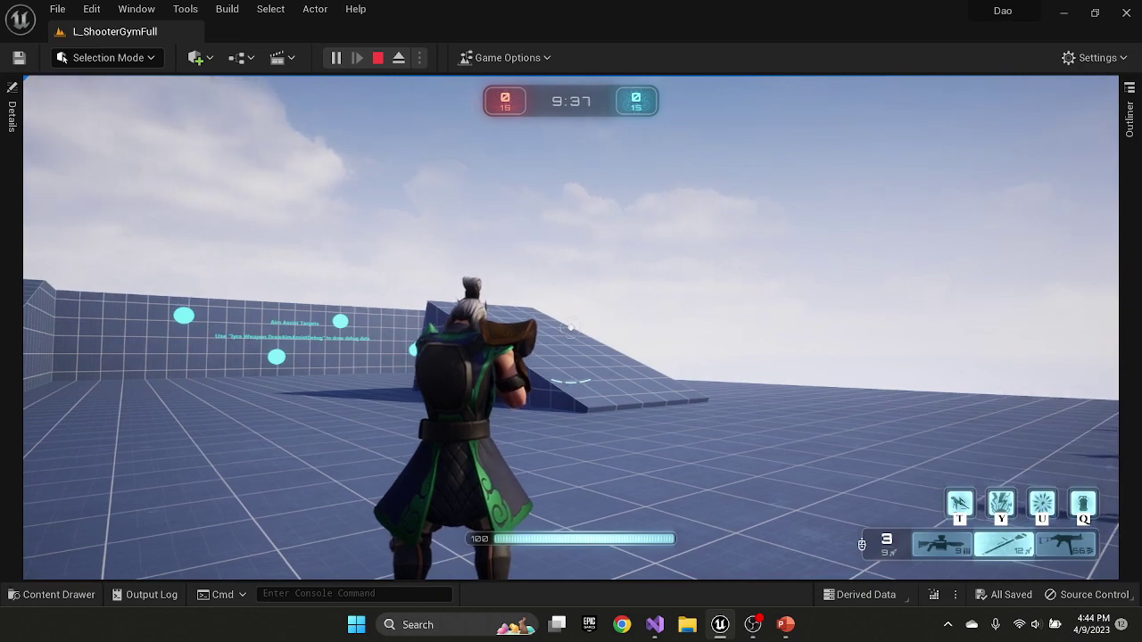
pyautogui.press('w')
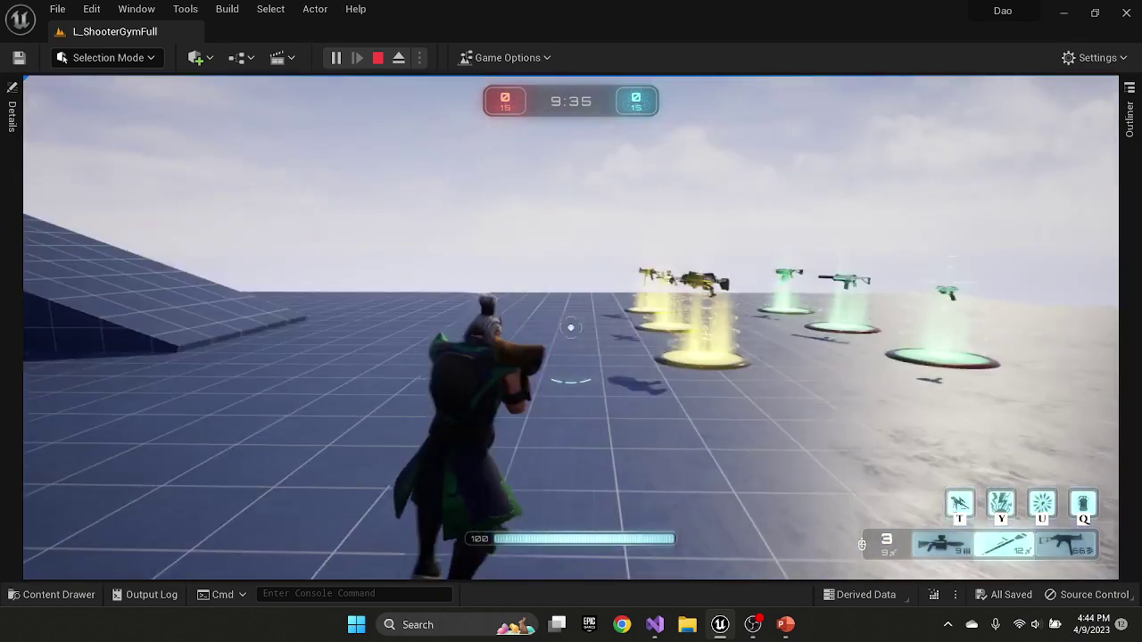
pyautogui.press('w')
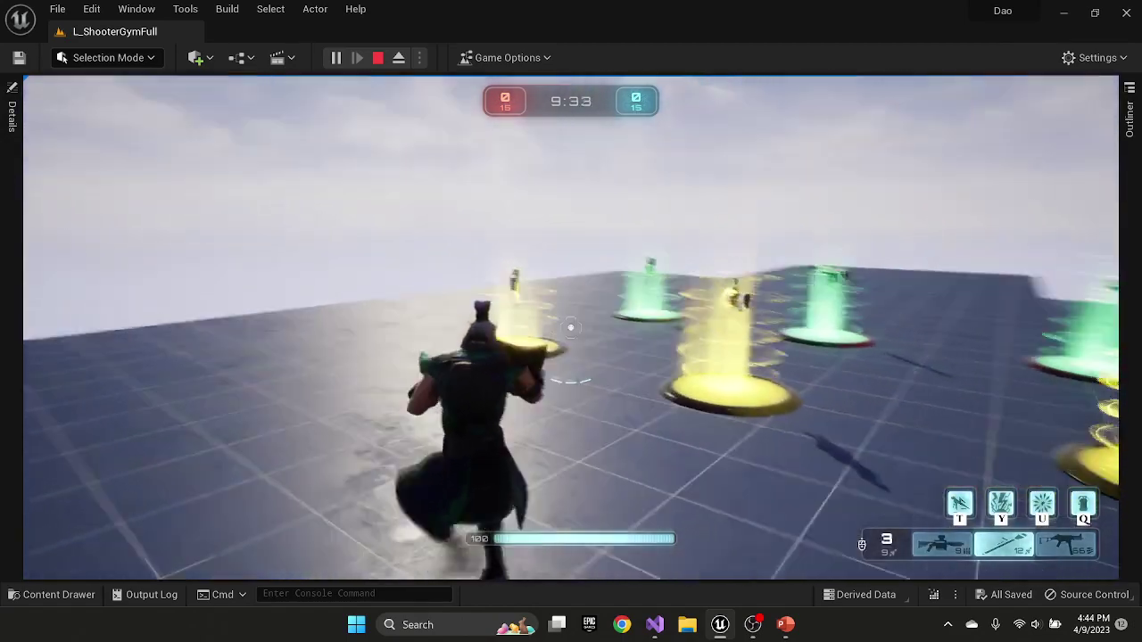
pyautogui.press('a')
pyautogui.press('d')
# Stop the play-in-editor session from the game's pause screen
pyautogui.press('Escape')
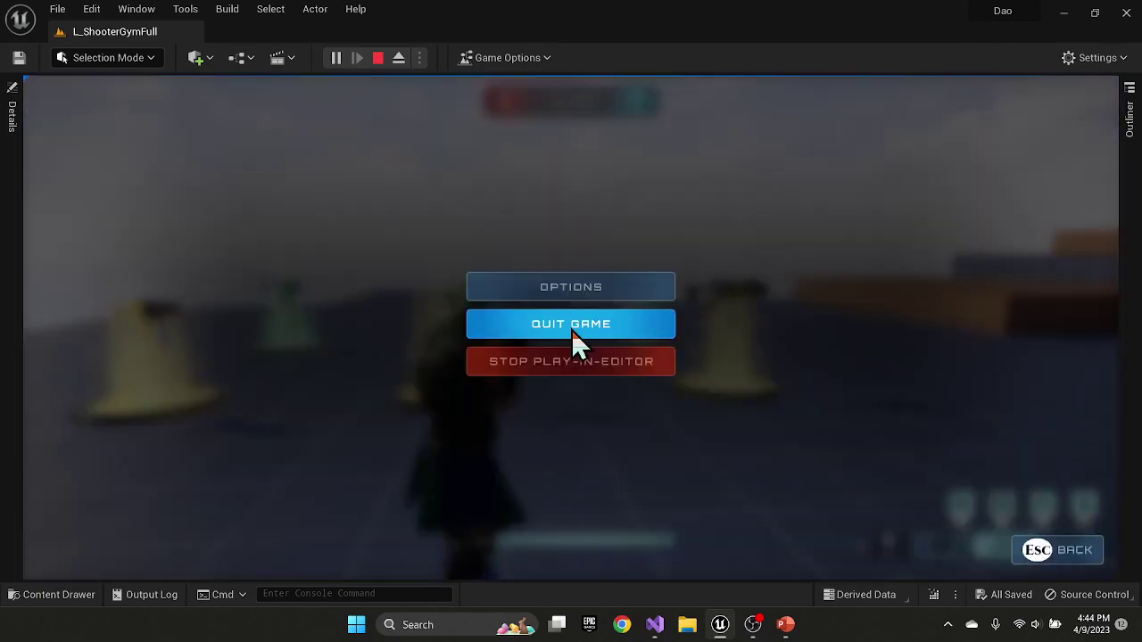
pyautogui.click(549, 363)
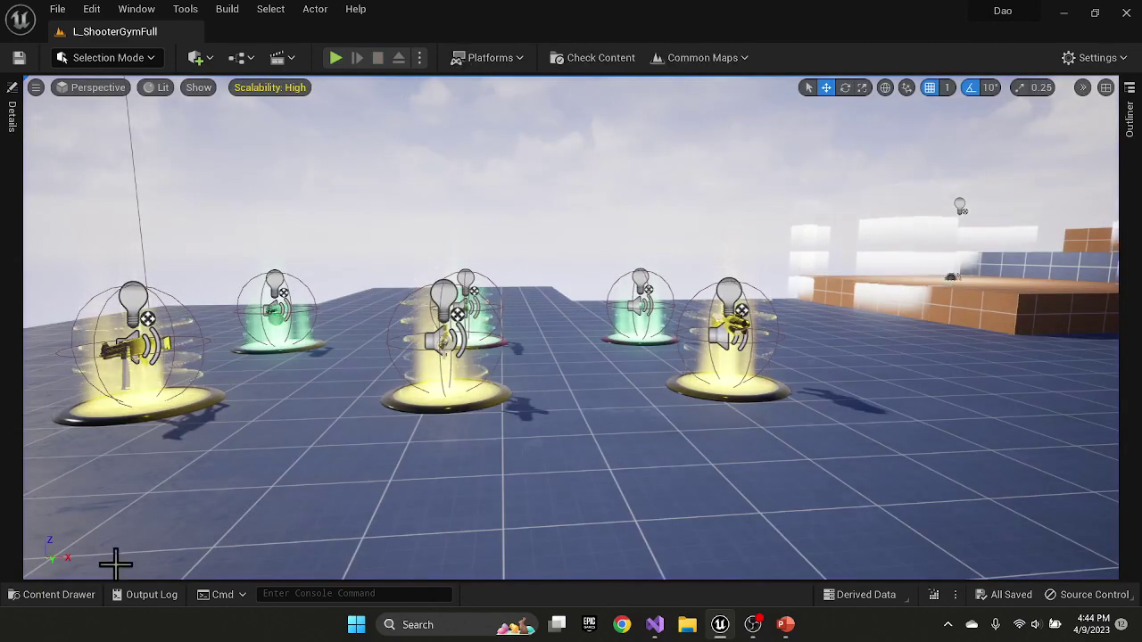
# Browse to the UI/Hud/Art folder in ShooterCorePlus Content and examine its weapon and ammo icon textures
pyautogui.click(54, 594)
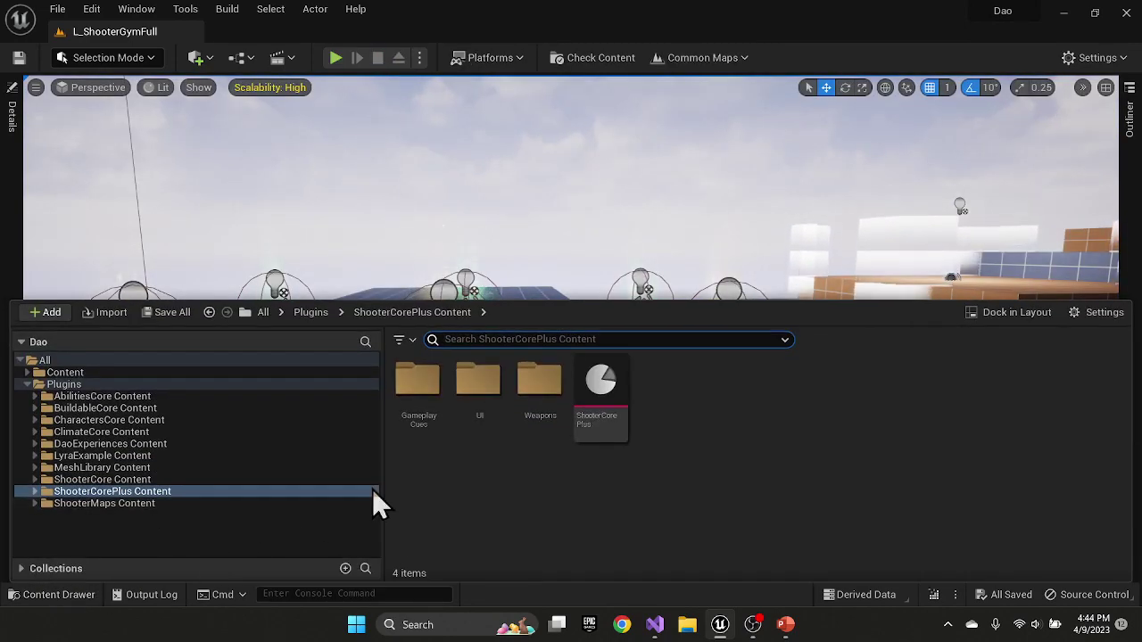
pyautogui.doubleClick(481, 382)
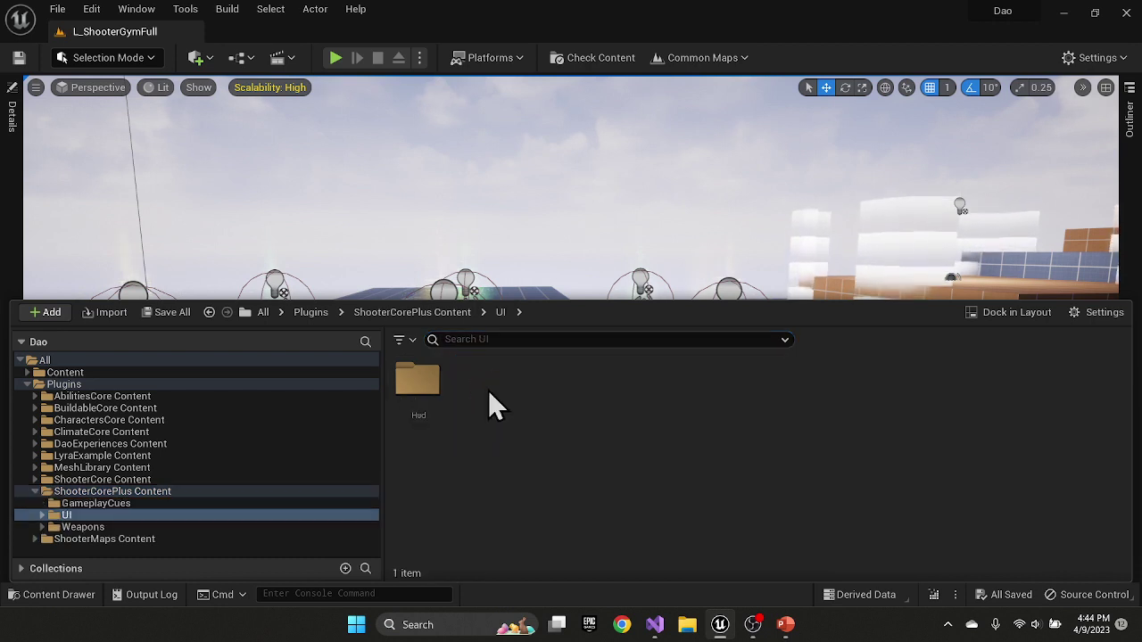
pyautogui.doubleClick(425, 384)
pyautogui.doubleClick(424, 384)
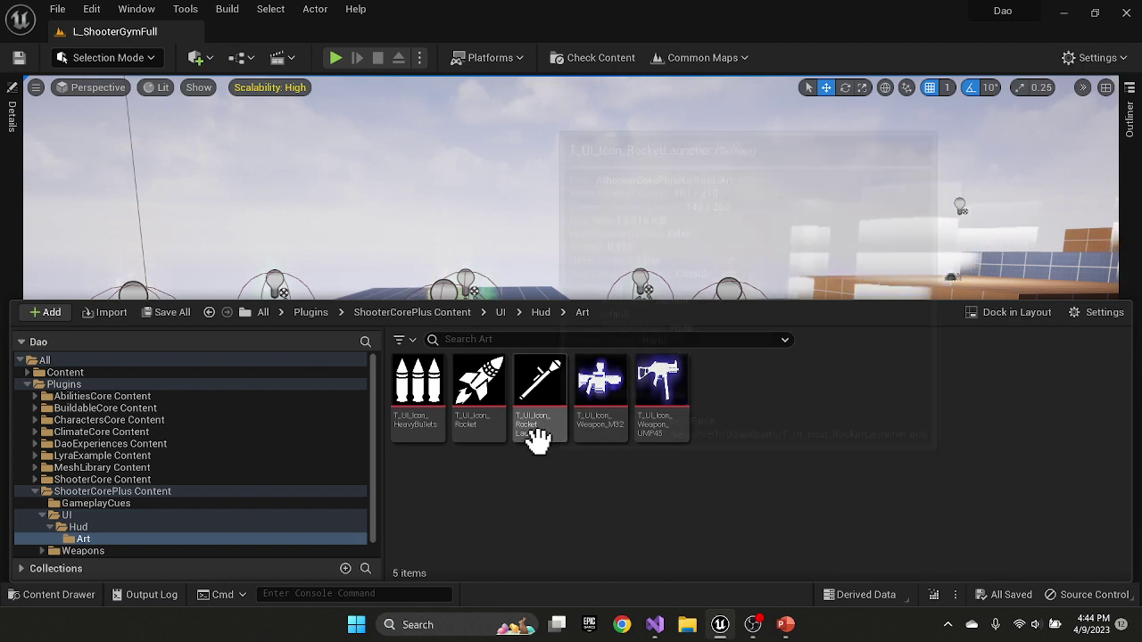
pyautogui.moveTo(535, 437)
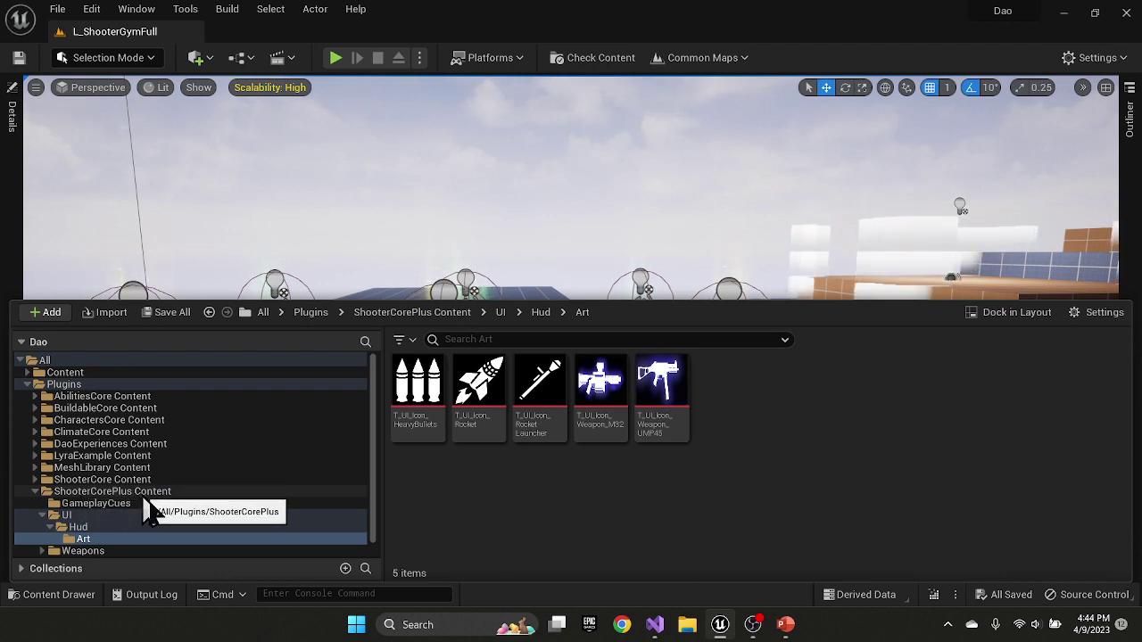
# Expand the main Content folder down to UI/Hud to compare its subfolder structure with the plugin's UI folder
pyautogui.click(28, 373)
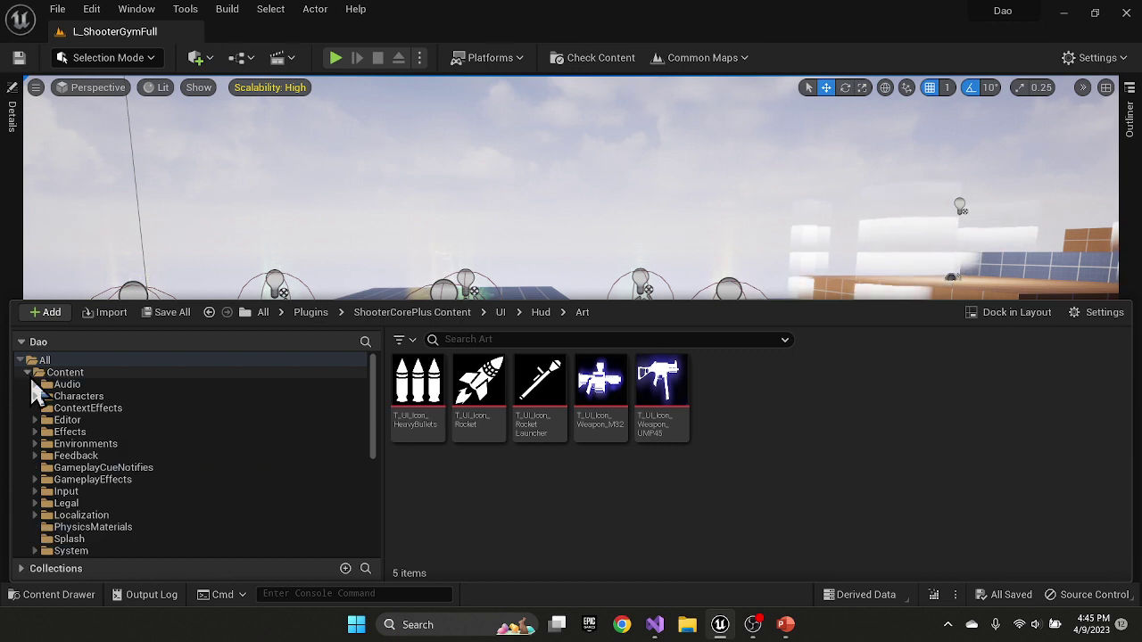
pyautogui.scroll(-3, 81, 428)
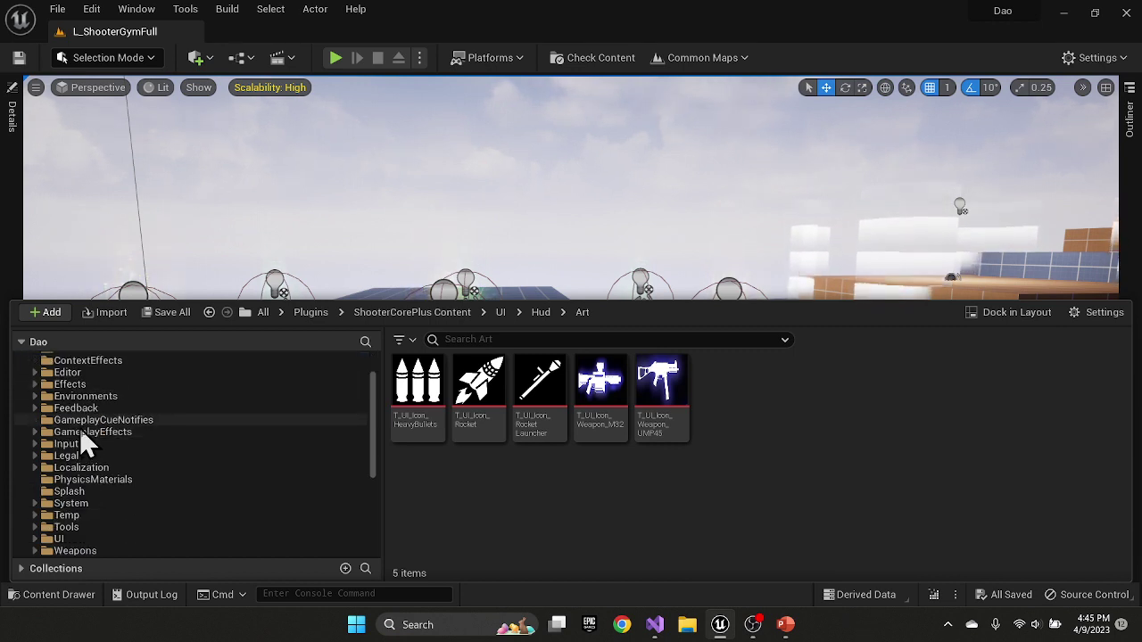
pyautogui.click(34, 514)
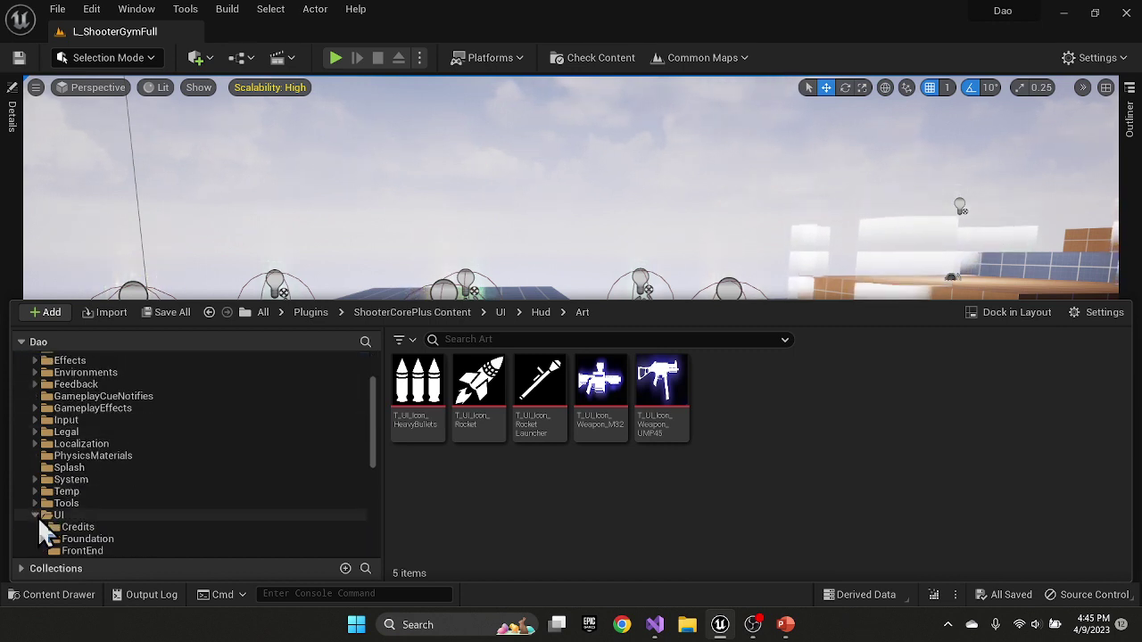
pyautogui.scroll(-2, 98, 512)
pyautogui.click(42, 492)
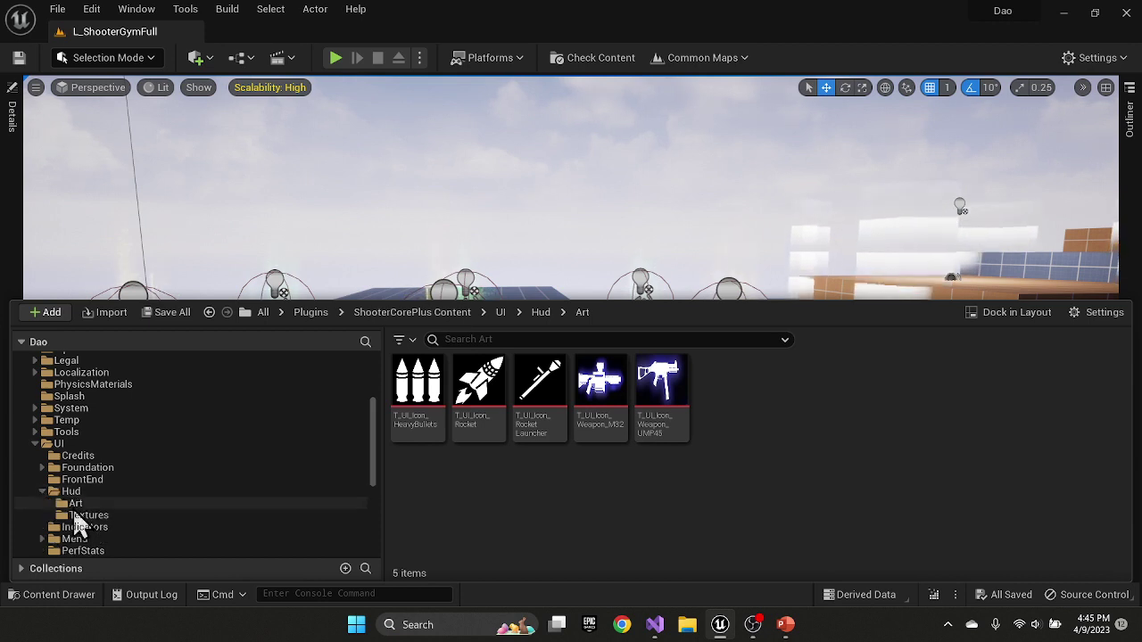
pyautogui.scroll(-2, 190, 484)
pyautogui.scroll(-4, 196, 483)
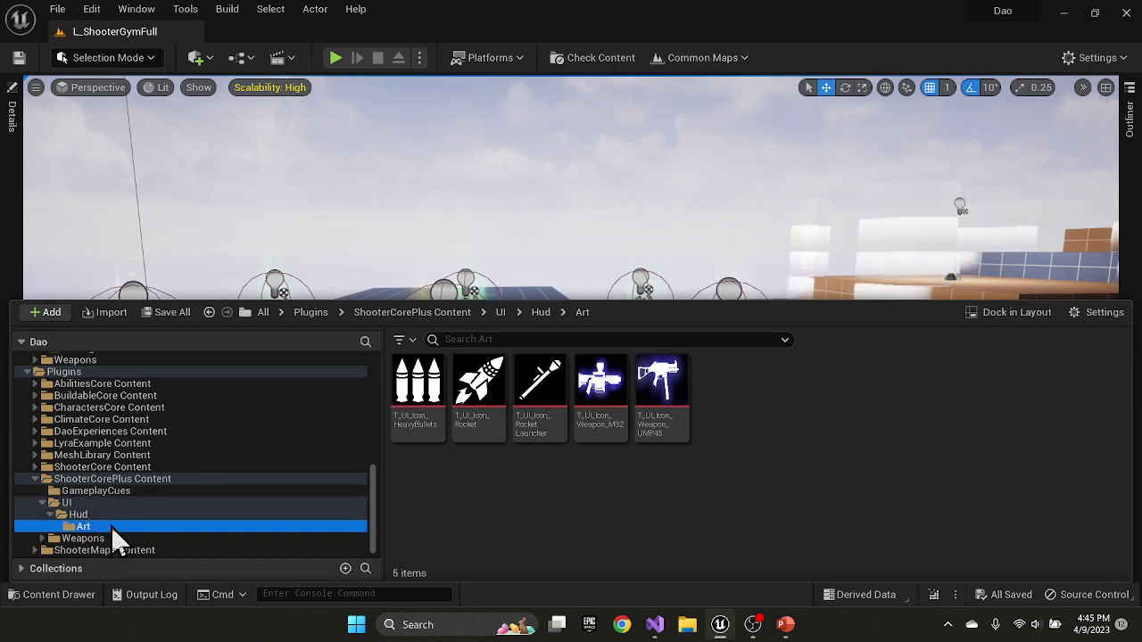
# Open the ShooterCorePlus game feature data asset, examine its feature state and gameplay cue path action, and close it
pyautogui.click(107, 480)
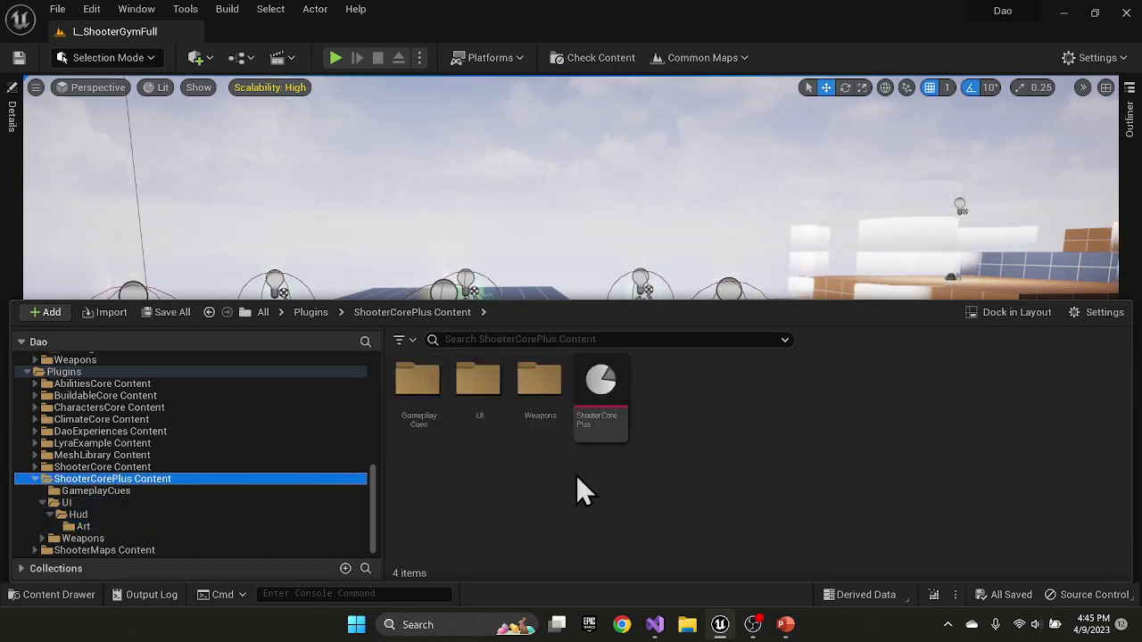
pyautogui.moveTo(591, 379)
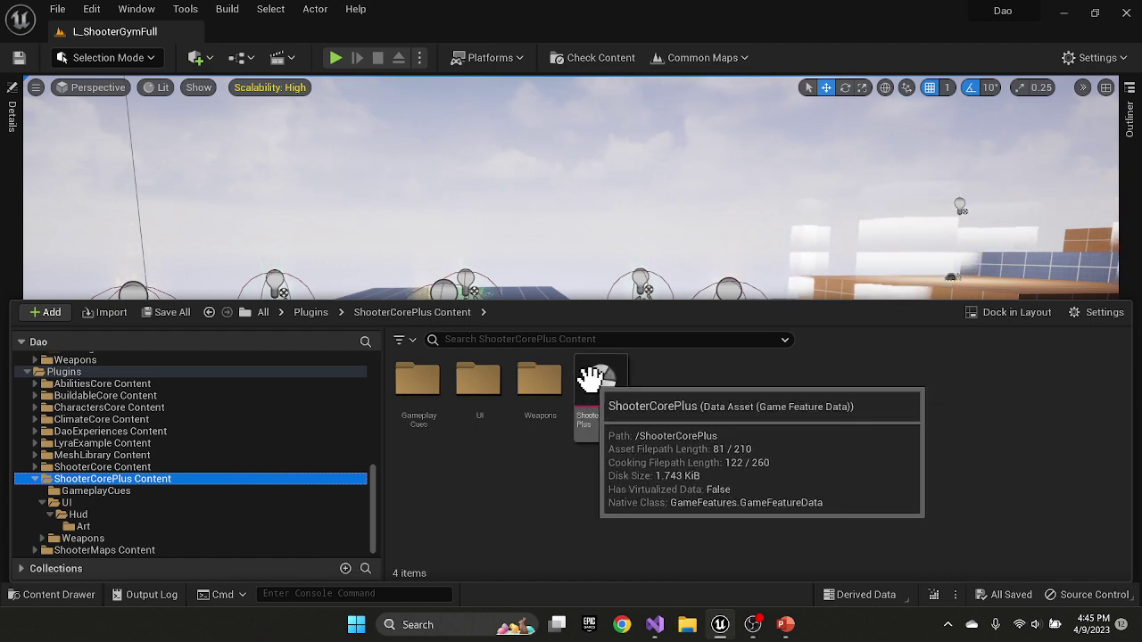
pyautogui.doubleClick(592, 379)
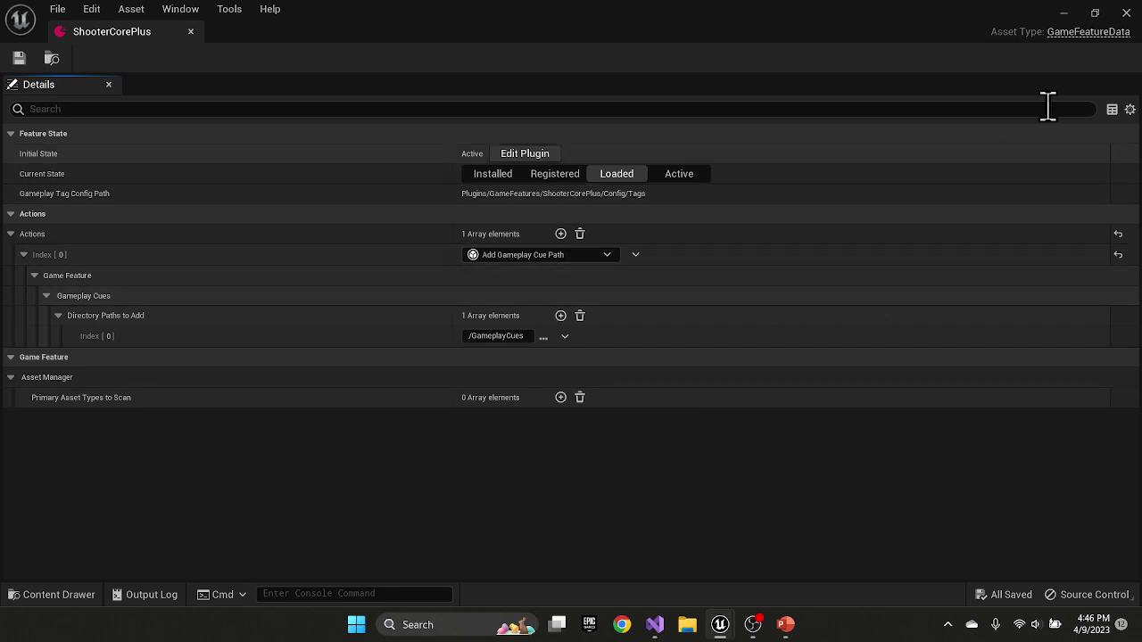
pyautogui.click(1126, 13)
# Open GCN_Weapon_M32_Fire from the plugin's GameplayCues folder and examine its burst particles, burst sounds and gameplay cue tag
pyautogui.click(53, 596)
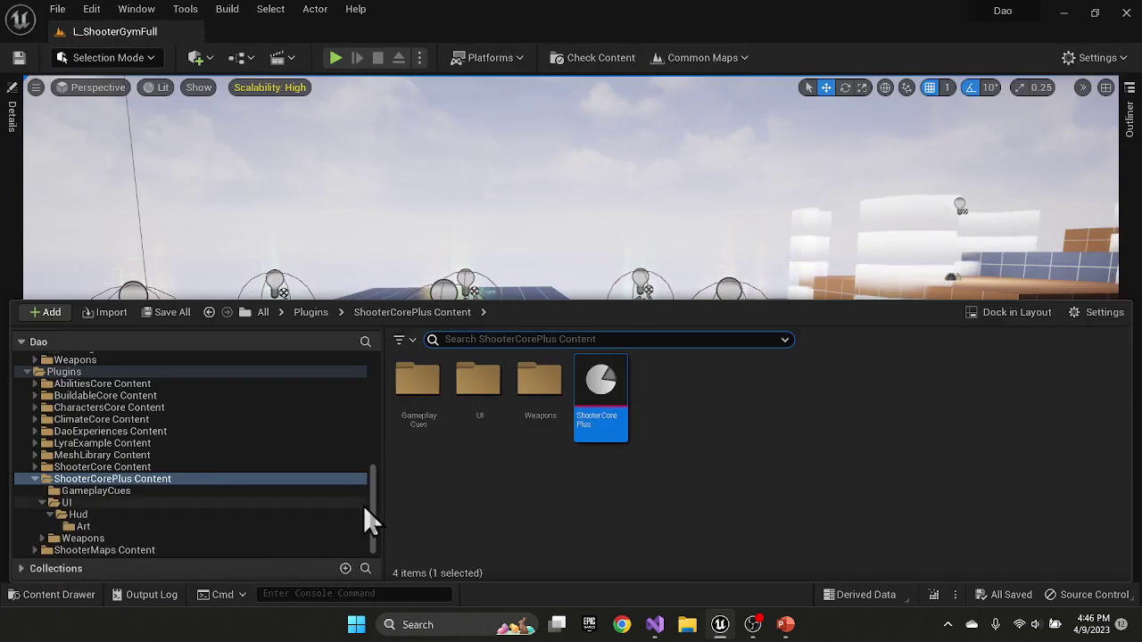
pyautogui.doubleClick(526, 389)
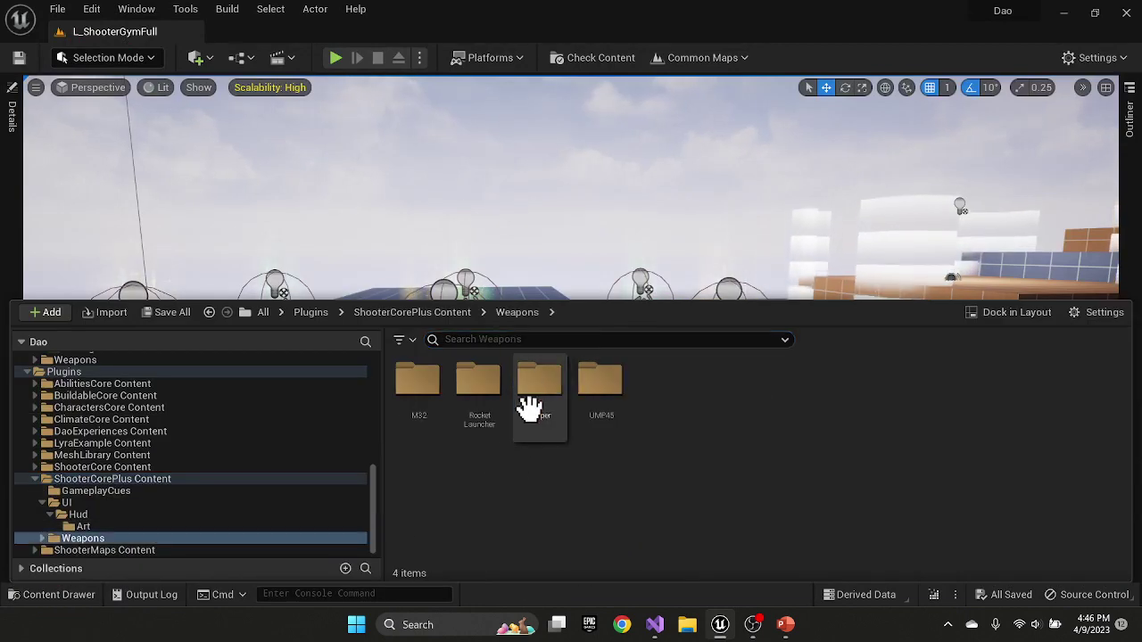
pyautogui.click(98, 493)
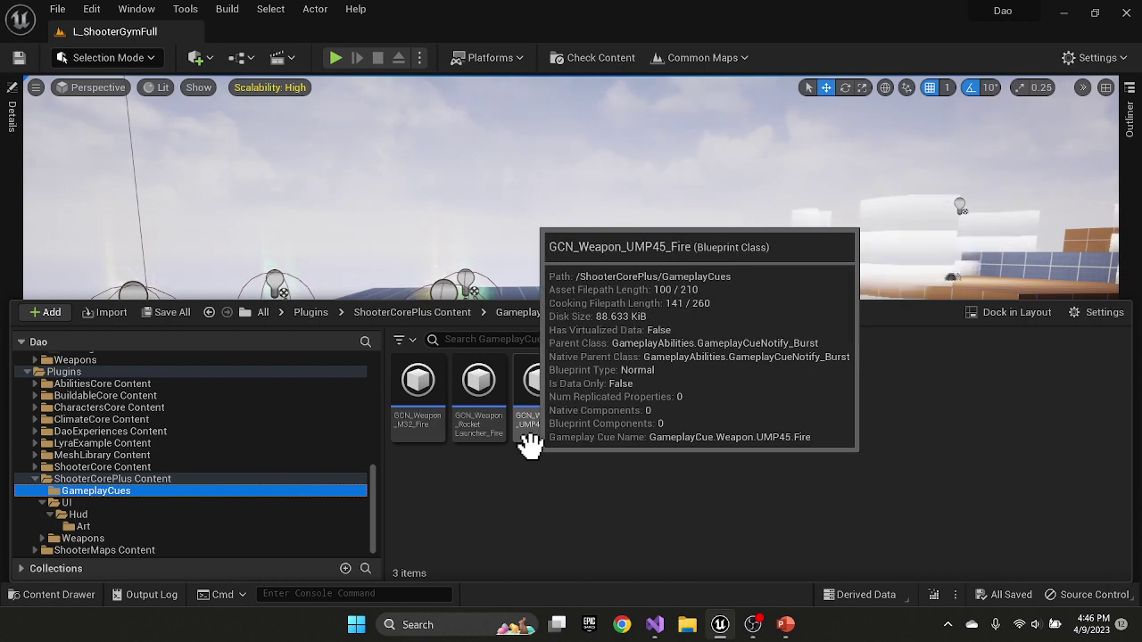
pyautogui.doubleClick(423, 426)
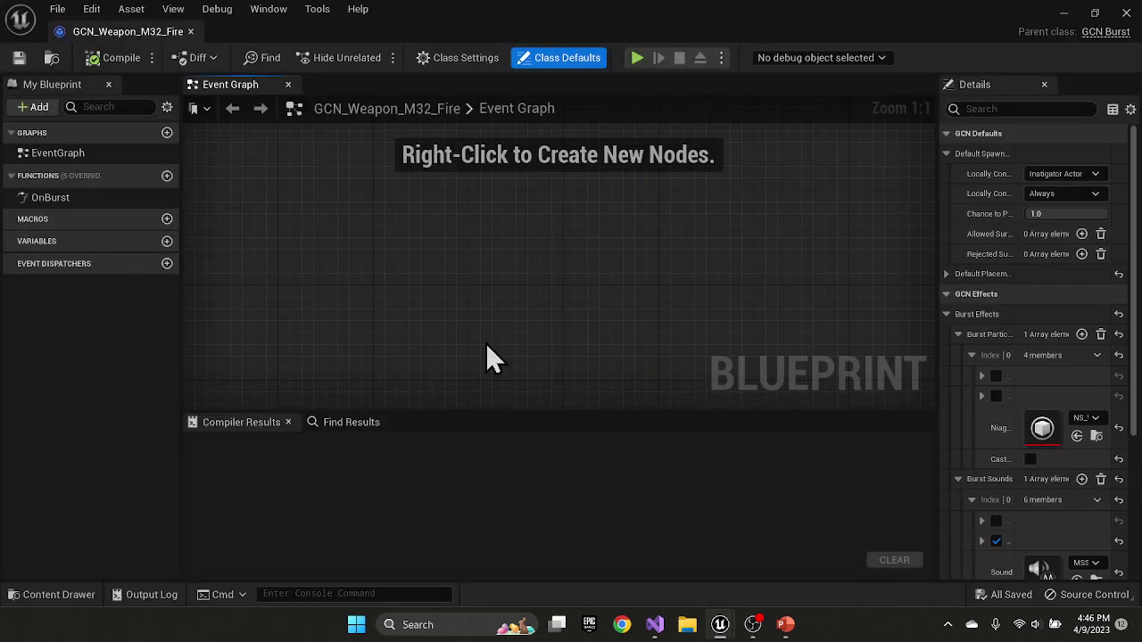
pyautogui.moveTo(936, 334); pyautogui.dragTo(615, 329)
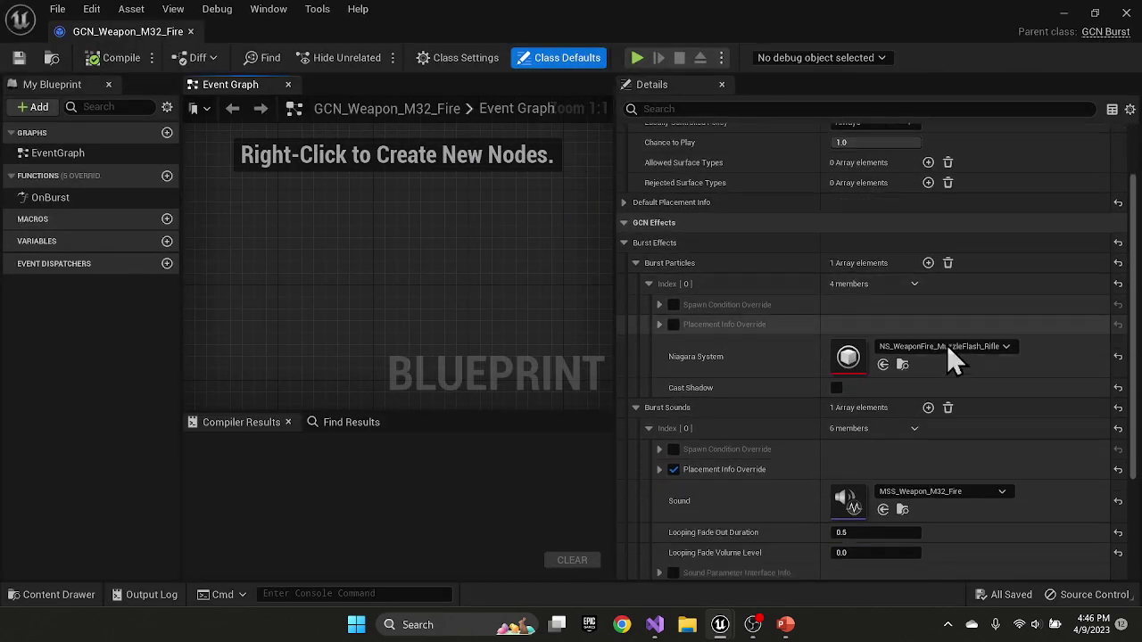
pyautogui.scroll(-4, 944, 339)
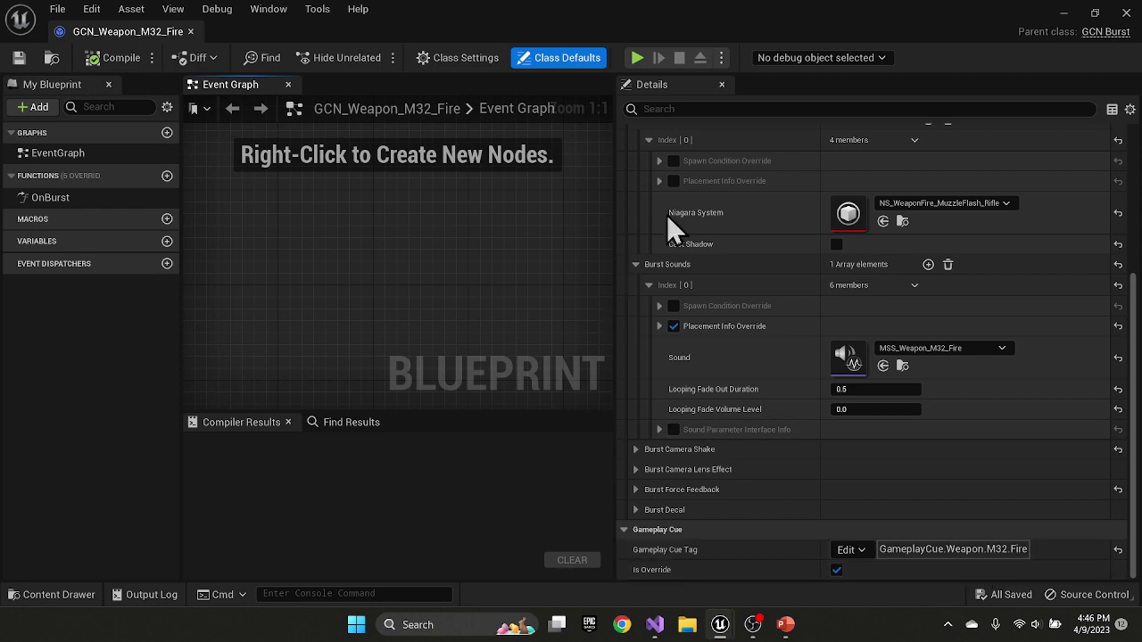
pyautogui.click(1126, 13)
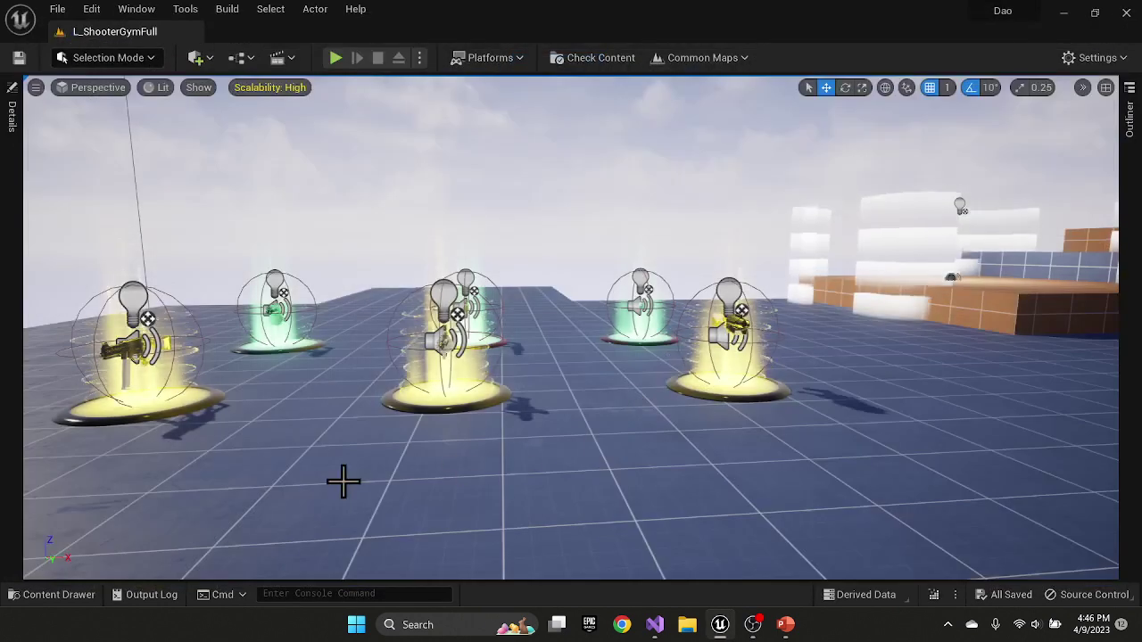
# Open the Weapons/M32 folder in ShooterCorePlus Content to examine the M32's assets
pyautogui.click(61, 594)
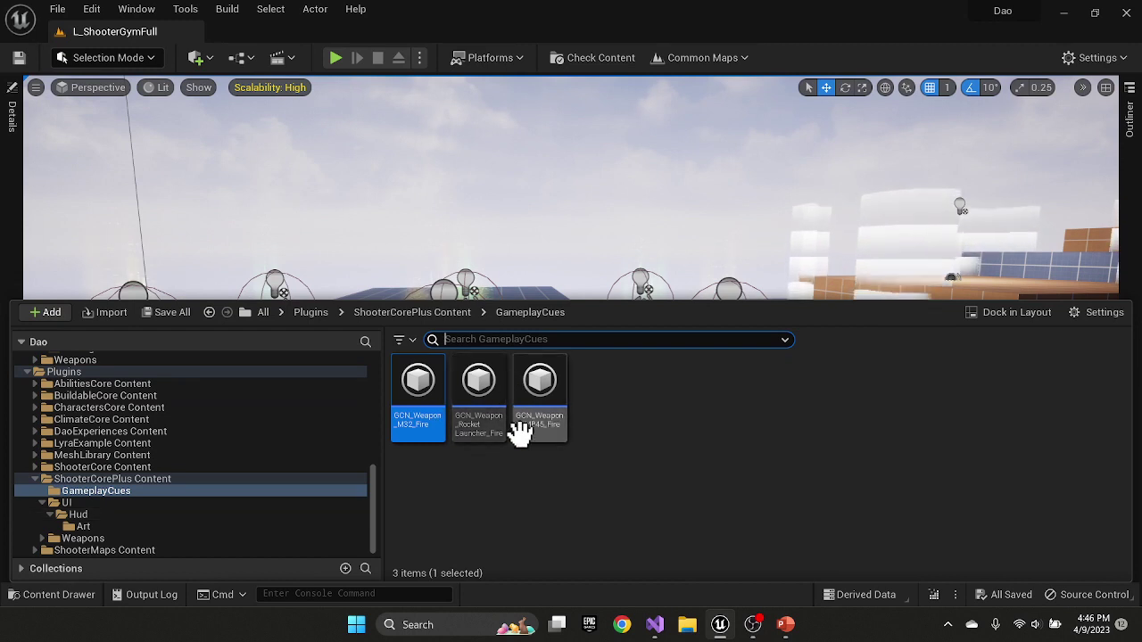
pyautogui.click(100, 539)
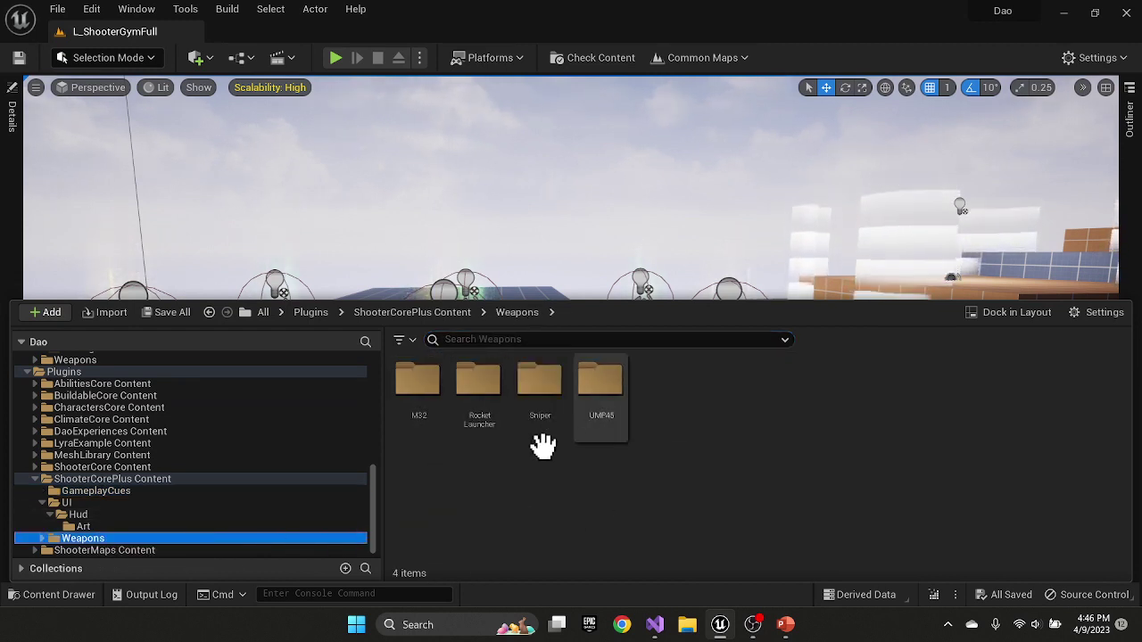
pyautogui.doubleClick(415, 380)
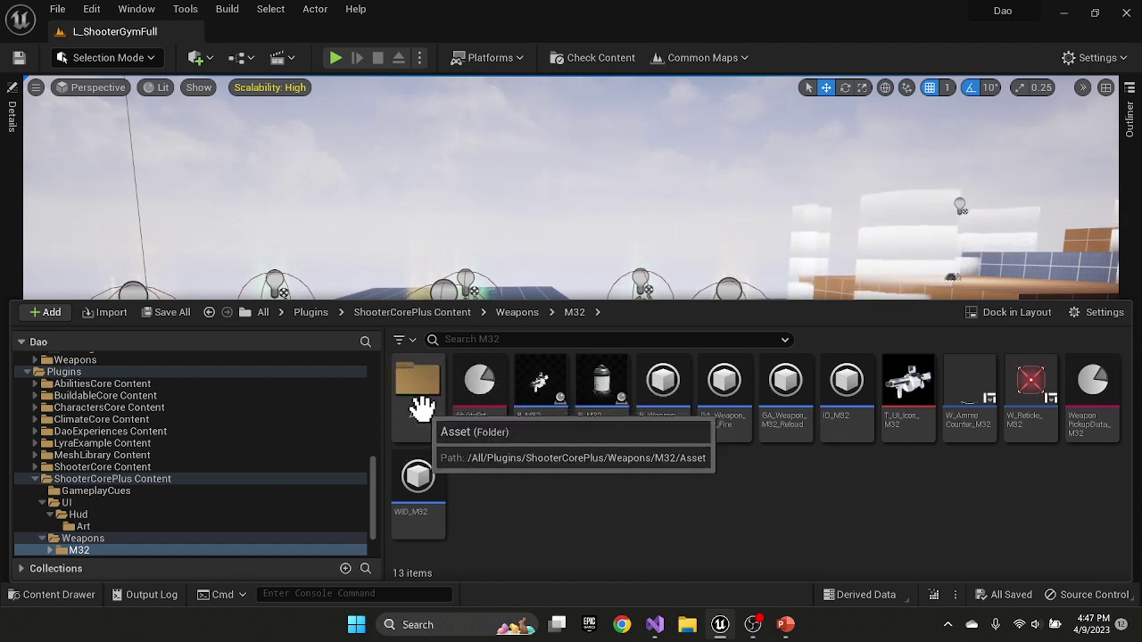
# Collapse the main Content folder's UI branch and open Weapons/Pistol there to compare its layout with the M32 folder
pyautogui.moveTo(374, 487); pyautogui.dragTo(377, 363)
pyautogui.scroll(-2, 98, 481)
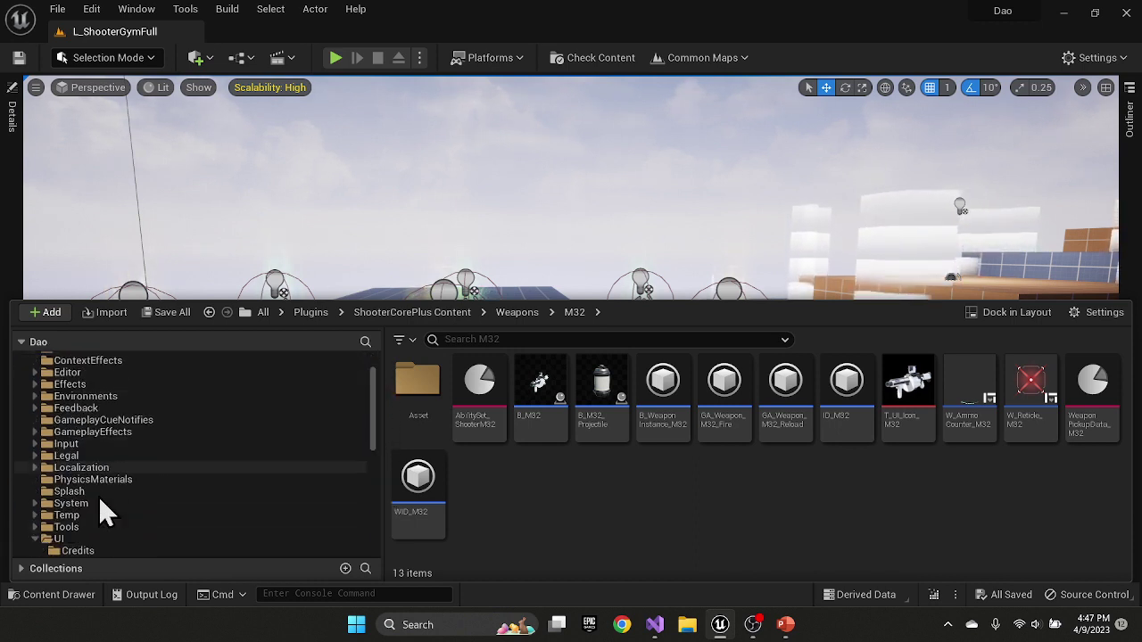
pyautogui.scroll(3, 77, 492)
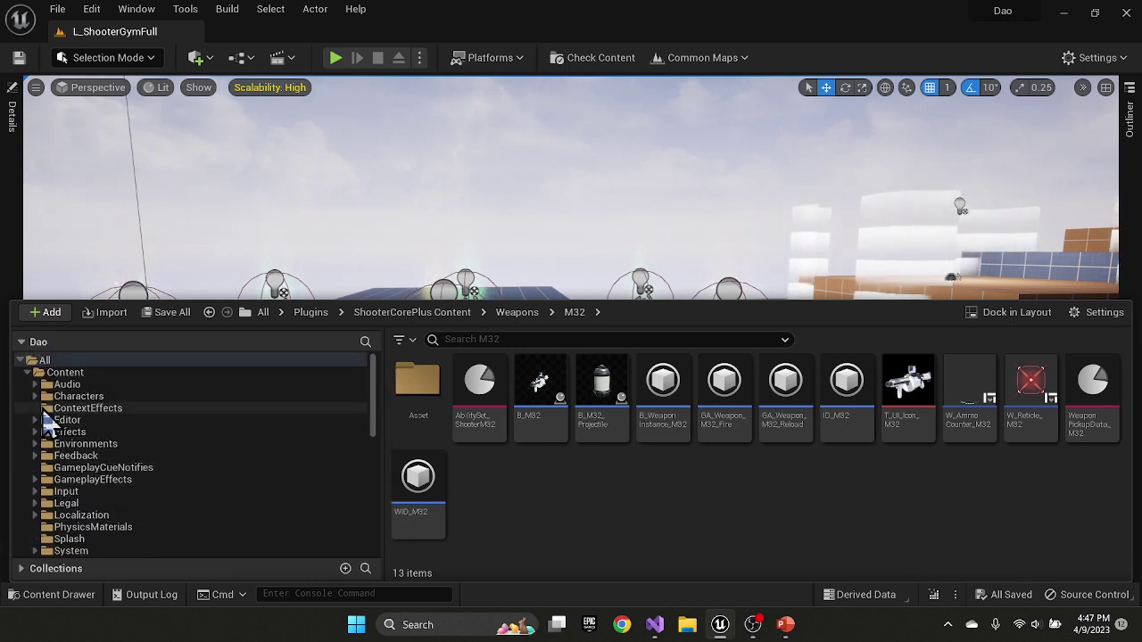
pyautogui.scroll(-3, 62, 504)
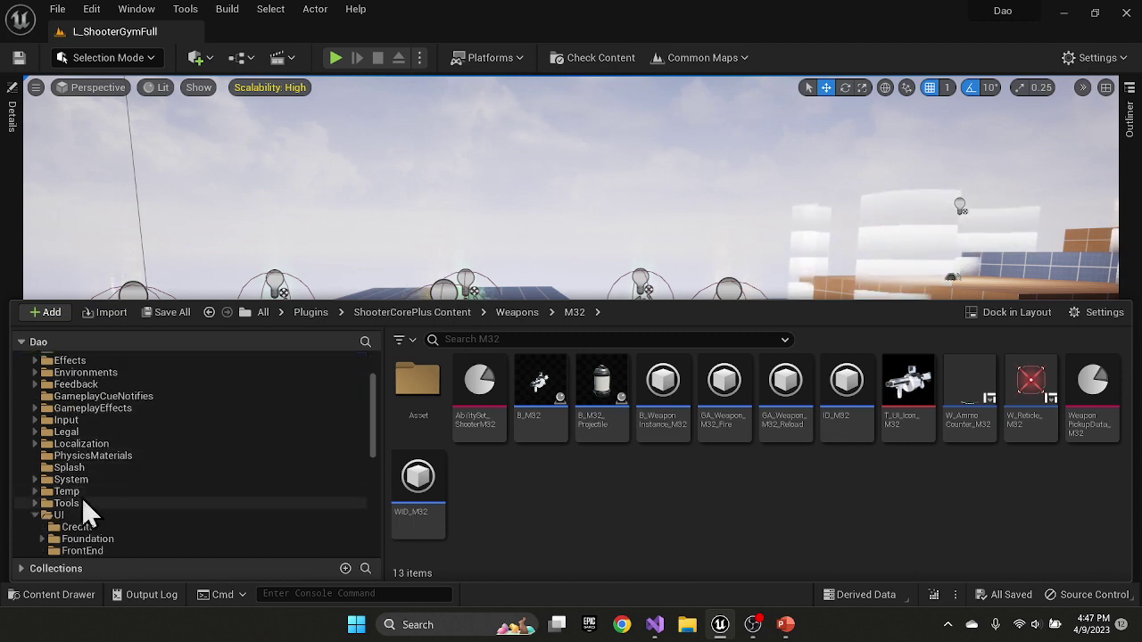
pyautogui.scroll(-2, 83, 496)
pyautogui.click(35, 467)
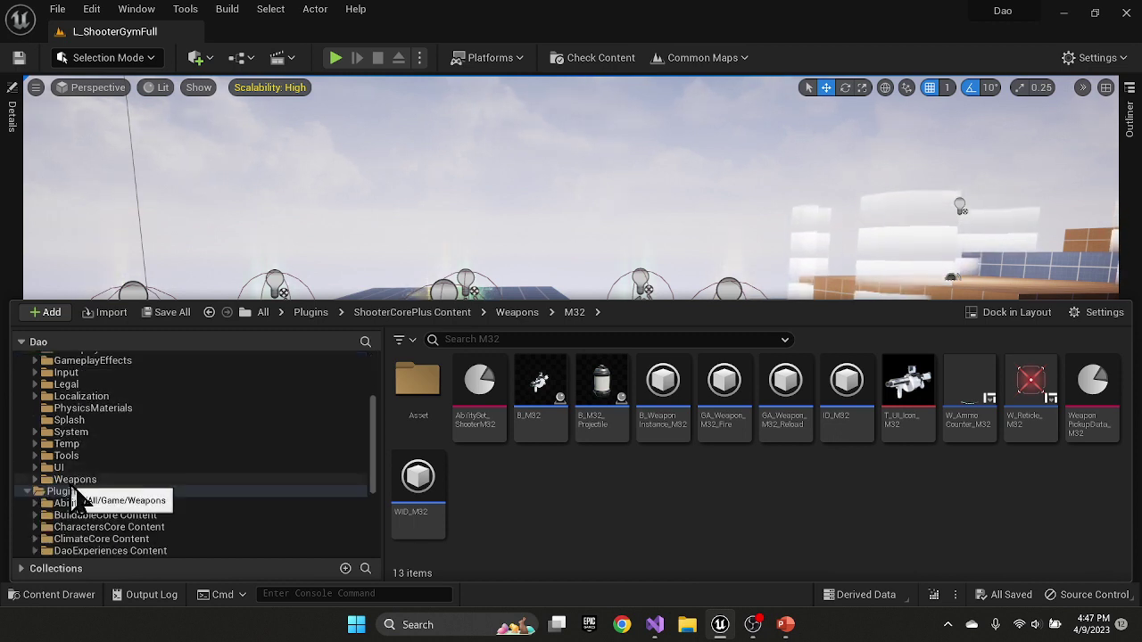
pyautogui.click(78, 484)
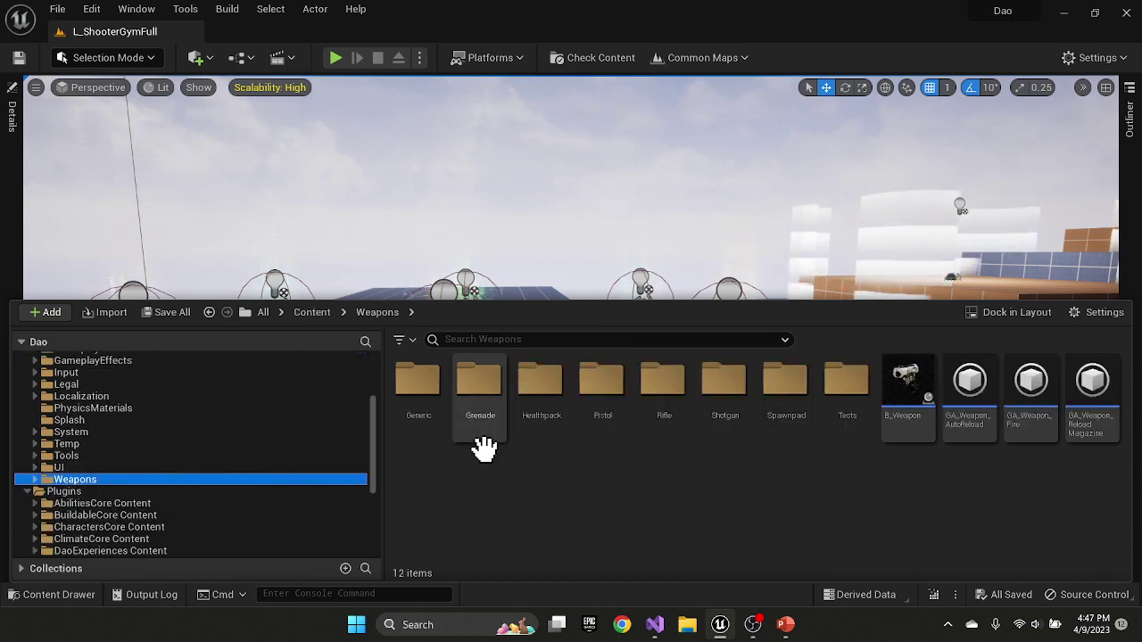
pyautogui.doubleClick(601, 383)
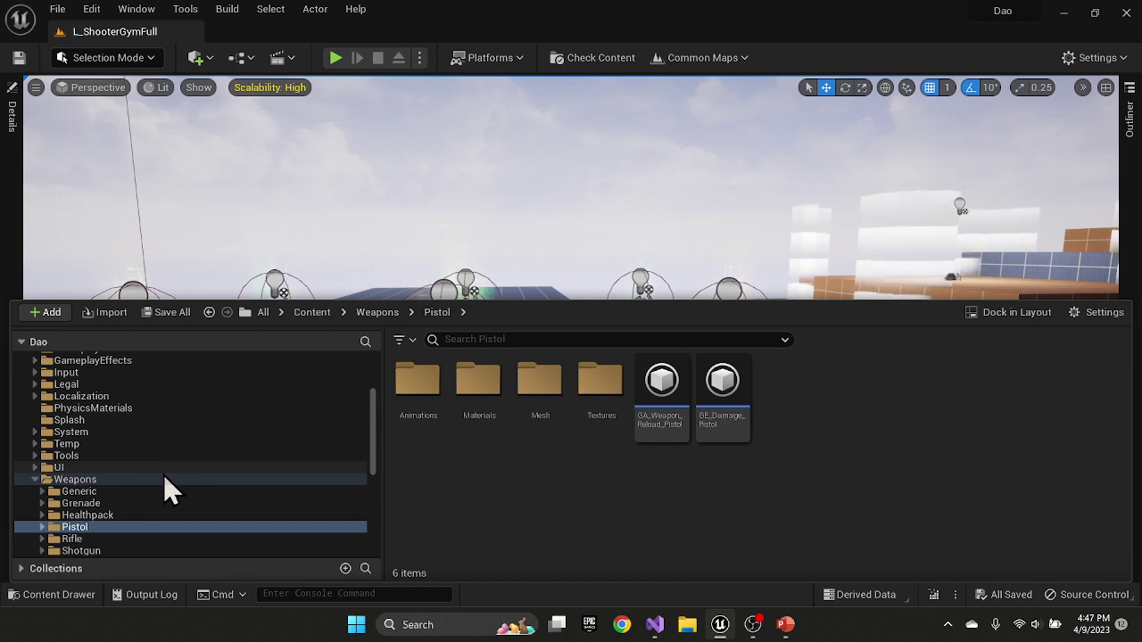
pyautogui.scroll(-2, 143, 460)
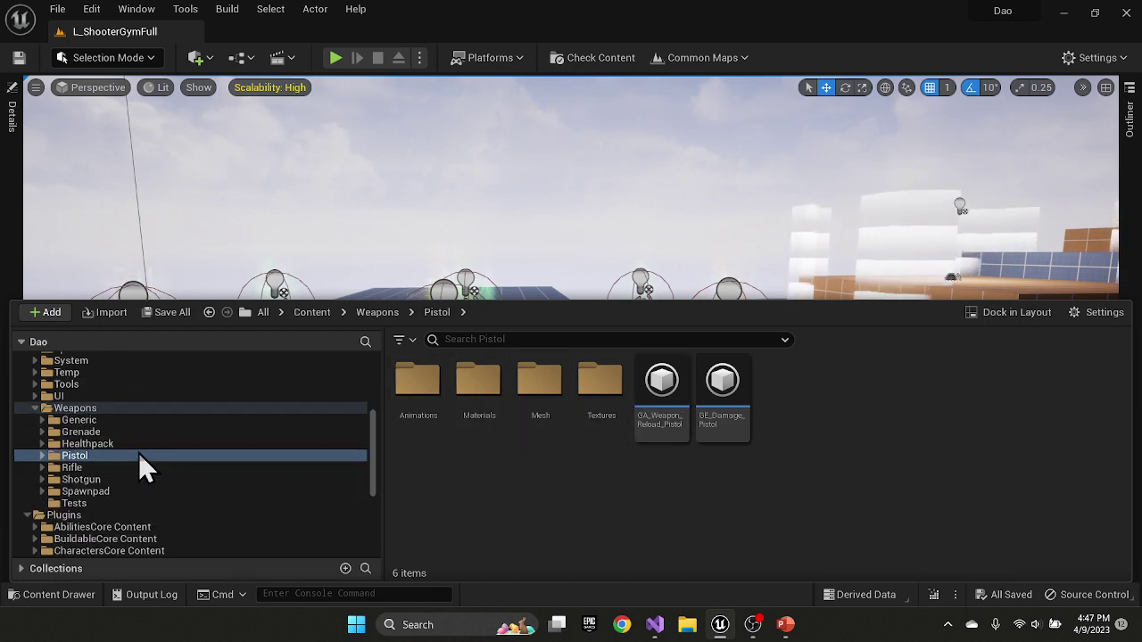
# Revisit Weapons/M32 in ShooterCorePlus Content and open Weapons/Pistol in ShooterCore Content to compare their assets
pyautogui.scroll(-5, 140, 455)
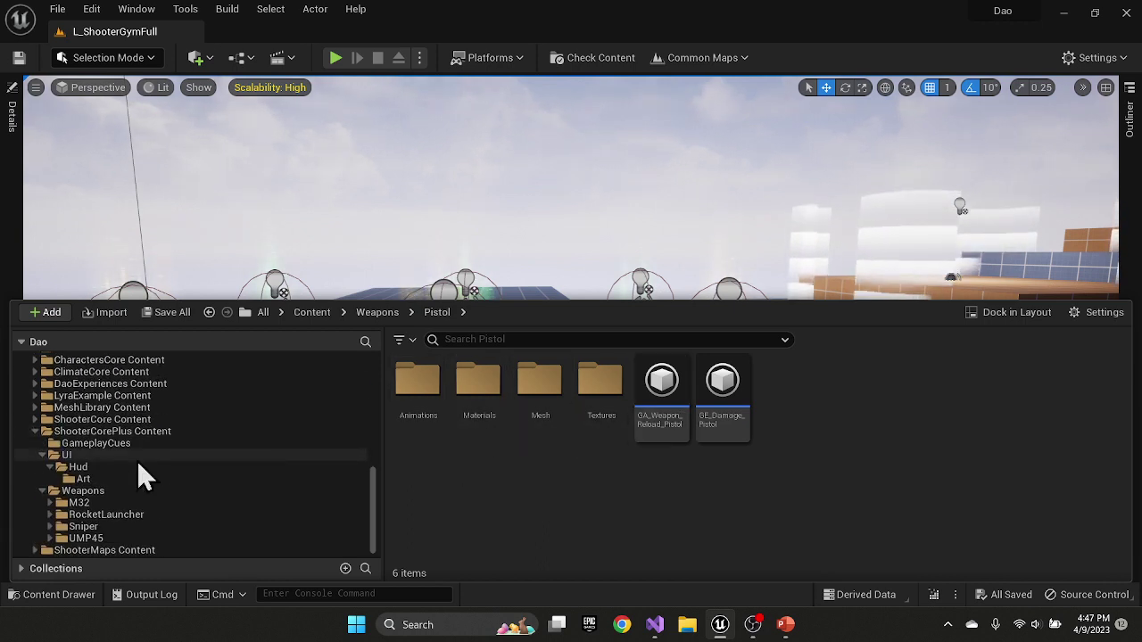
pyautogui.click(98, 505)
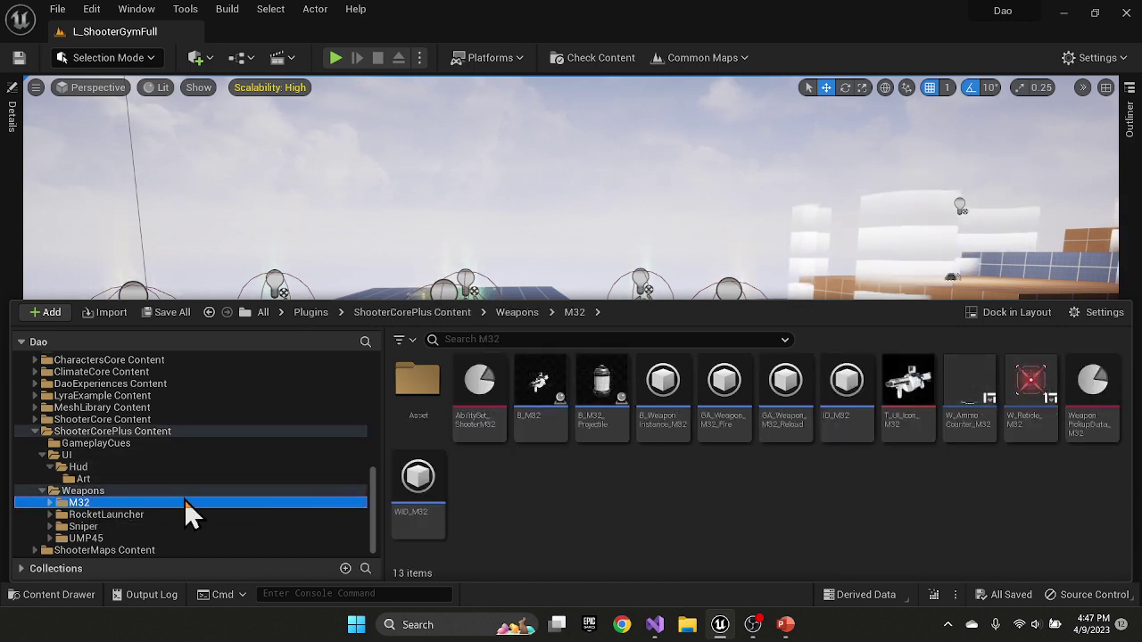
pyautogui.click(34, 419)
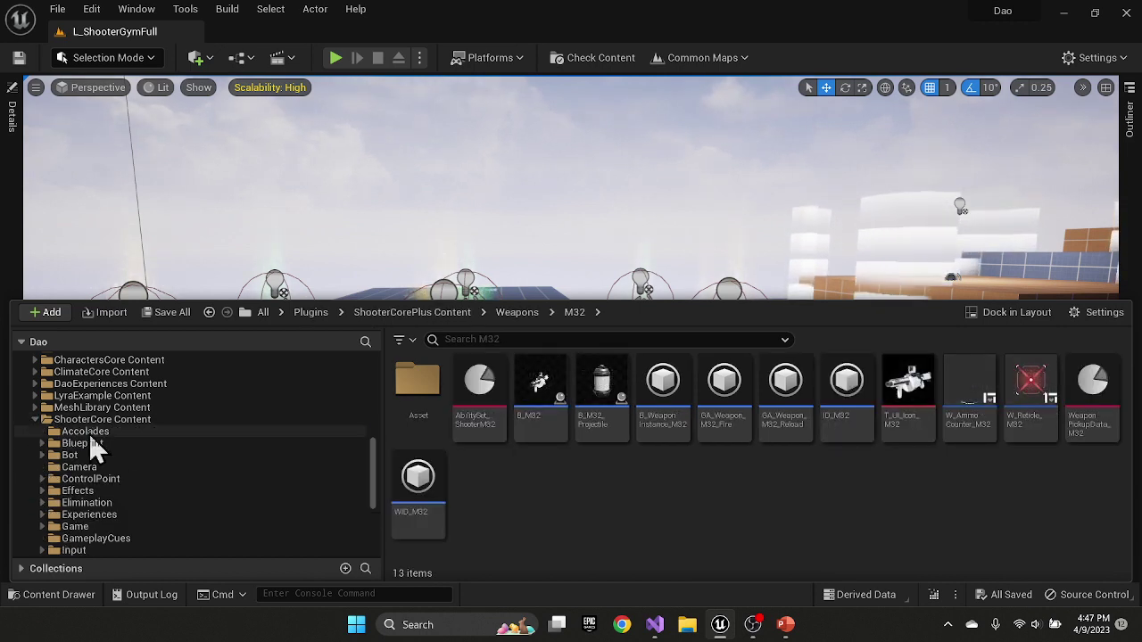
pyautogui.scroll(-3, 79, 464)
pyautogui.click(243, 526)
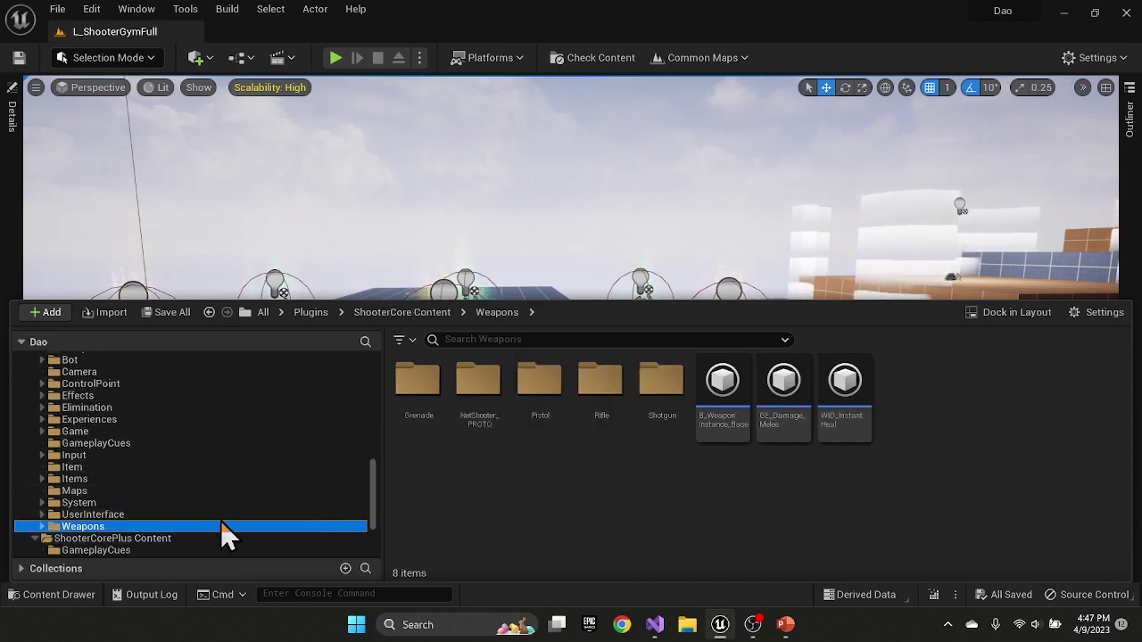
pyautogui.click(552, 386)
pyautogui.doubleClick(554, 386)
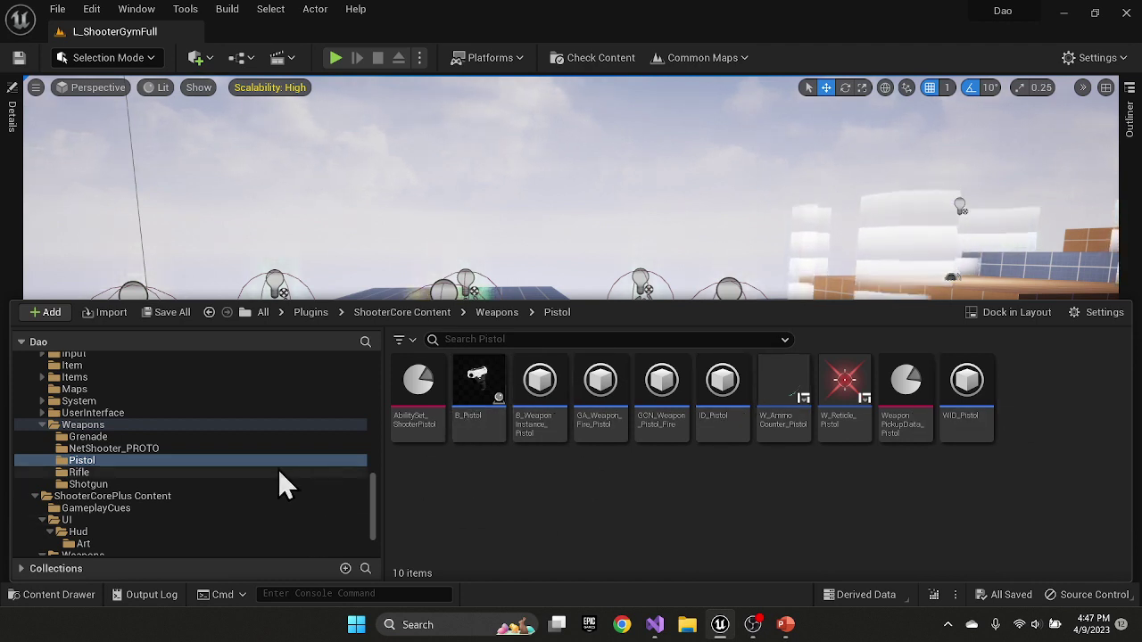
# Collapse the main Content and ShooterCore Content branches of the folder tree
pyautogui.scroll(15, 249, 433)
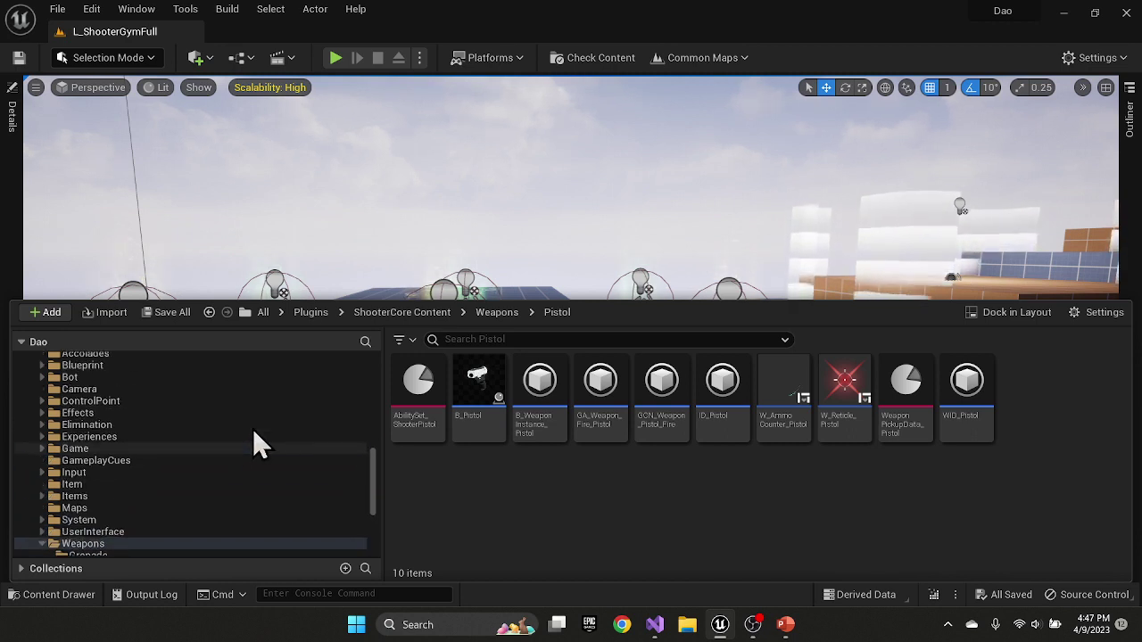
pyautogui.scroll(10, 195, 422)
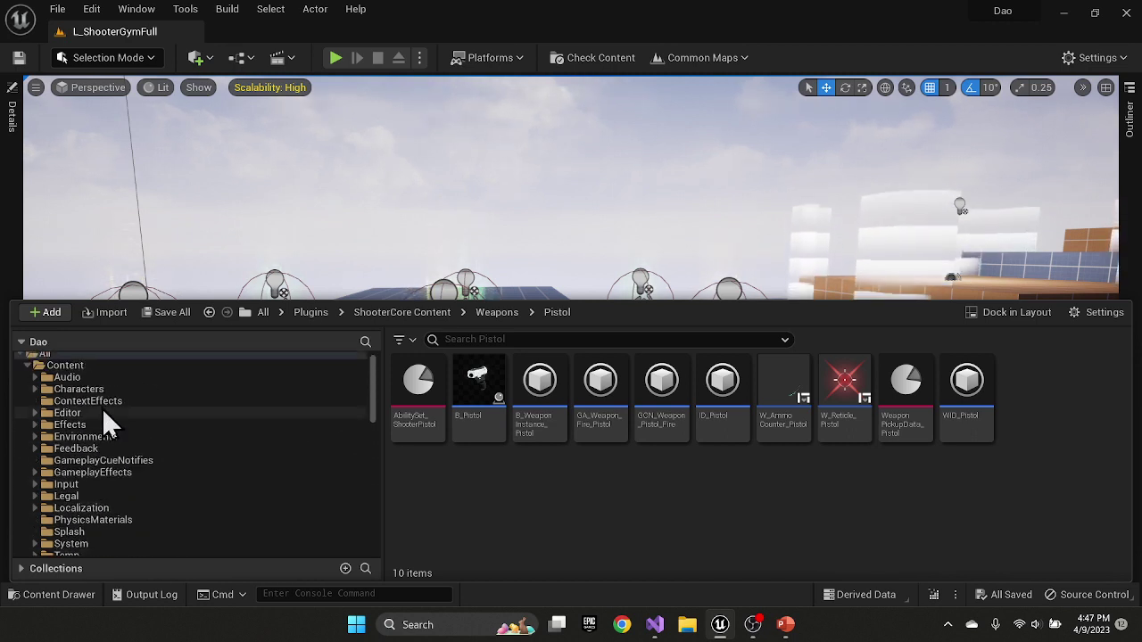
pyautogui.click(26, 372)
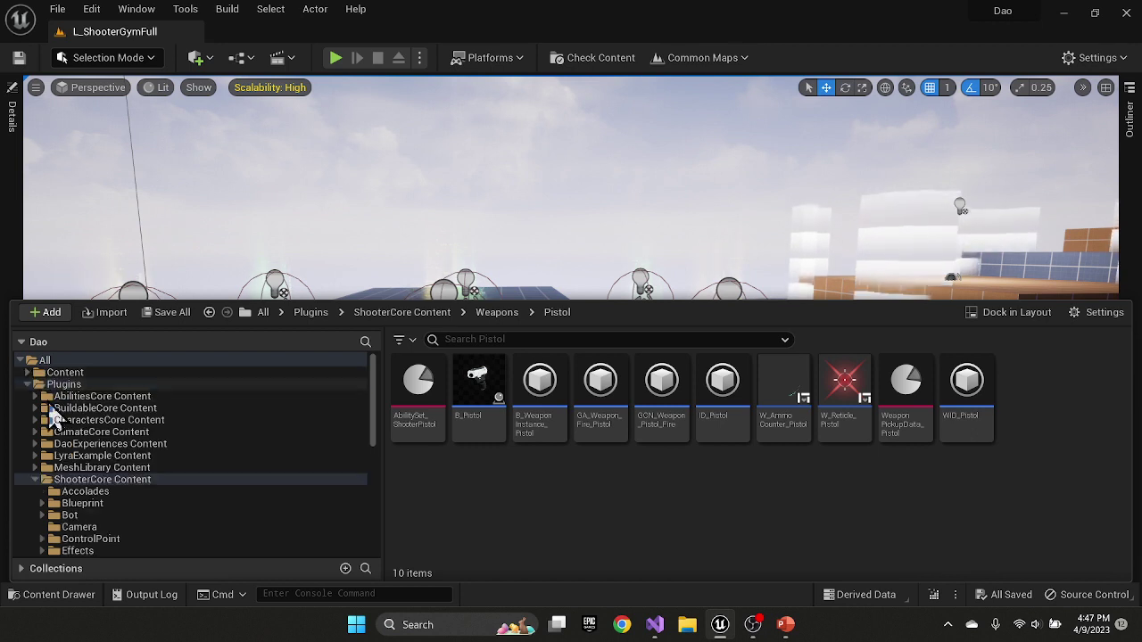
pyautogui.doubleClick(34, 479)
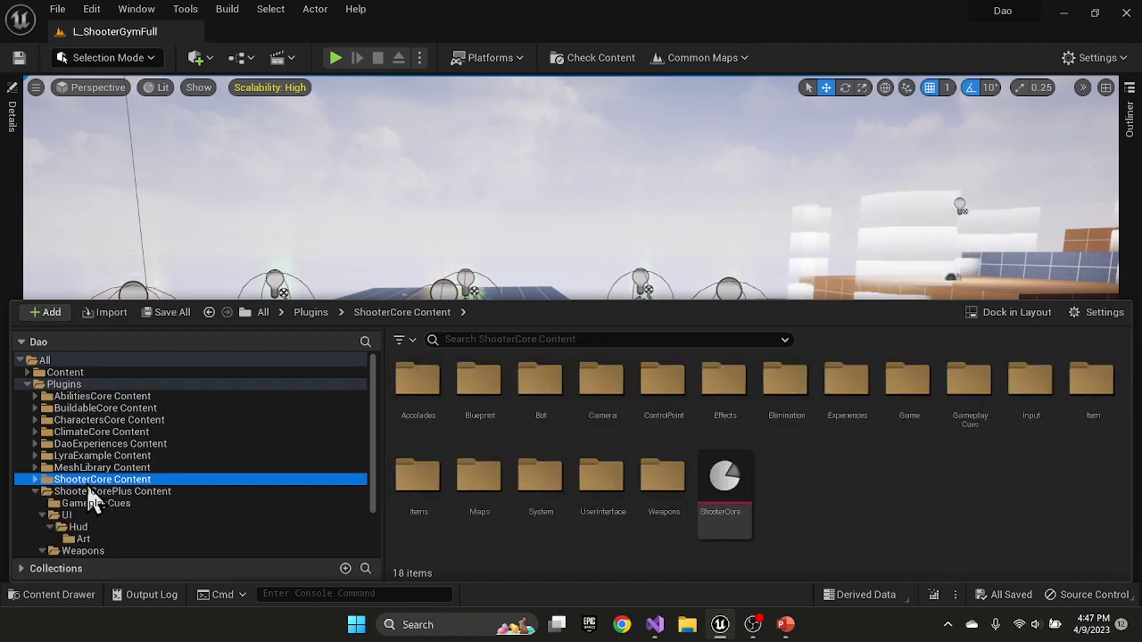
# Open Weapons/M32/Asset in ShooterCorePlus Content and examine its subfolders and the contents of Mesh
pyautogui.click(83, 550)
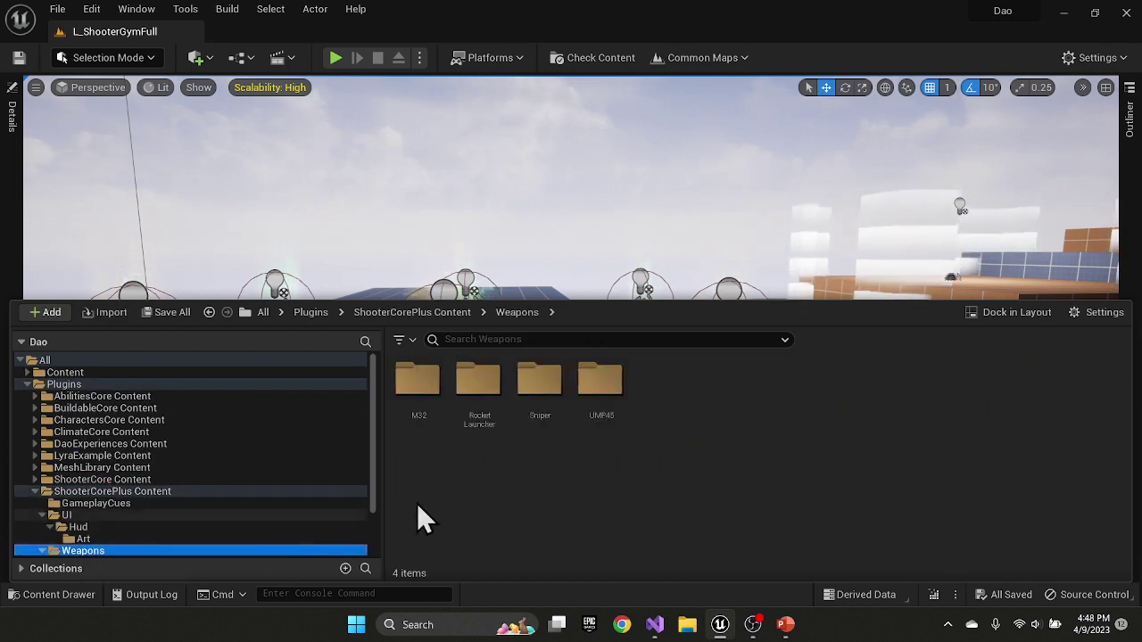
pyautogui.click(433, 379)
pyautogui.doubleClick(433, 380)
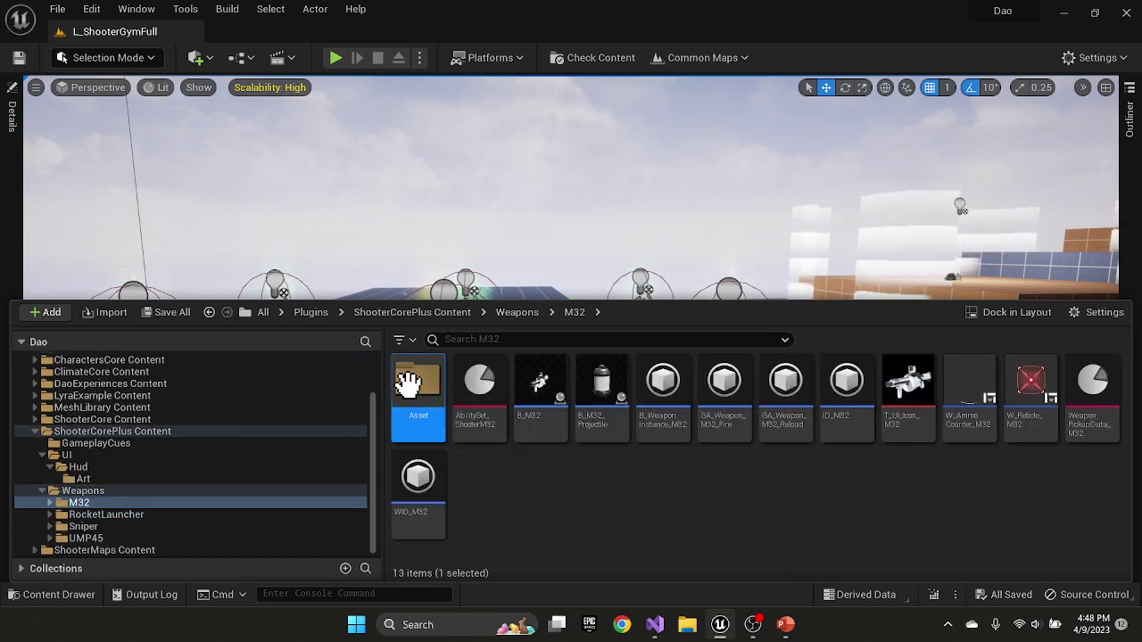
pyautogui.doubleClick(425, 403)
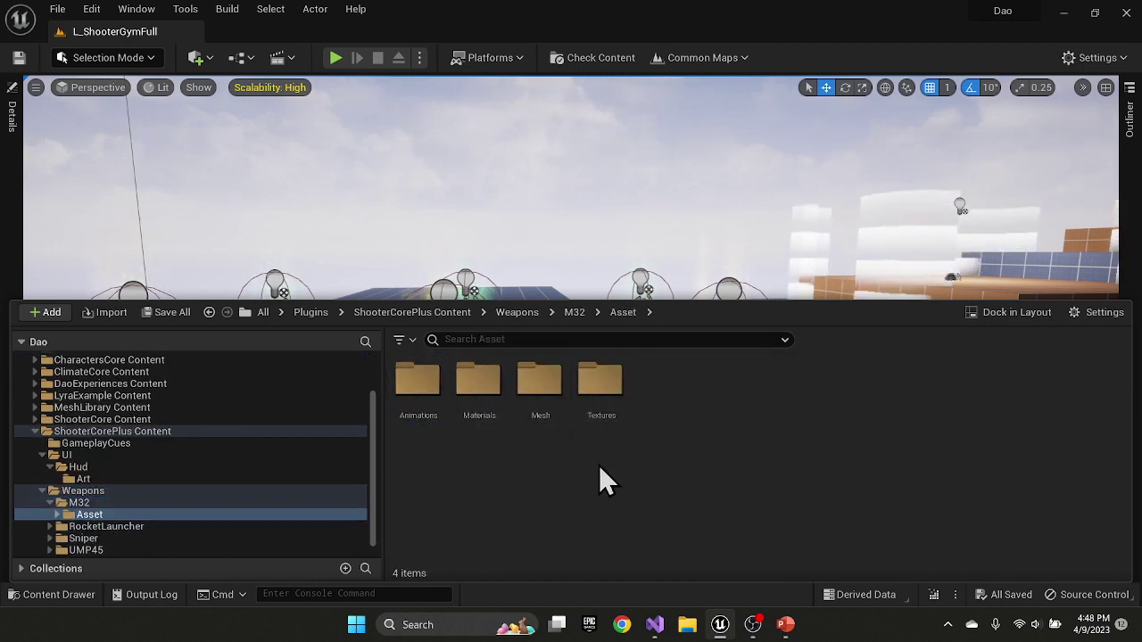
pyautogui.doubleClick(543, 390)
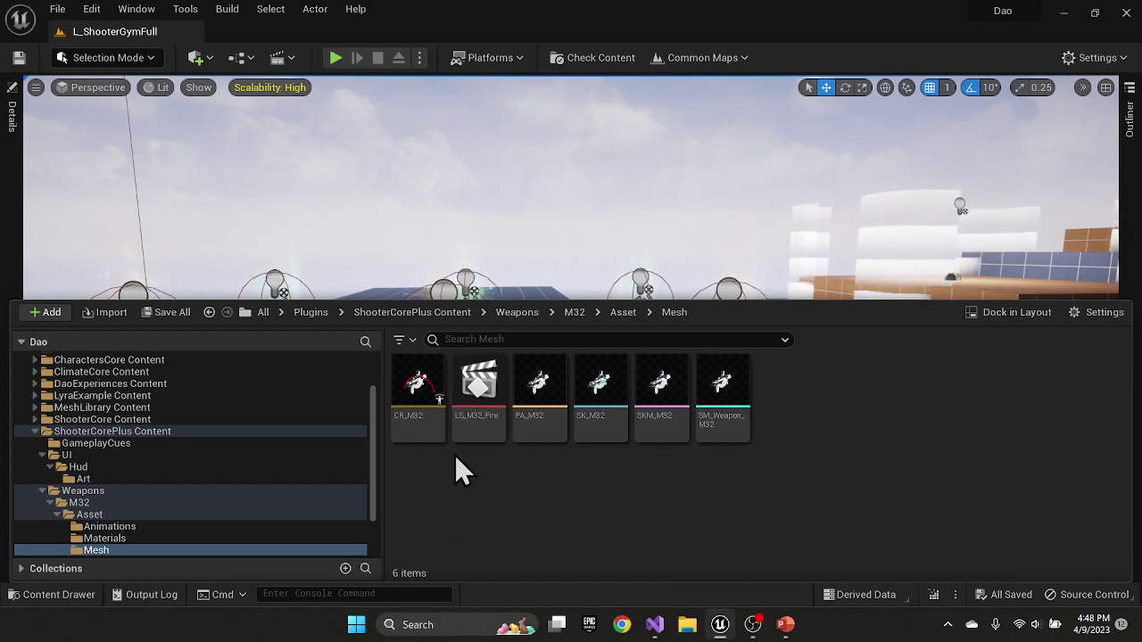
# Open the AM_M32_Fire montage from the M32's Animations folder, examine the weapon's firing animation up close, and close it
pyautogui.click(116, 527)
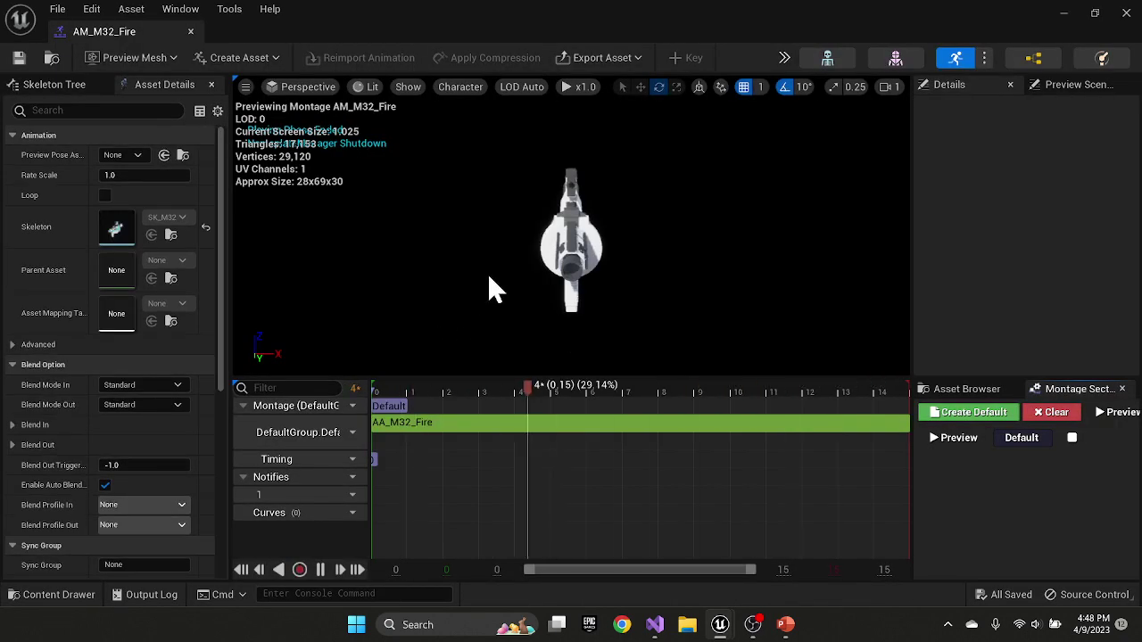
pyautogui.moveTo(461, 229); pyautogui.dragTo(701, 235, button='right')
pyautogui.moveTo(407, 258); pyautogui.dragTo(398, 258, button='right')
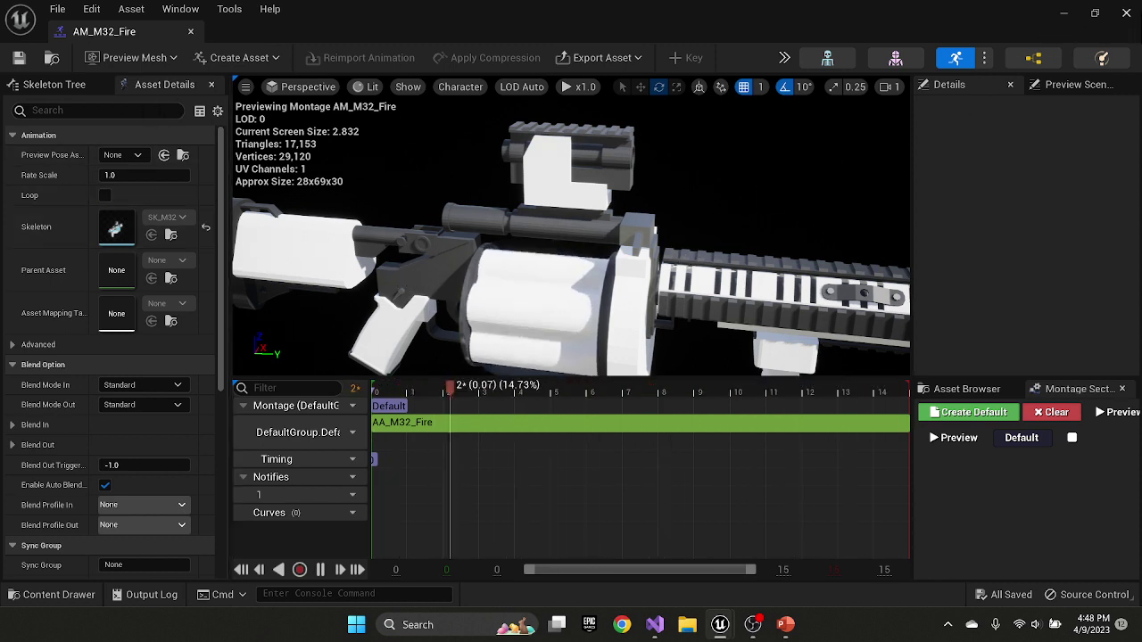
pyautogui.click(1127, 13)
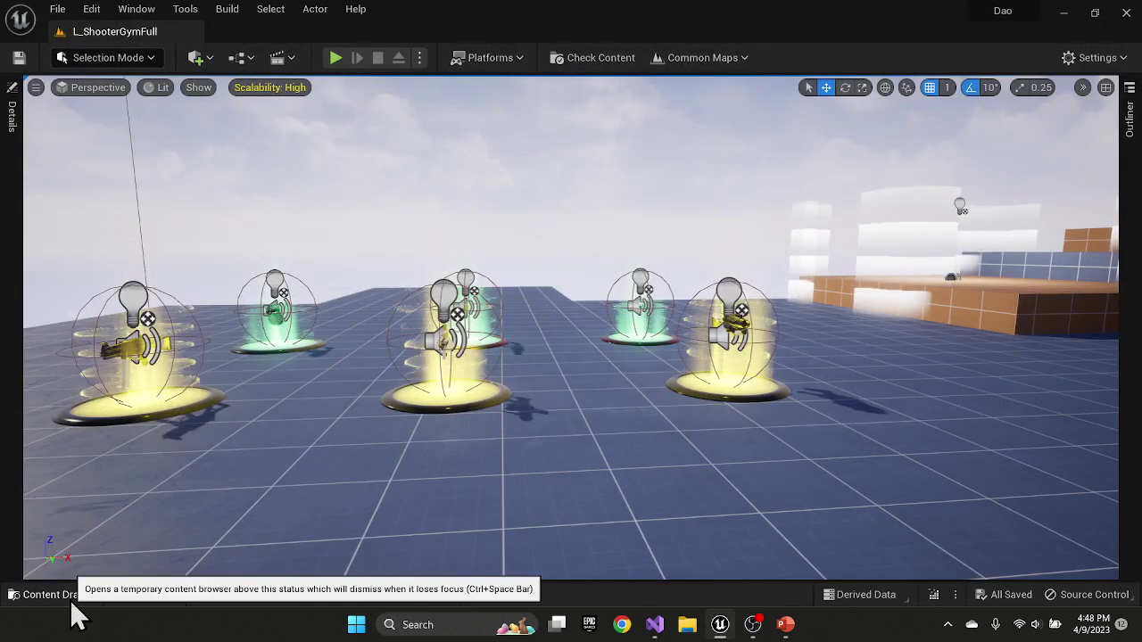
# Review the M32's Animations and Mesh folders, then examine the item definition, ammo counter and reticle assets in the M32 folder
pyautogui.click(64, 594)
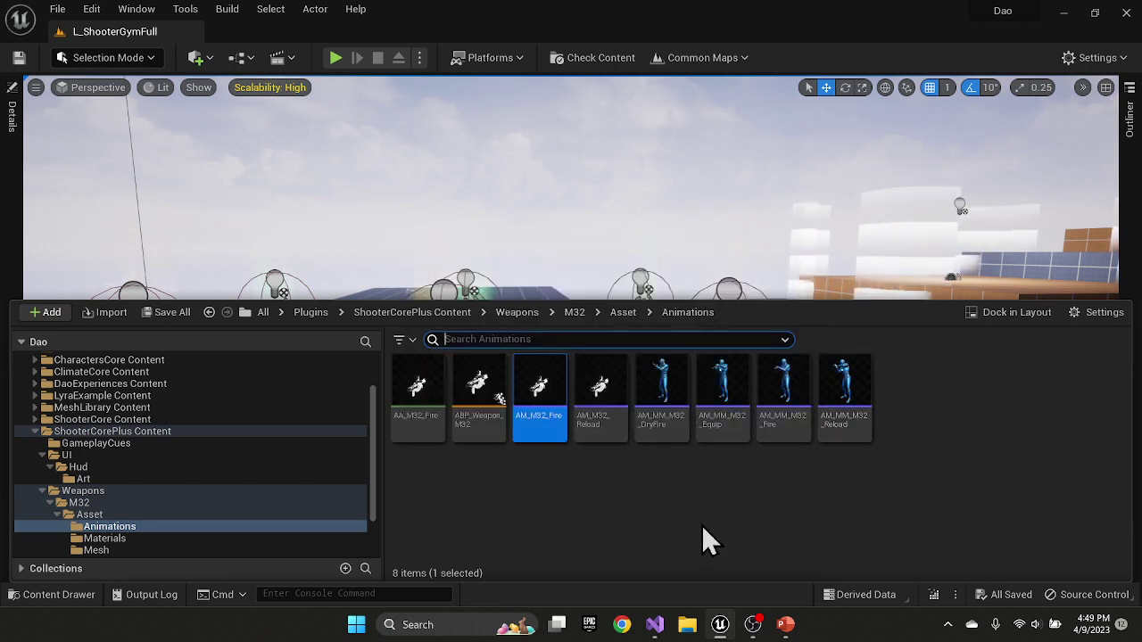
pyautogui.scroll(-2, 107, 535)
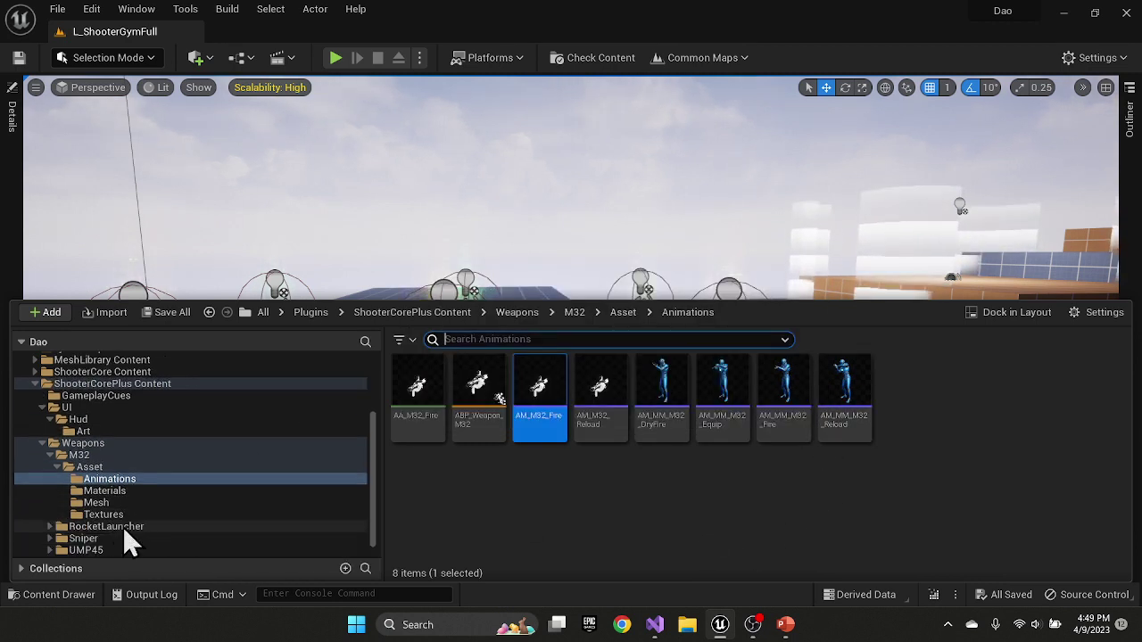
pyautogui.click(99, 504)
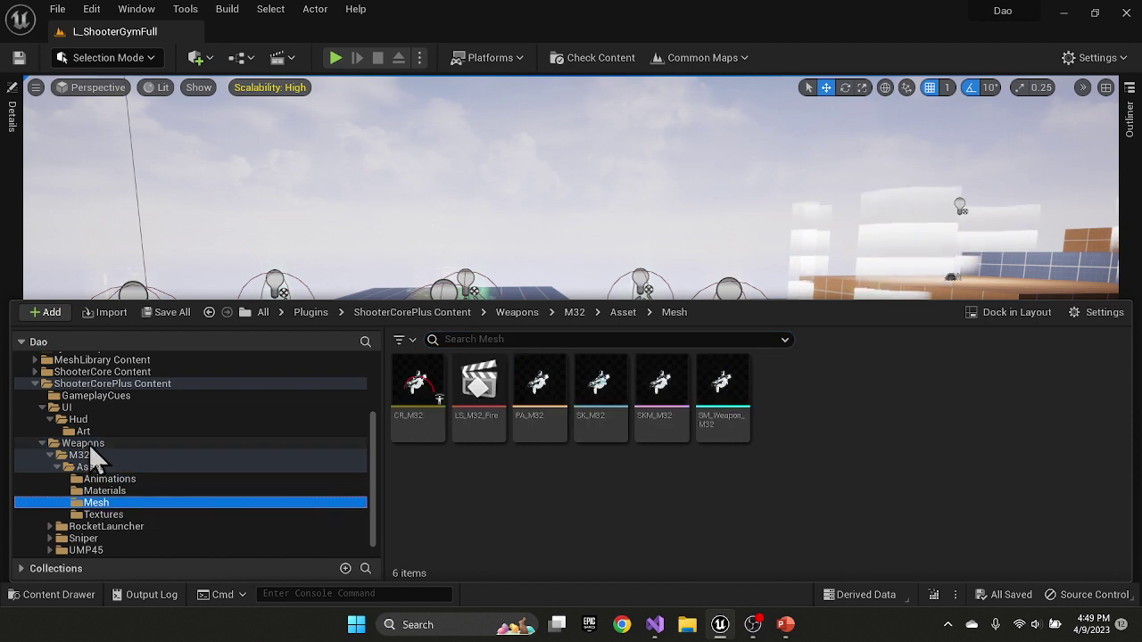
pyautogui.click(81, 456)
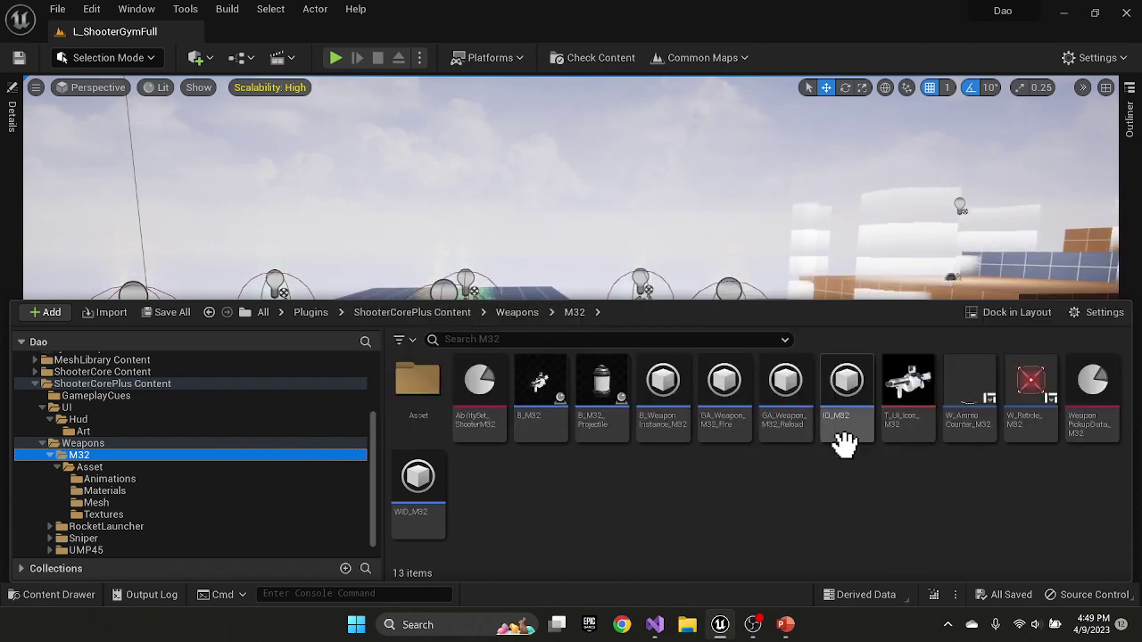
pyautogui.moveTo(843, 437)
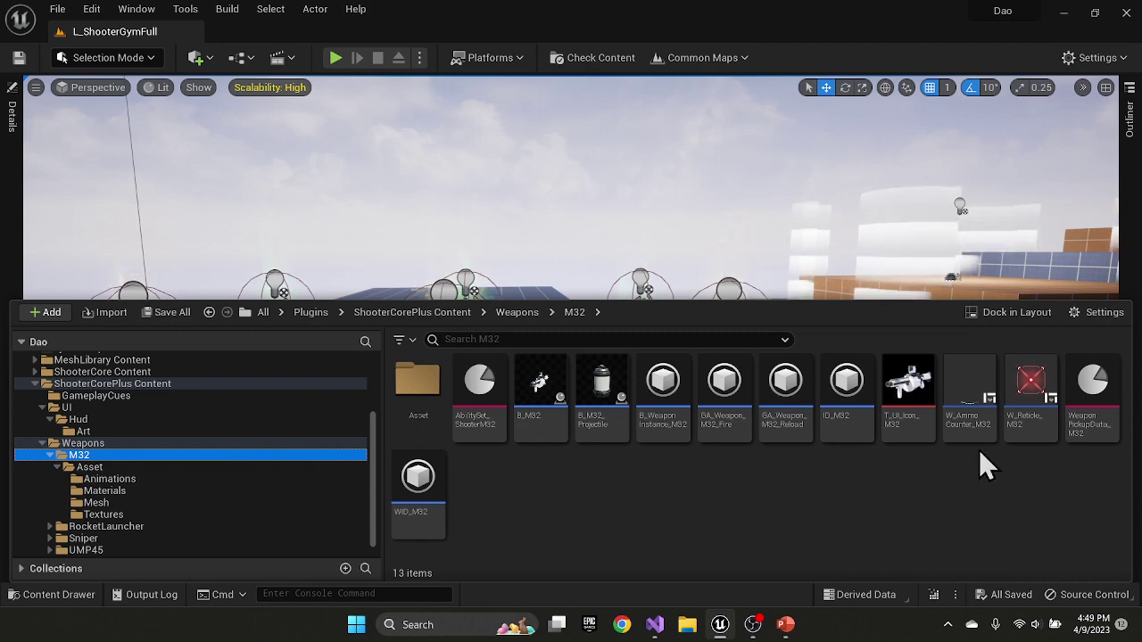
pyautogui.moveTo(1024, 446)
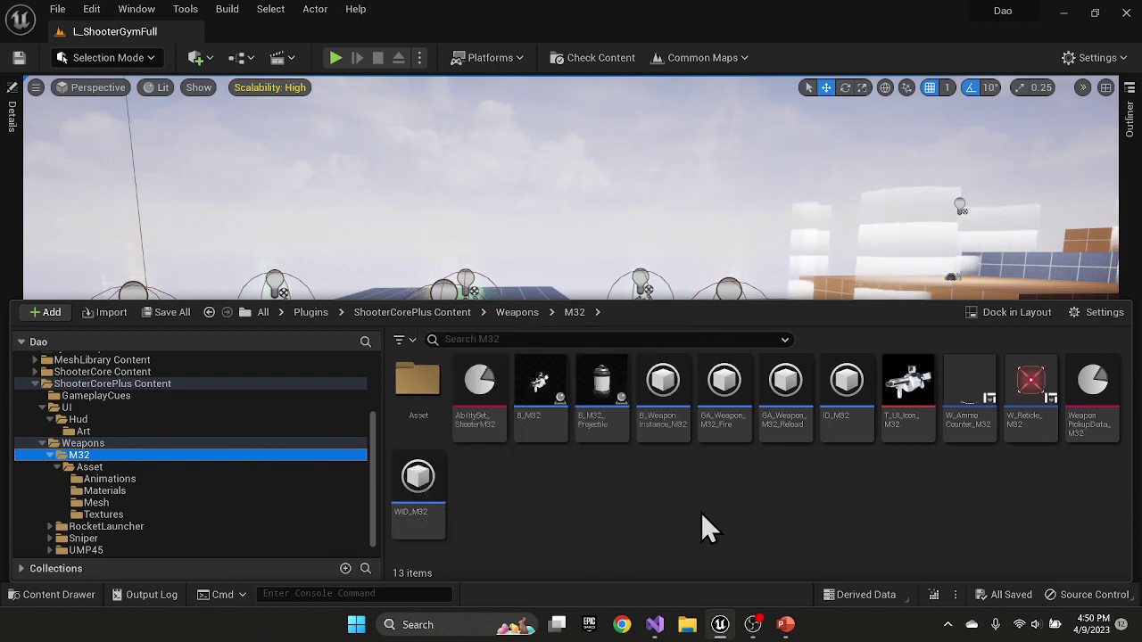
# Open the B_WeaponSpawner blueprint from a weapon pad in the level and look over its Give Weapon function
pyautogui.moveTo(536, 210); pyautogui.dragTo(599, 237, button='right')
pyautogui.click(599, 237)
pyautogui.rightClick(598, 238)
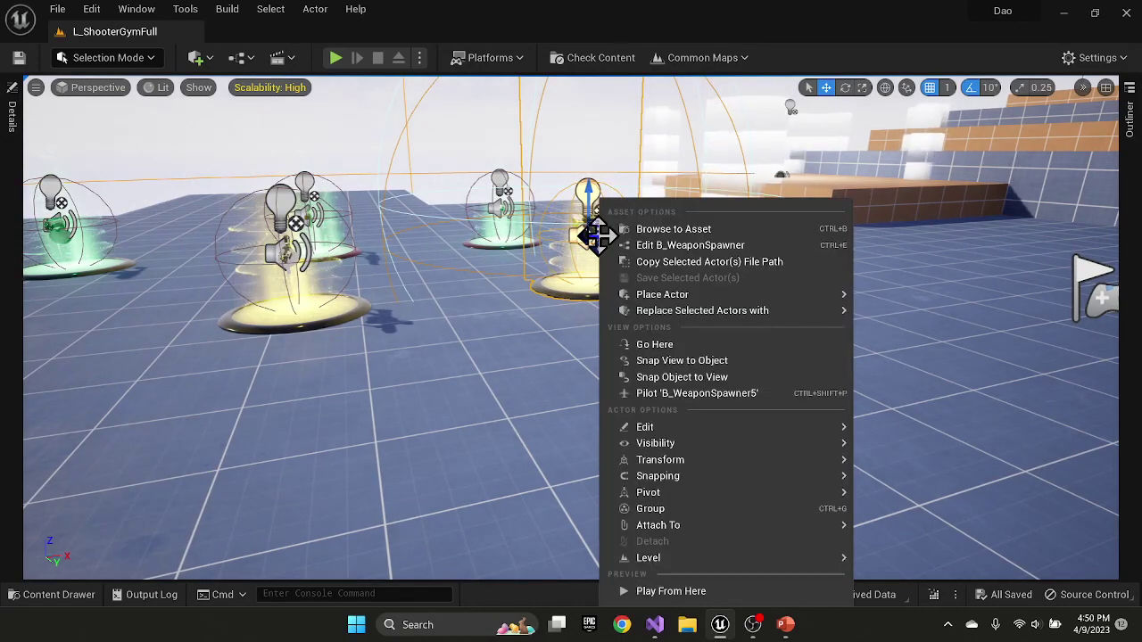
pyautogui.click(682, 258)
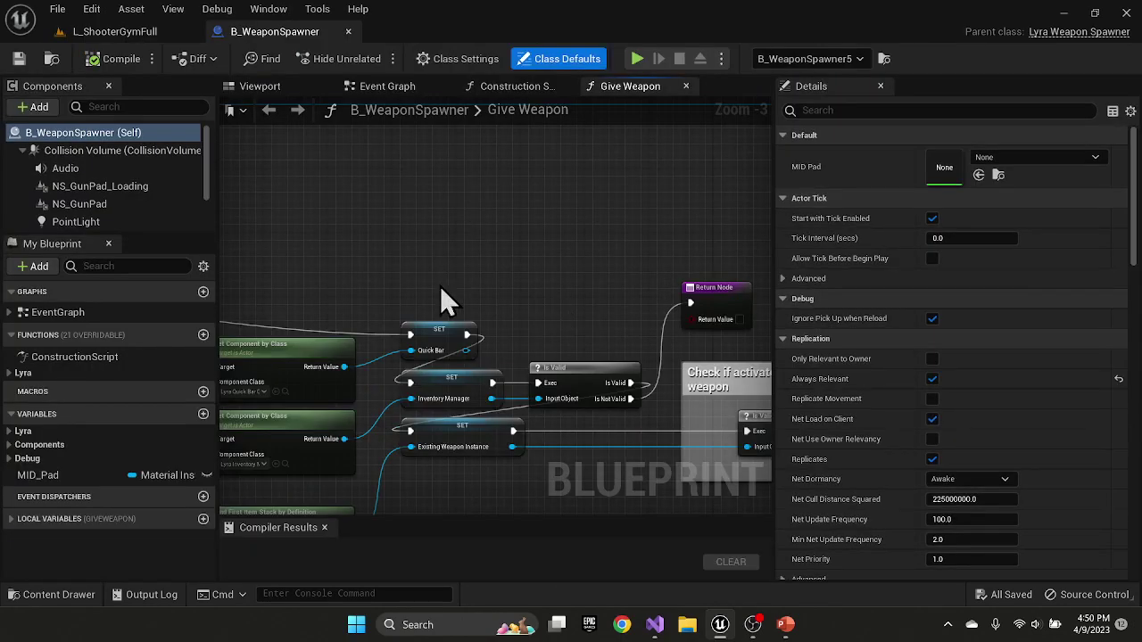
pyautogui.scroll(-4, 377, 270)
pyautogui.moveTo(334, 421); pyautogui.dragTo(677, 439, button='right')
# Examine the BeginPlay, Tick and pickup/respawn events in B_WeaponSpawner's Event Graph
pyautogui.click(387, 85)
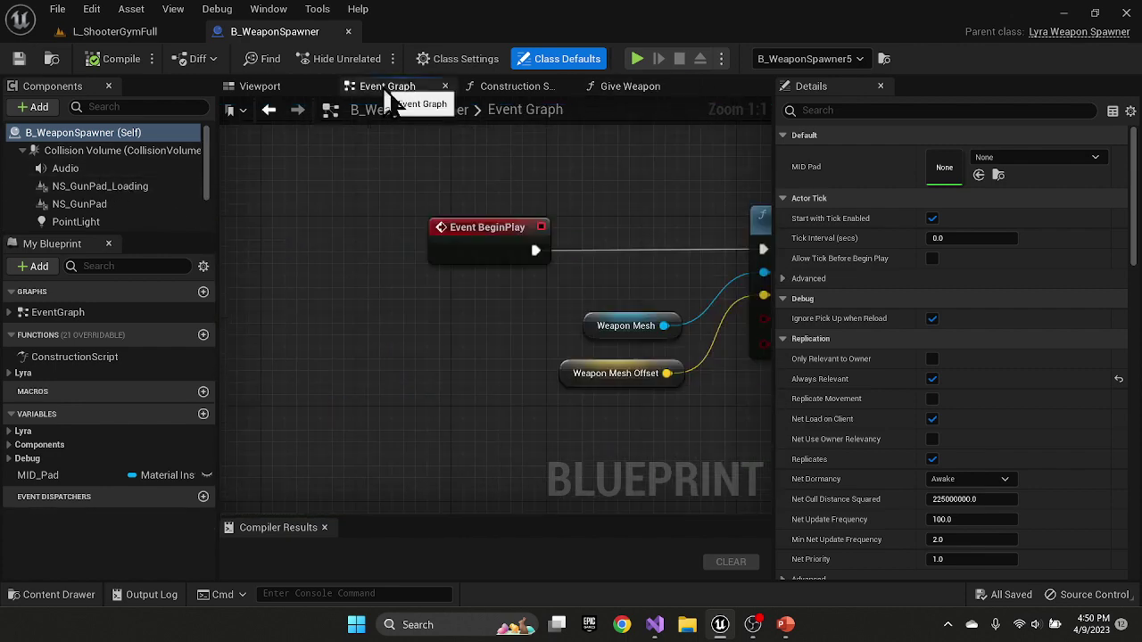
pyautogui.scroll(2, 419, 290)
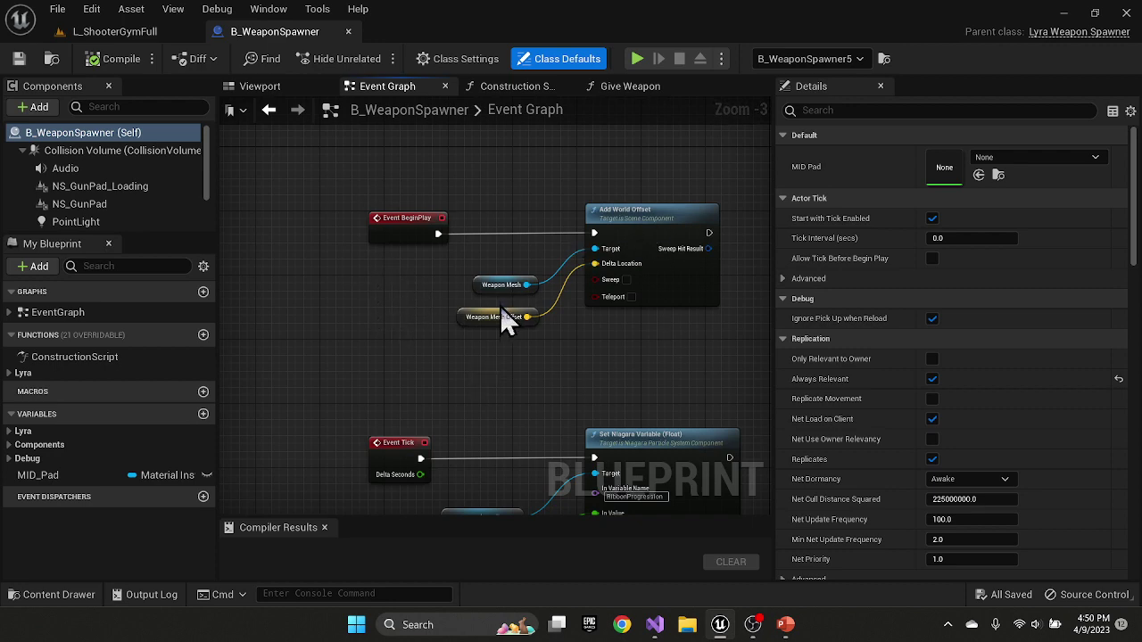
pyautogui.moveTo(612, 345); pyautogui.dragTo(576, 290, button='right')
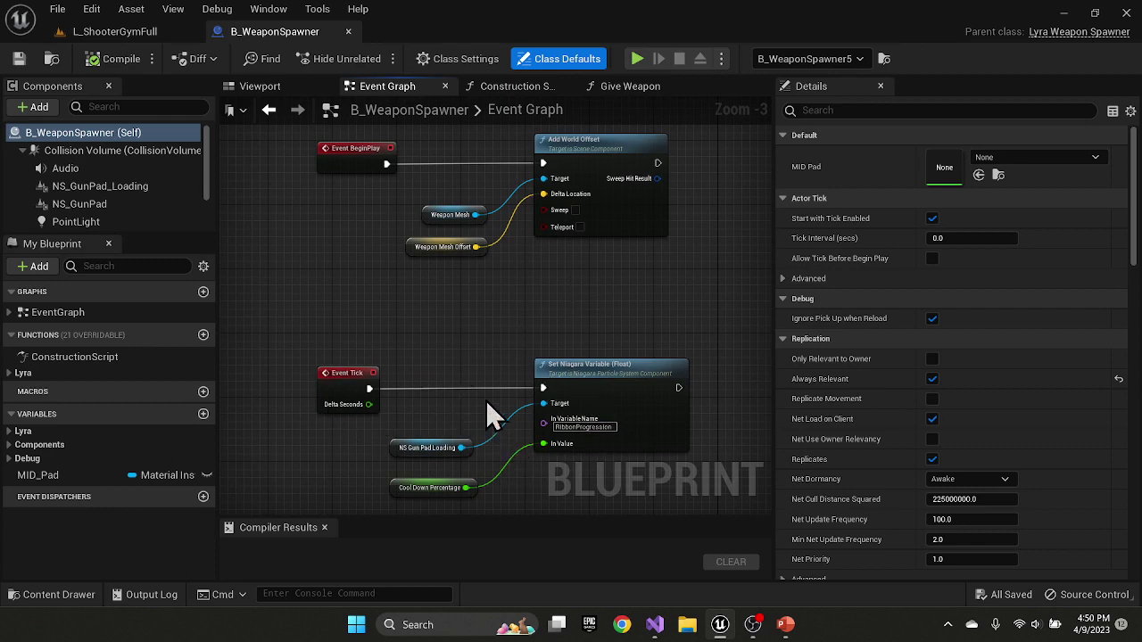
pyautogui.scroll(-2, 485, 399)
pyautogui.moveTo(632, 414); pyautogui.dragTo(631, 200, button='right')
pyautogui.scroll(3, 460, 346)
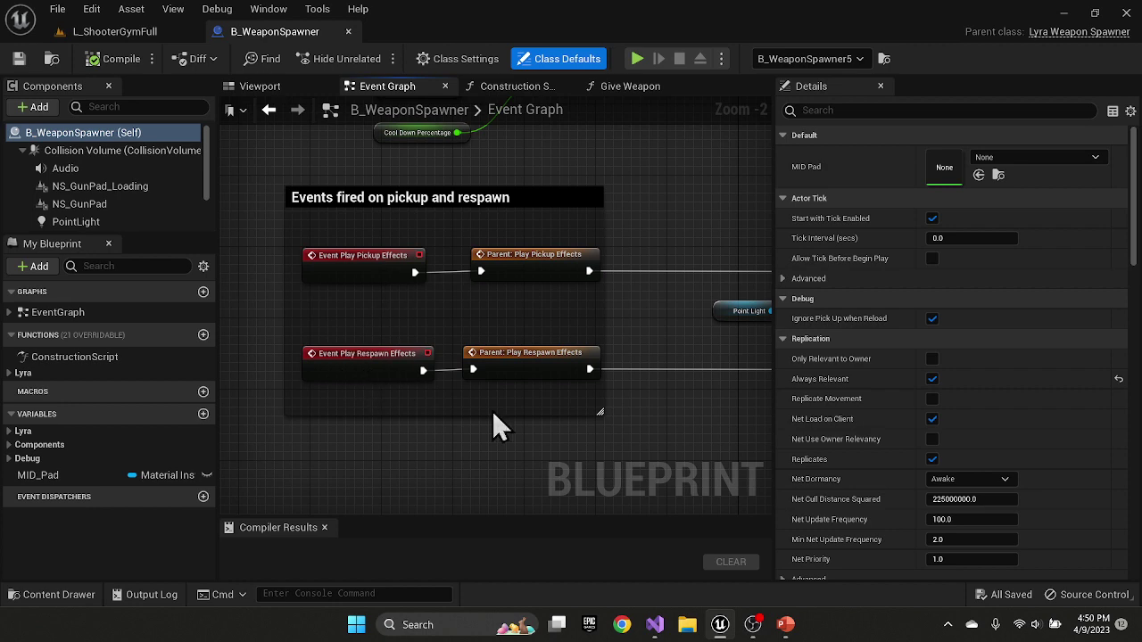
# Follow the Play Pickup Effects and Play Respawn Effects chains through the light visibility and gun pad nodes
pyautogui.moveTo(682, 433); pyautogui.dragTo(438, 382, button='right')
pyautogui.scroll(-2, 546, 395)
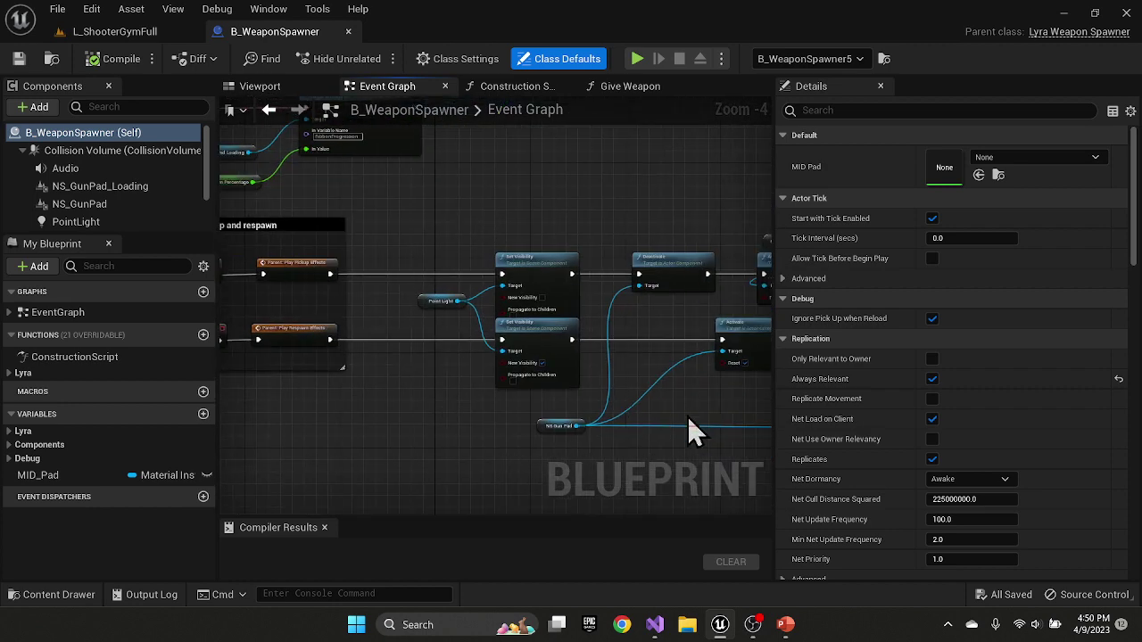
pyautogui.moveTo(693, 409); pyautogui.dragTo(287, 291, button='right')
pyautogui.scroll(3, 567, 380)
# Find the Broadcast Failure Message event in the Event Graph and widen the graph area to show more of its logic
pyautogui.moveTo(515, 410); pyautogui.dragTo(693, 268, button='right')
pyautogui.scroll(-6, 455, 366)
pyautogui.scroll(4, 395, 365)
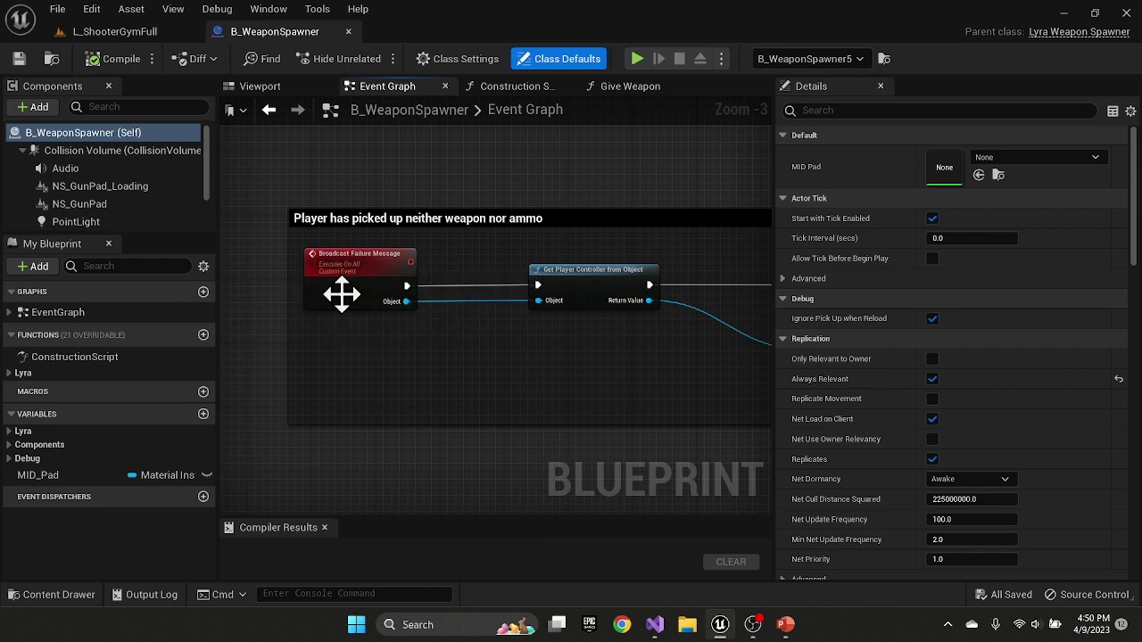
pyautogui.scroll(-1, 379, 317)
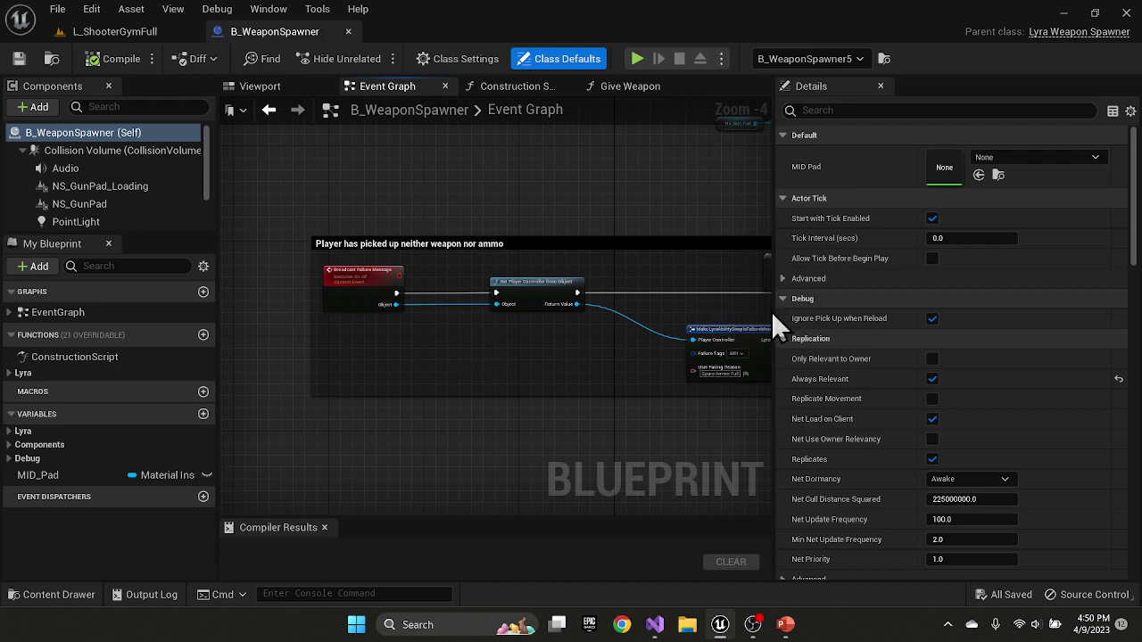
pyautogui.moveTo(774, 311); pyautogui.dragTo(961, 308)
pyautogui.scroll(3, 390, 306)
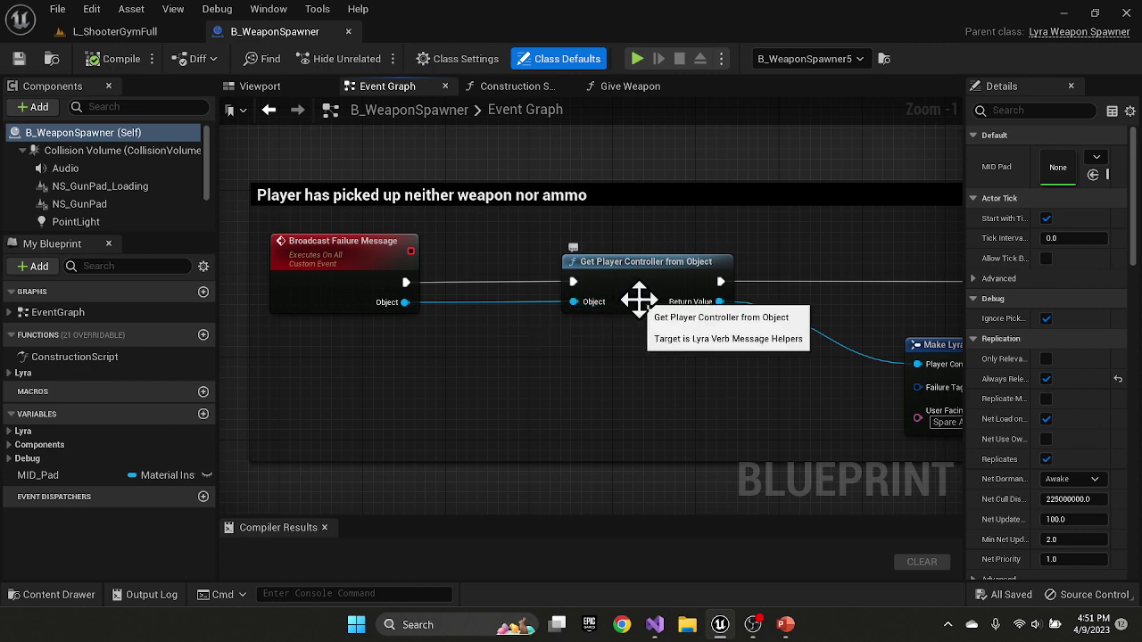
# Trace the failure message logic from Get Player Controller from Object through Make LyraAbilitySimpleFailureMessage to Broadcast Message
pyautogui.moveTo(729, 376); pyautogui.dragTo(497, 349, button='right')
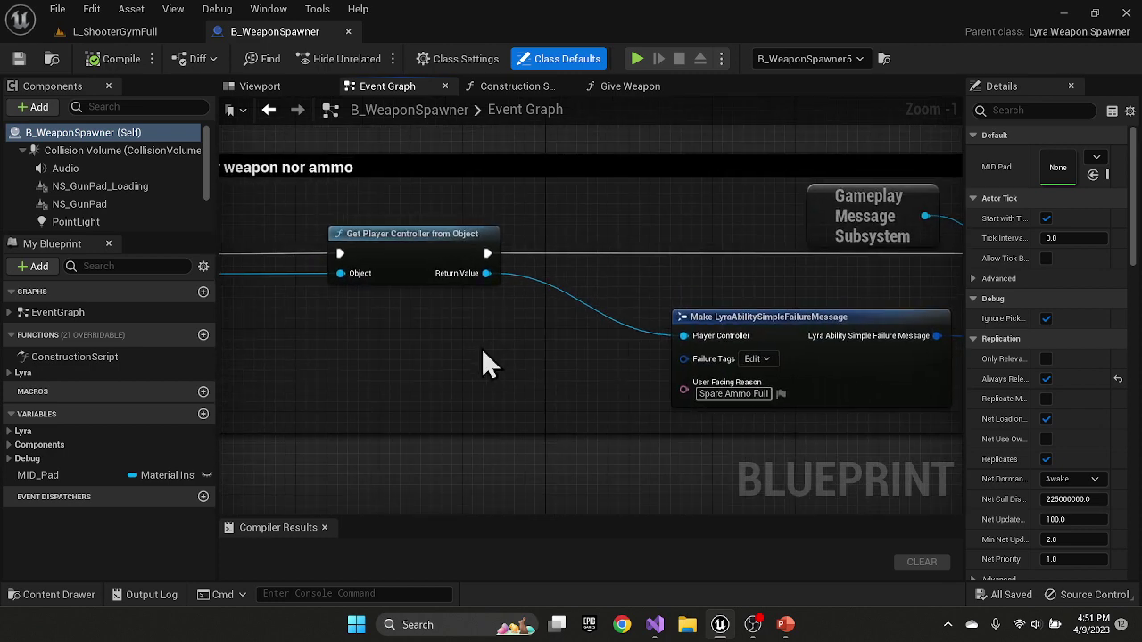
pyautogui.scroll(-1, 601, 367)
pyautogui.moveTo(665, 375); pyautogui.dragTo(505, 364, button='right')
pyautogui.scroll(2, 540, 399)
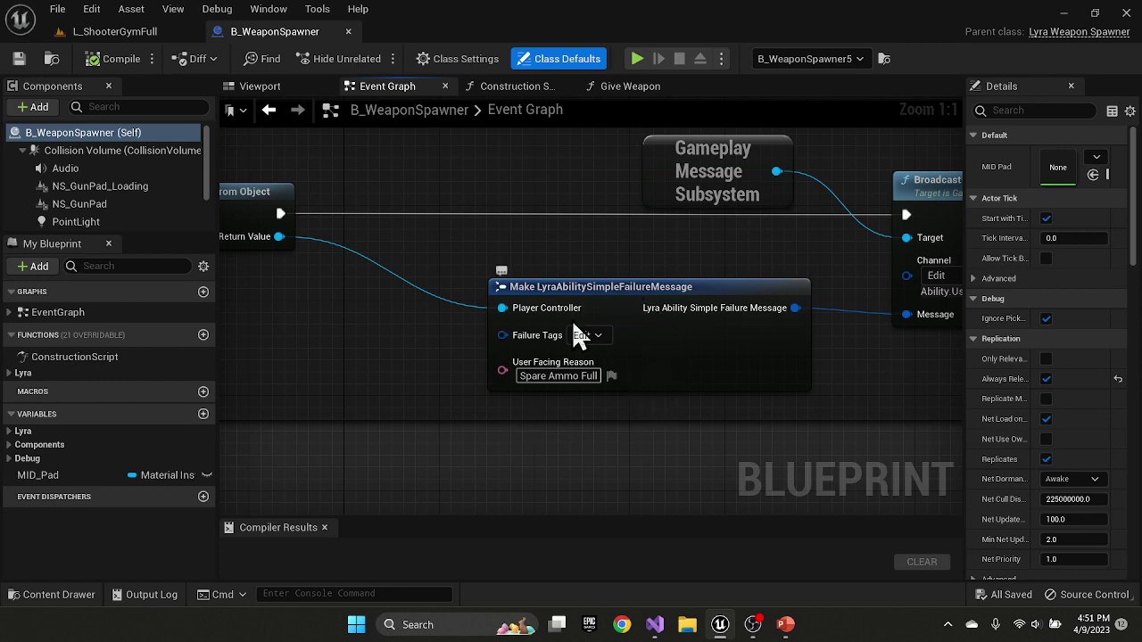
pyautogui.moveTo(682, 378); pyautogui.dragTo(448, 387, button='right')
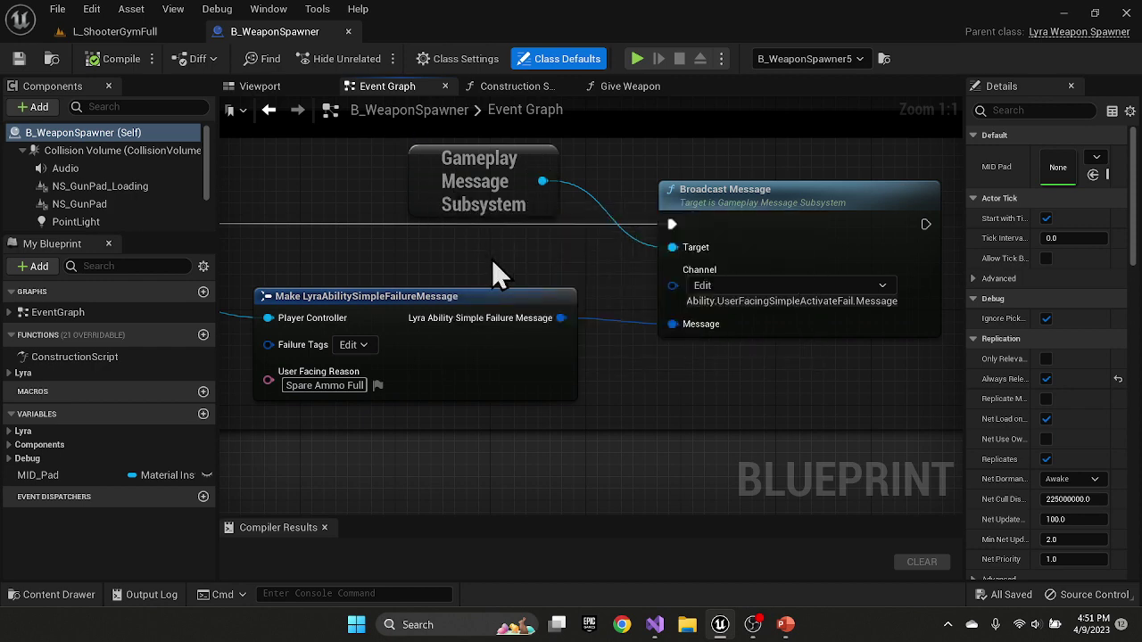
# Look up the references of the Broadcast Message channel tag Ability.UserFacingSimpleActivateFail.Message in the Reference Viewer
pyautogui.moveTo(497, 273); pyautogui.dragTo(406, 305, button='right')
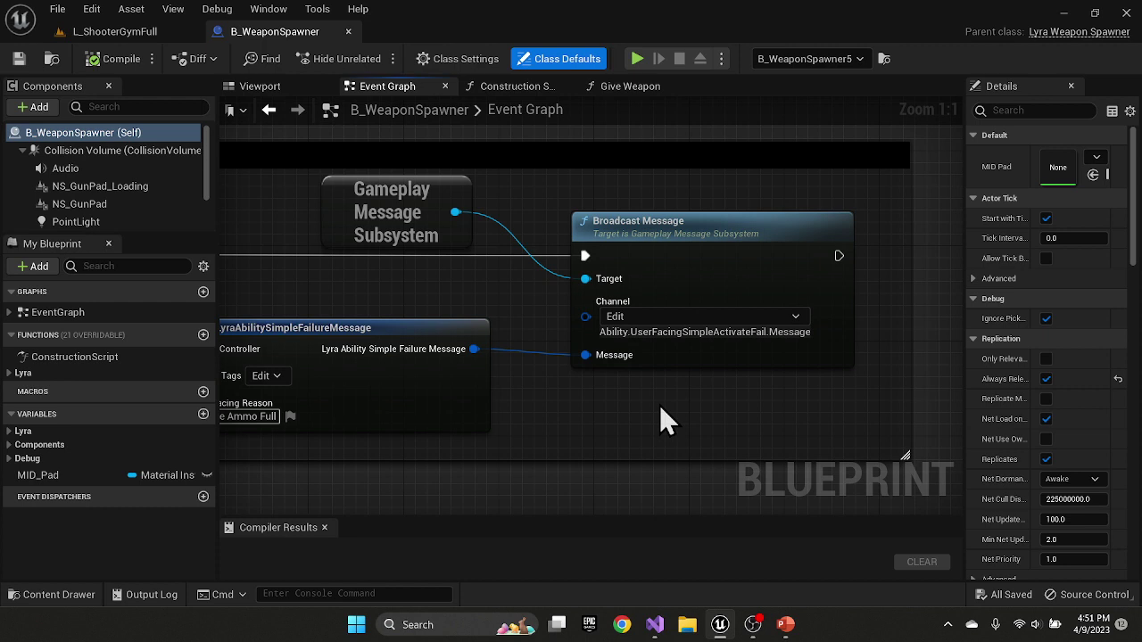
pyautogui.click(799, 319)
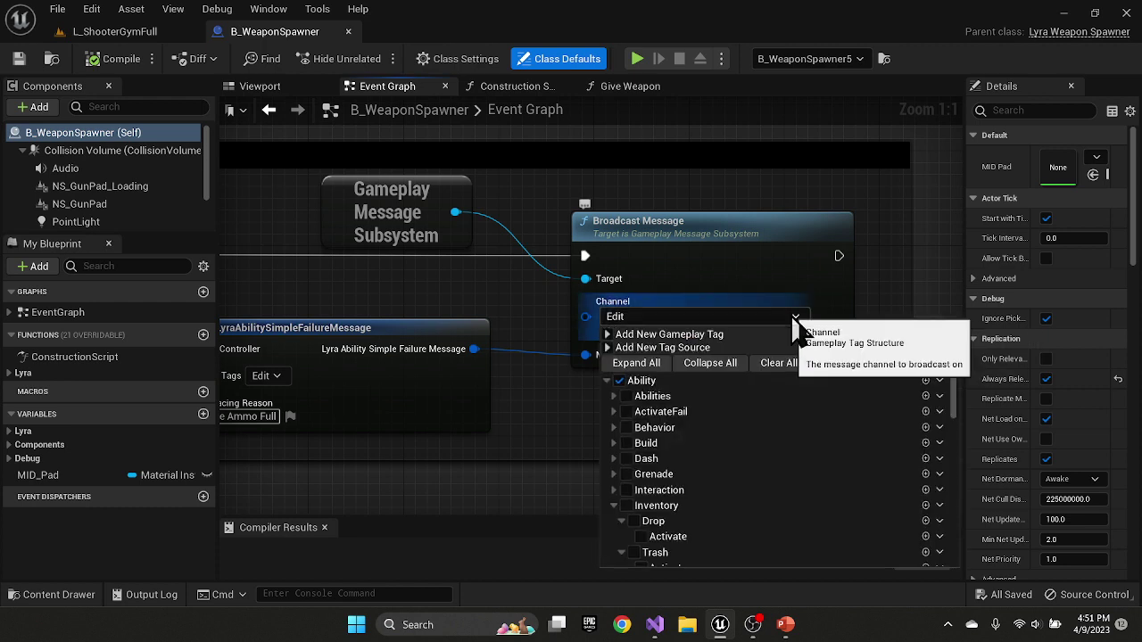
pyautogui.scroll(-3, 718, 419)
pyautogui.scroll(-15, 727, 432)
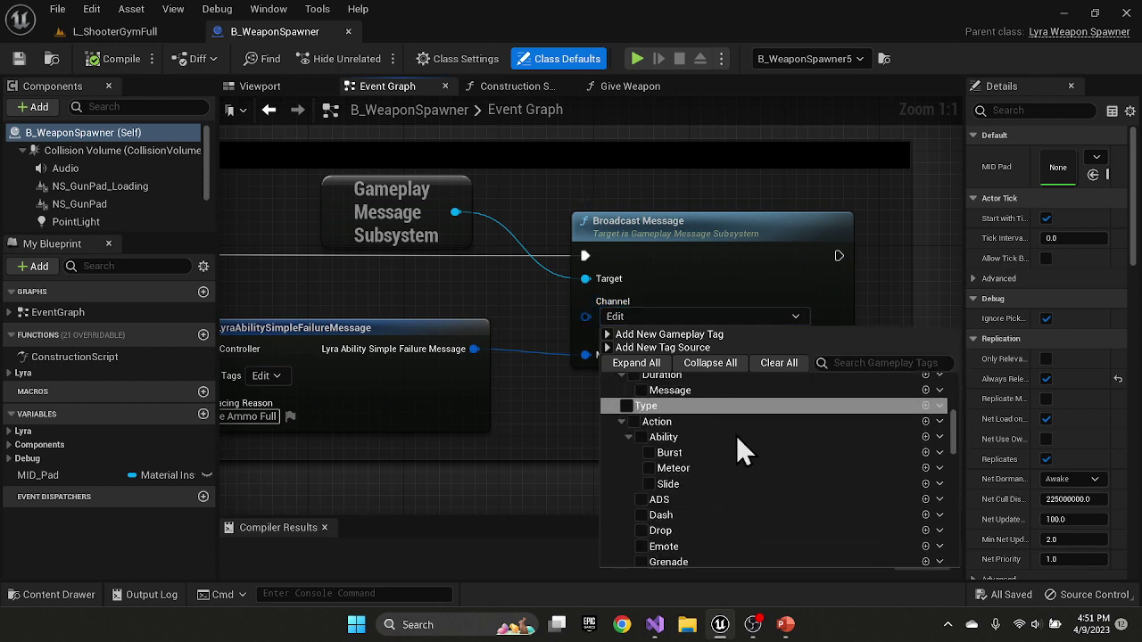
pyautogui.scroll(-3, 742, 448)
pyautogui.scroll(1, 727, 452)
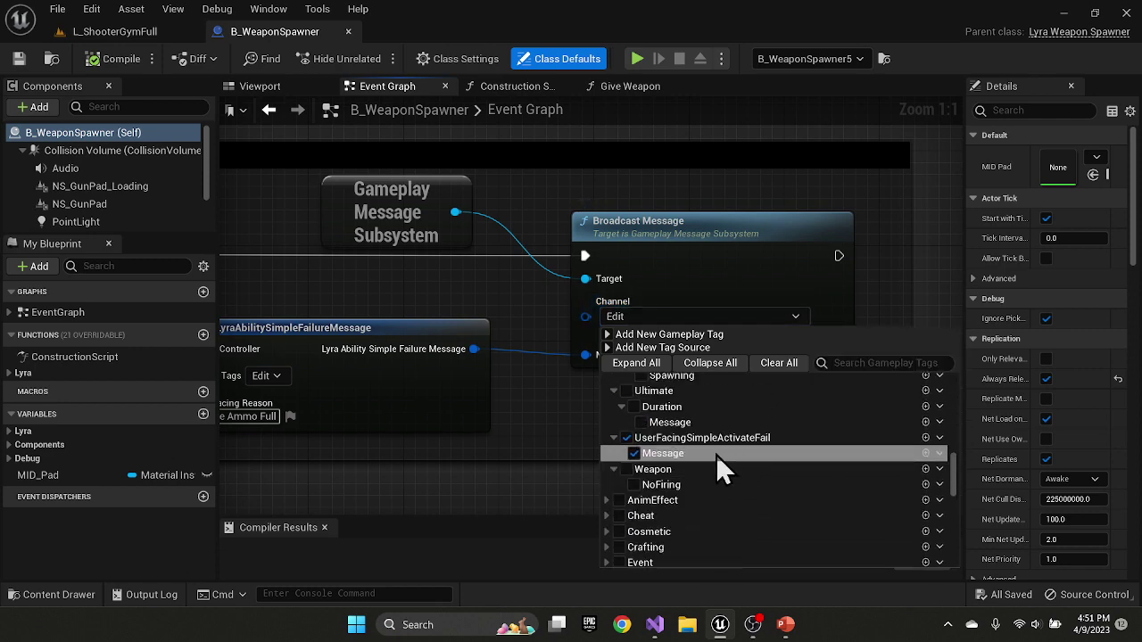
pyautogui.click(941, 455)
pyautogui.click(975, 495)
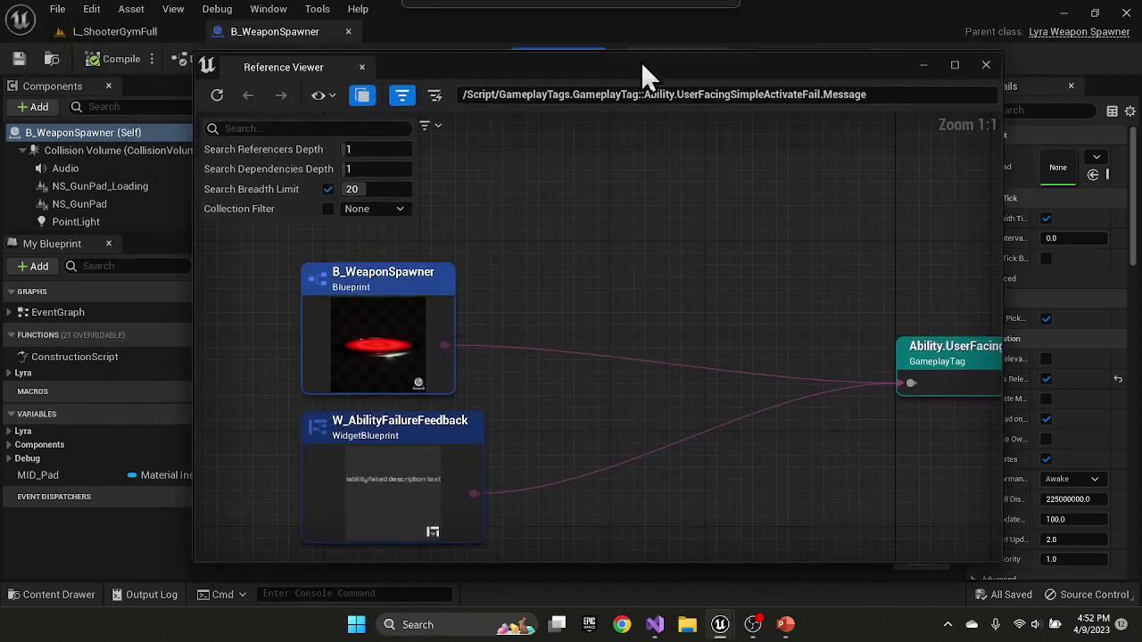
# Open the W_AbilityFailureFeedback widget blueprint from the Reference Viewer for editing and show its graph
pyautogui.moveTo(641, 60); pyautogui.dragTo(607, 80)
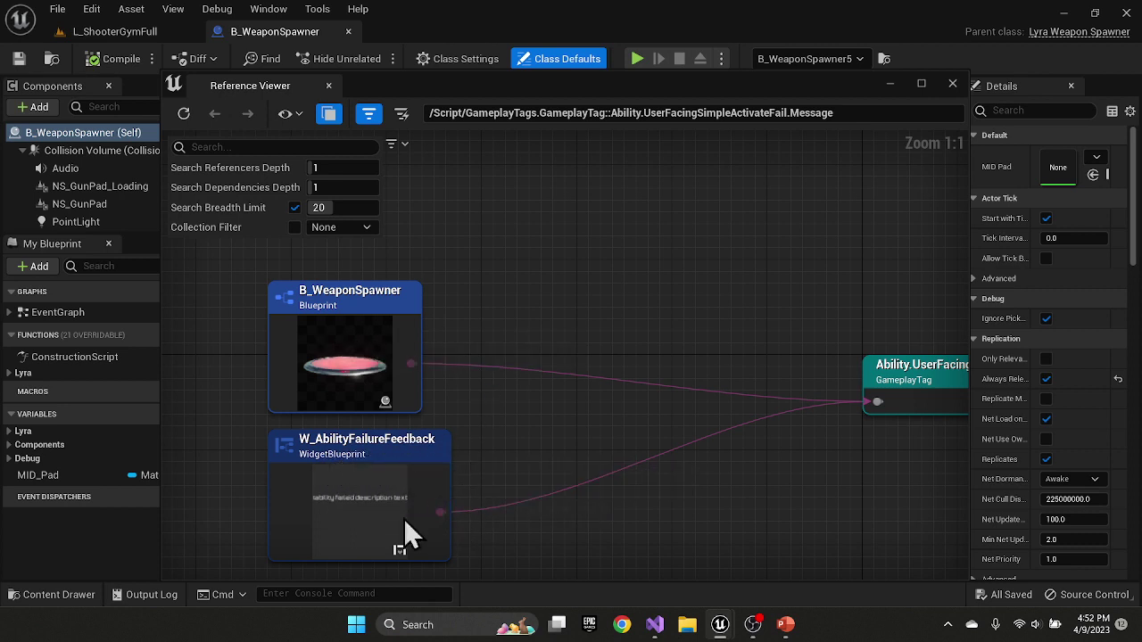
pyautogui.rightClick(347, 488)
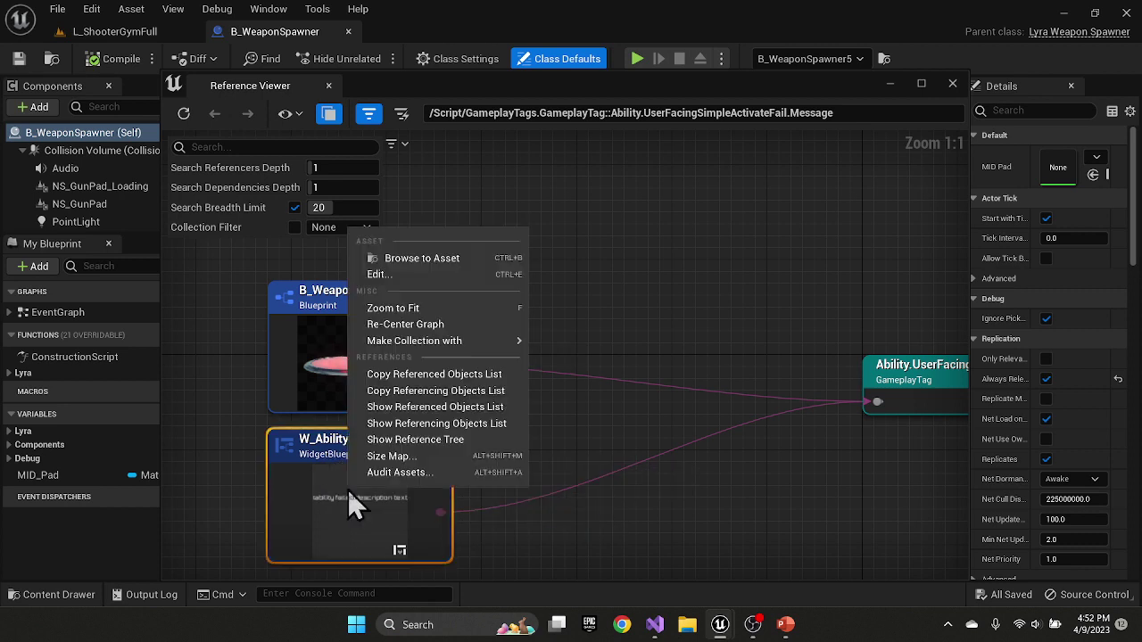
pyautogui.click(420, 273)
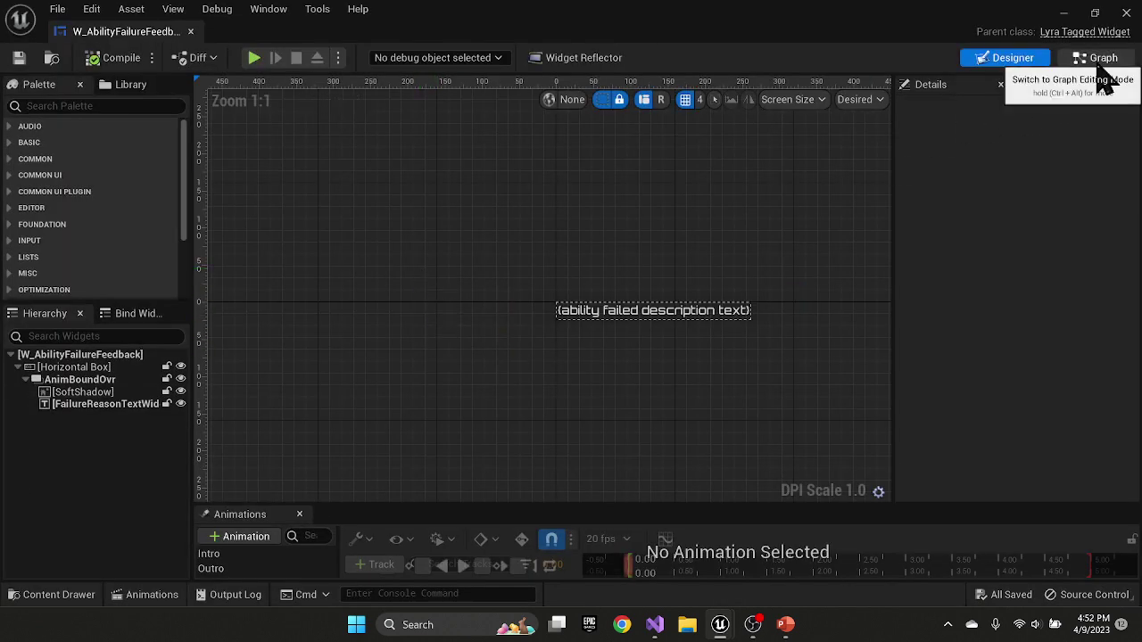
pyautogui.click(1096, 59)
# Examine the Event On Initialized chain through Set Visibility to the Listen for Gameplay Messages node and its channel
pyautogui.moveTo(559, 179); pyautogui.dragTo(877, 178, button='right')
pyautogui.scroll(2, 506, 310)
pyautogui.moveTo(506, 311); pyautogui.dragTo(619, 319, button='right')
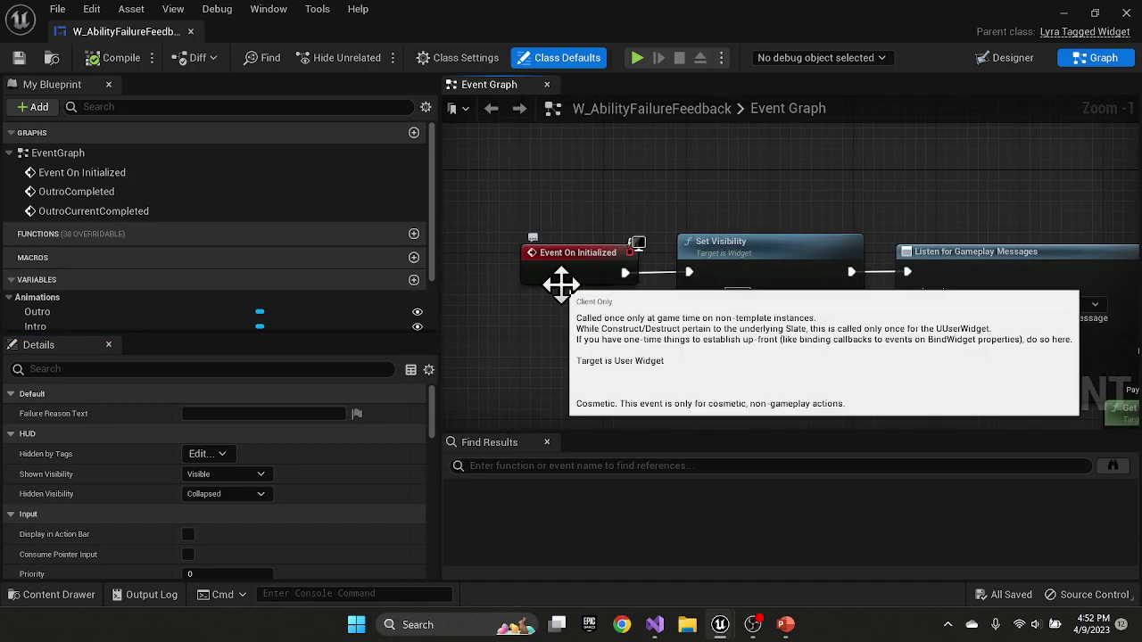
pyautogui.moveTo(768, 358); pyautogui.dragTo(462, 301, button='right')
pyautogui.scroll(1, 637, 354)
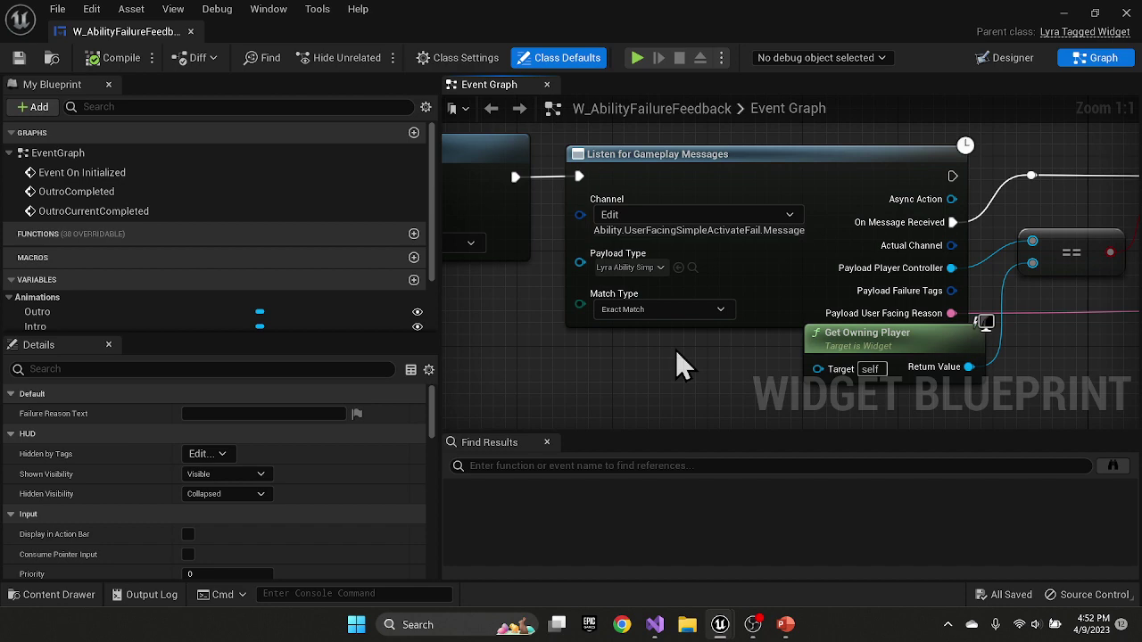
# Trace the On Message Received logic through the owning player comparison, Branch and player-alive check to the remaining nodes
pyautogui.moveTo(719, 359); pyautogui.dragTo(596, 392, button='right')
pyautogui.moveTo(1063, 269); pyautogui.dragTo(777, 300, button='right')
pyautogui.scroll(-4, 778, 300)
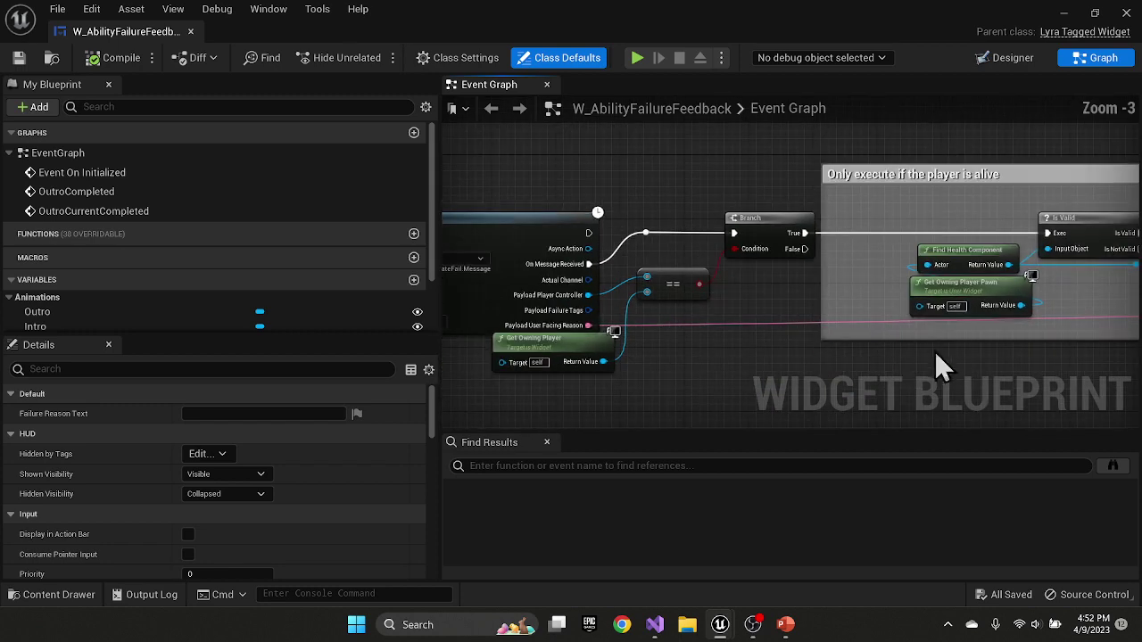
pyautogui.moveTo(943, 369); pyautogui.dragTo(786, 353, button='right')
pyautogui.moveTo(974, 356); pyautogui.dragTo(715, 338, button='right')
pyautogui.moveTo(1075, 348); pyautogui.dragTo(820, 331, button='right')
pyautogui.scroll(-4, 820, 331)
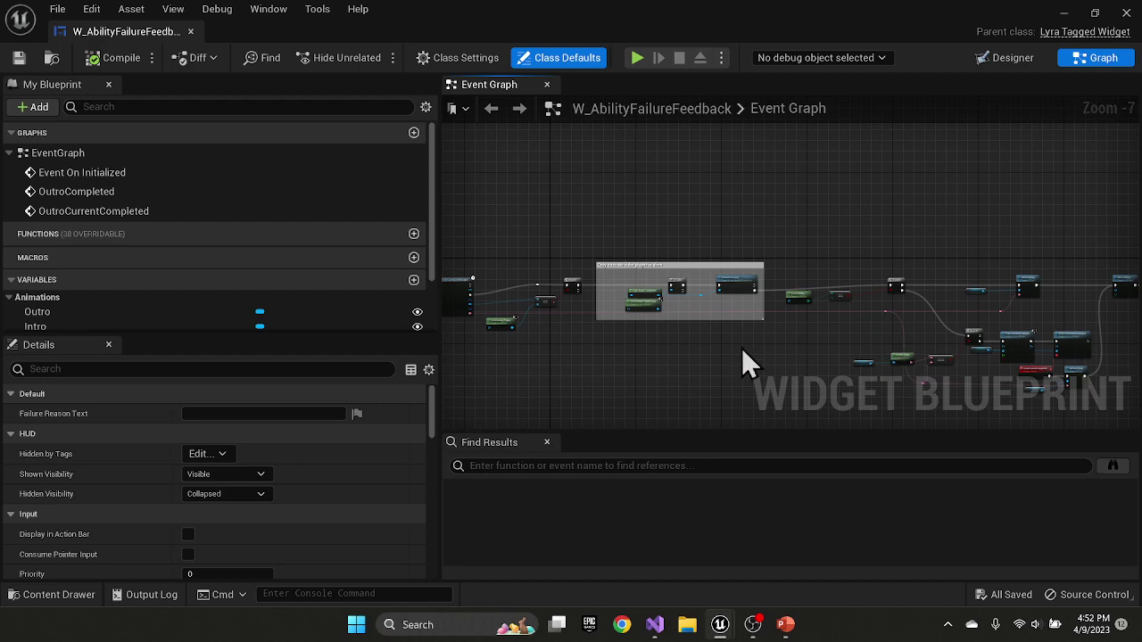
pyautogui.moveTo(525, 337); pyautogui.dragTo(647, 325, button='right')
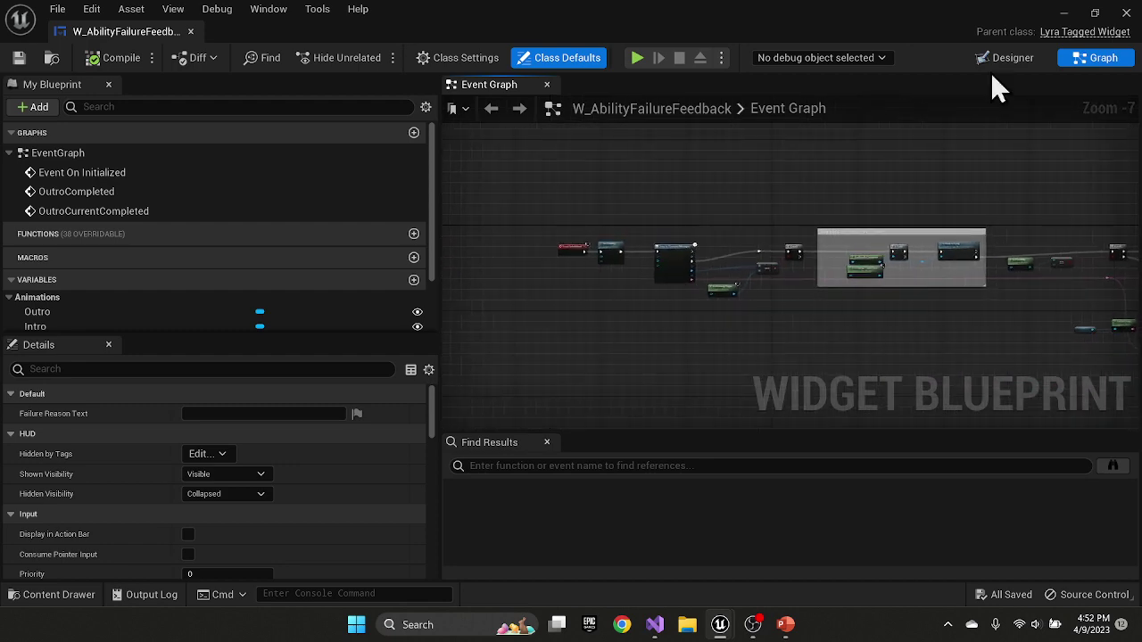
# Minimise the widget blueprint window, switch back to the B_WeaponSpawner editor and close the Reference Viewer
pyautogui.click(1063, 13)
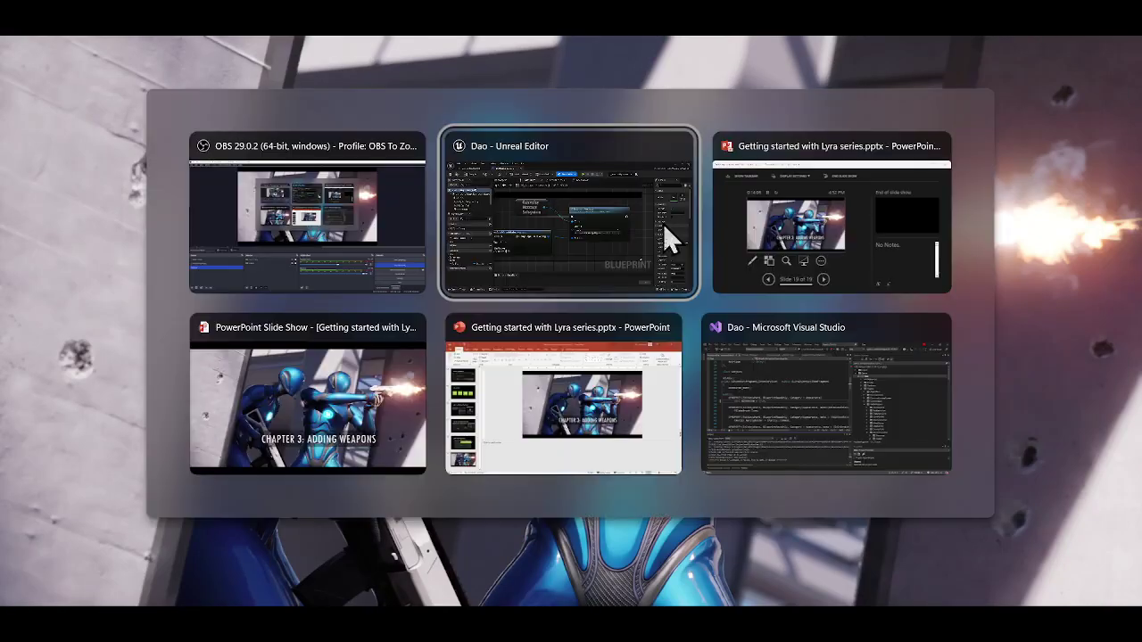
pyautogui.press('Tab')
pyautogui.press('Tab')
pyautogui.press('Tab')
pyautogui.press('Tab')
pyautogui.press('Tab')
pyautogui.press('Tab')
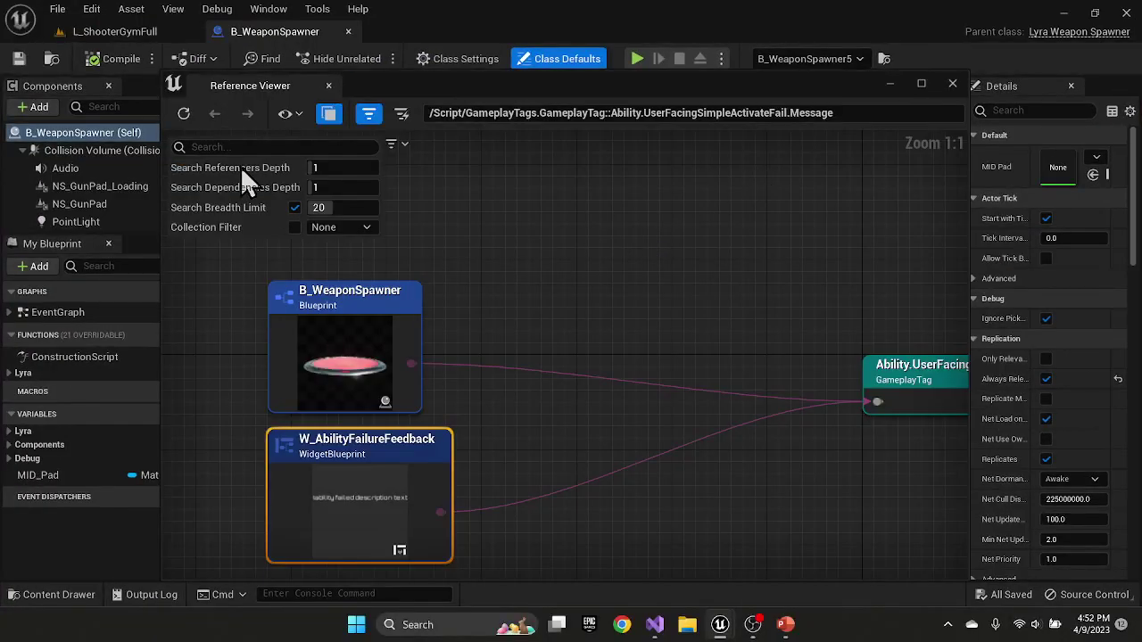
pyautogui.click(329, 86)
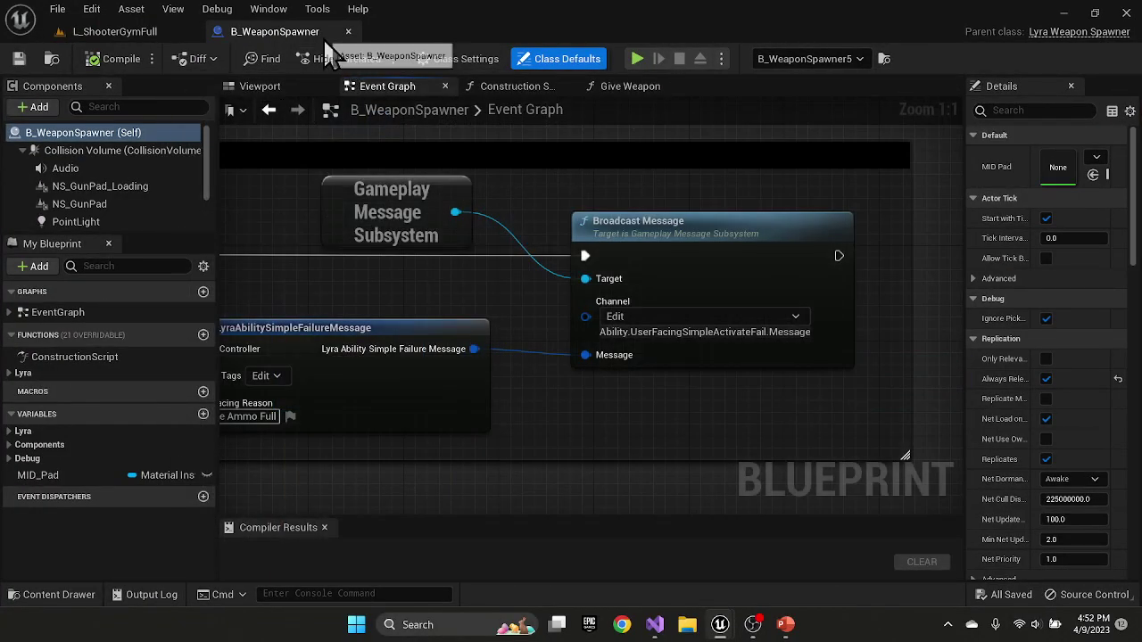
# Play-test the L_ShooterGymFull level, moving the character on and off the green pistol pad to test the spare ammo failure message, and end the session
pyautogui.click(132, 34)
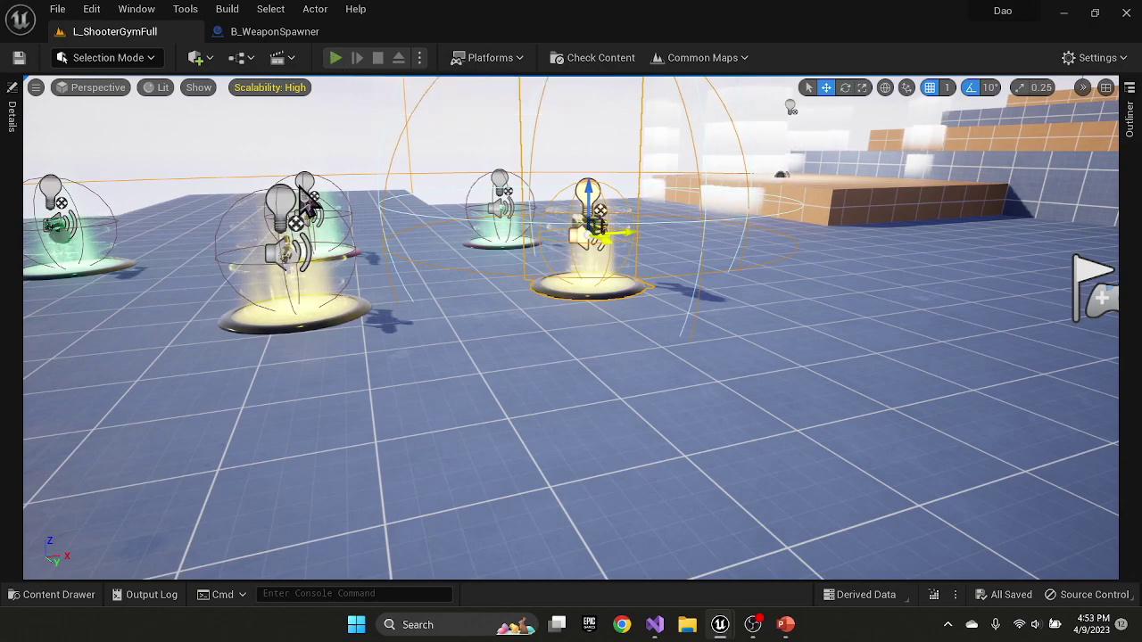
pyautogui.hotkey('alt', 'p')
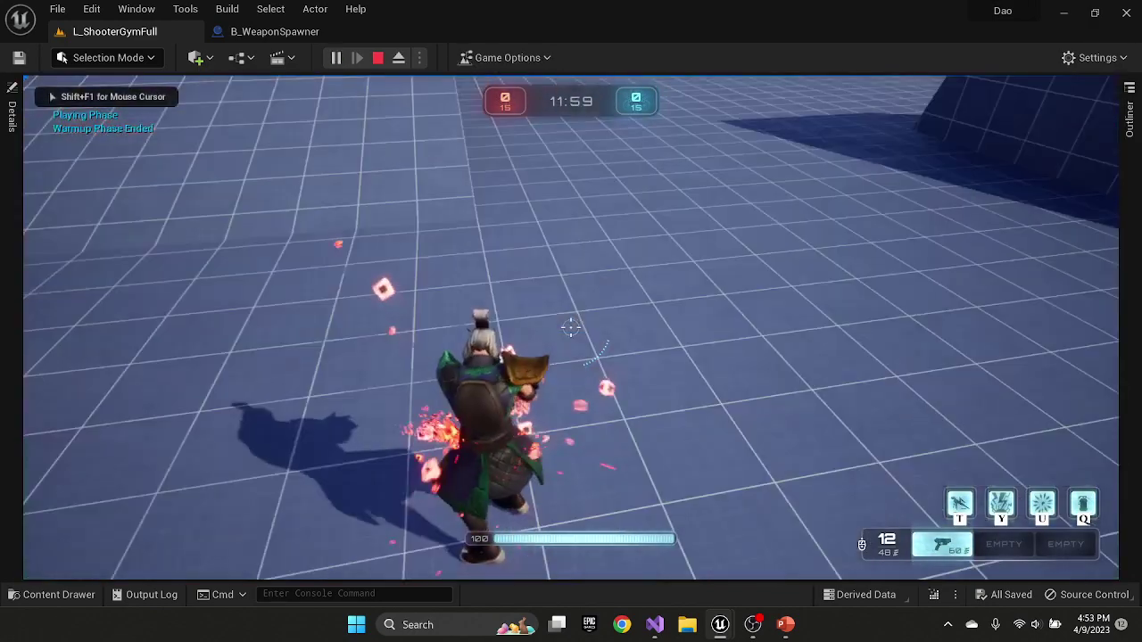
pyautogui.press('w')
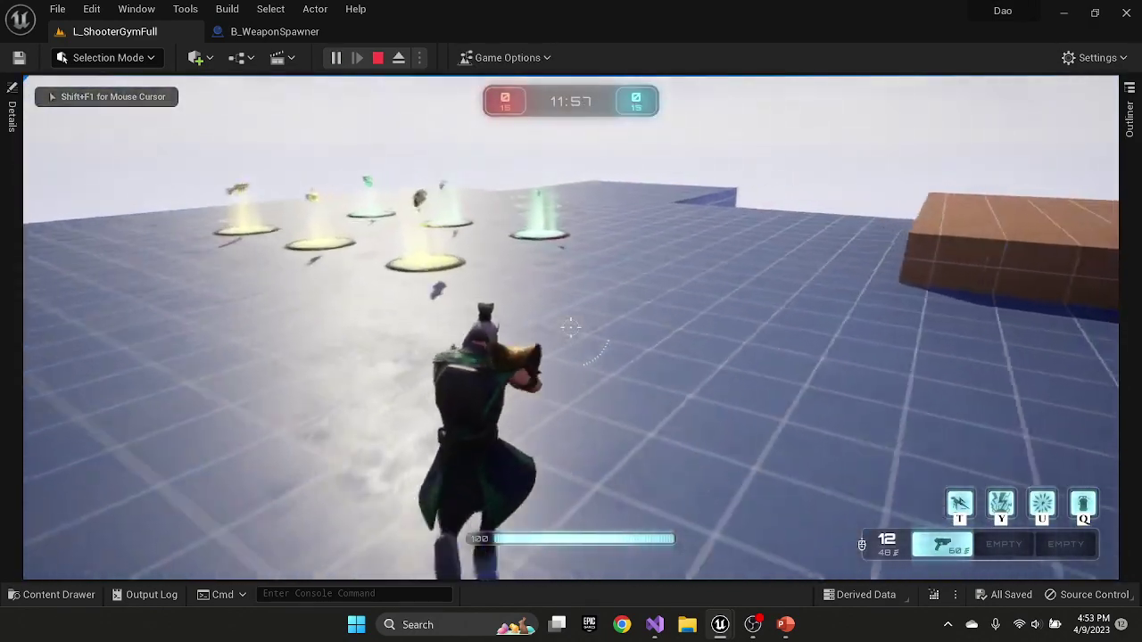
pyautogui.press('w')
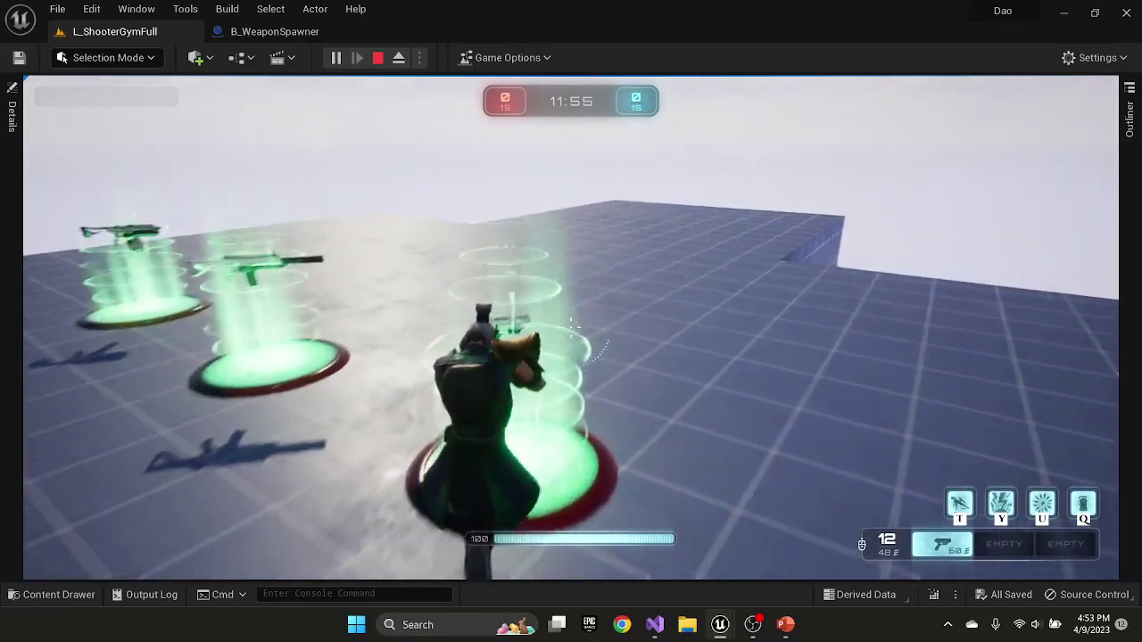
pyautogui.press('s')
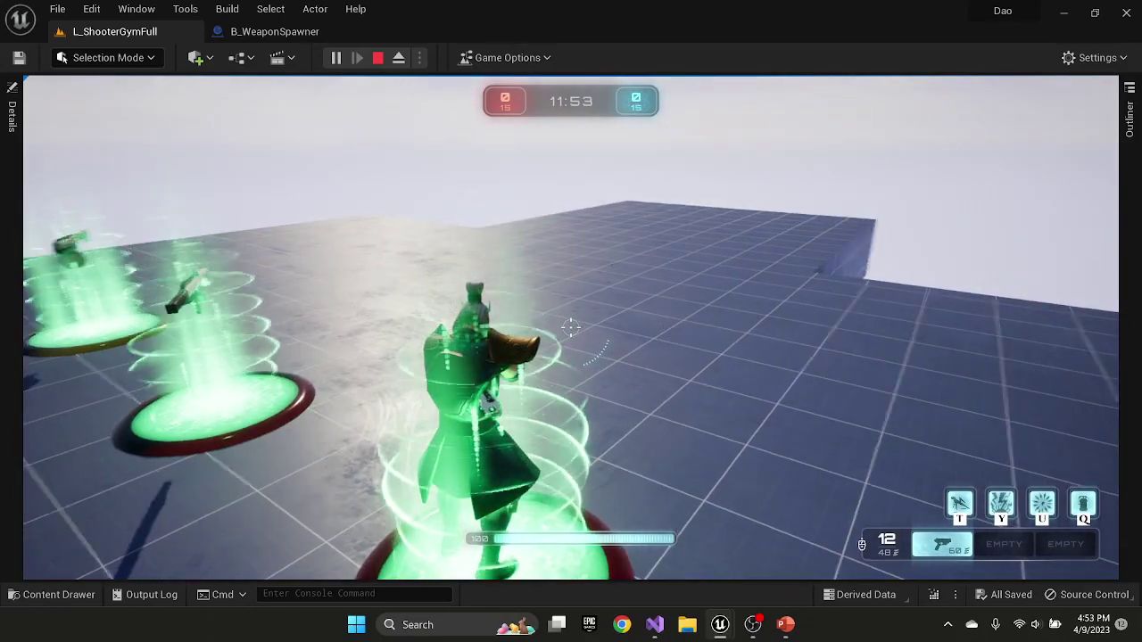
pyautogui.press('w')
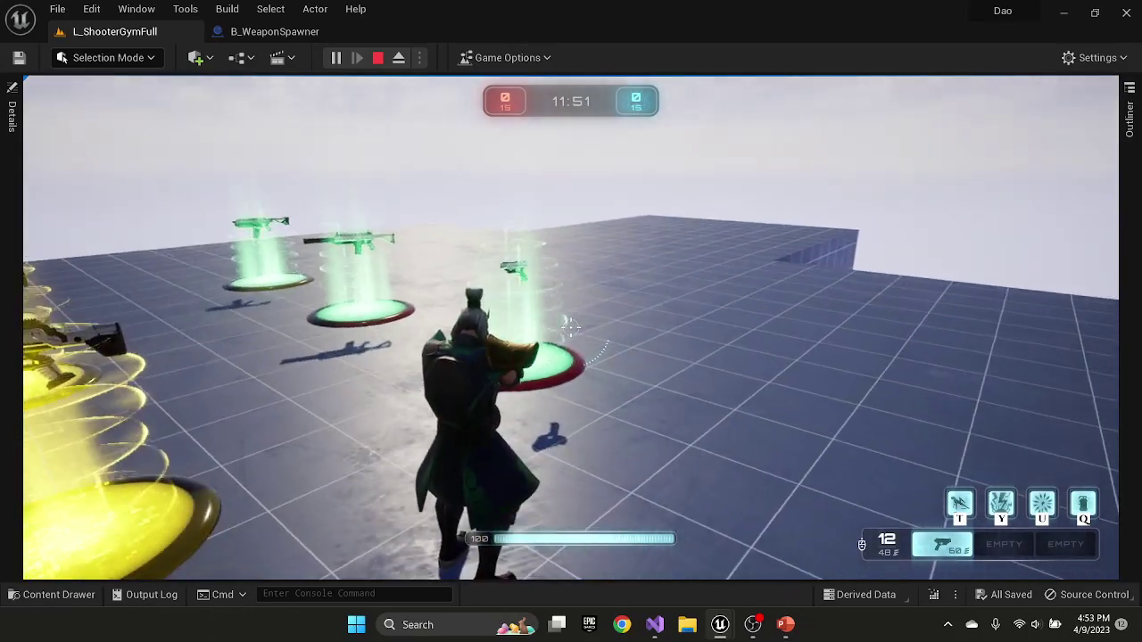
pyautogui.press('w')
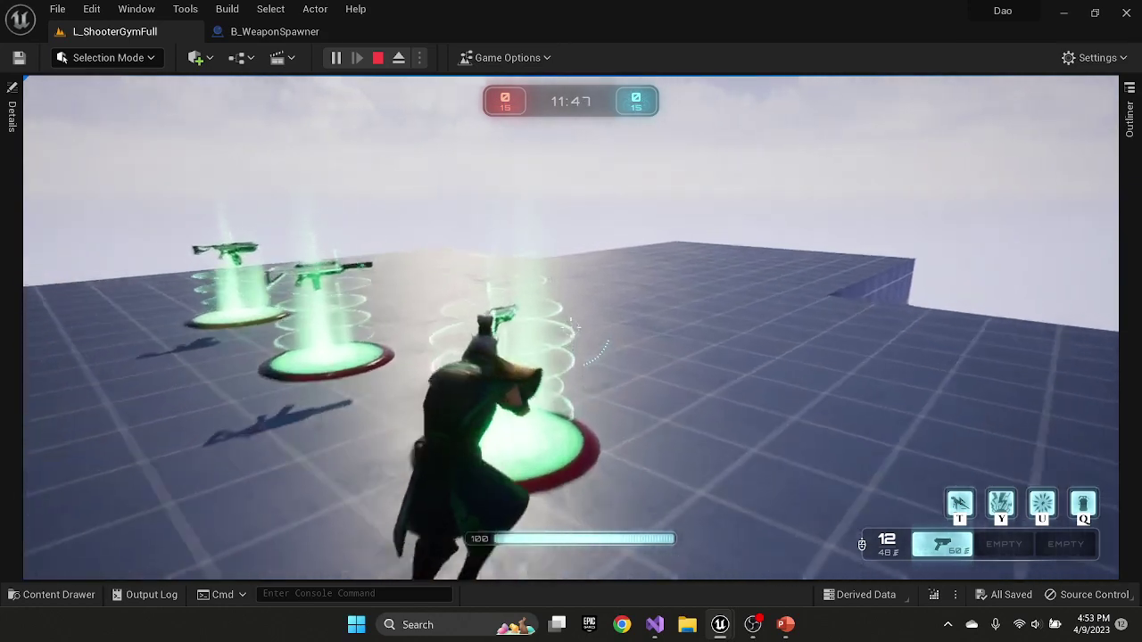
pyautogui.press('s')
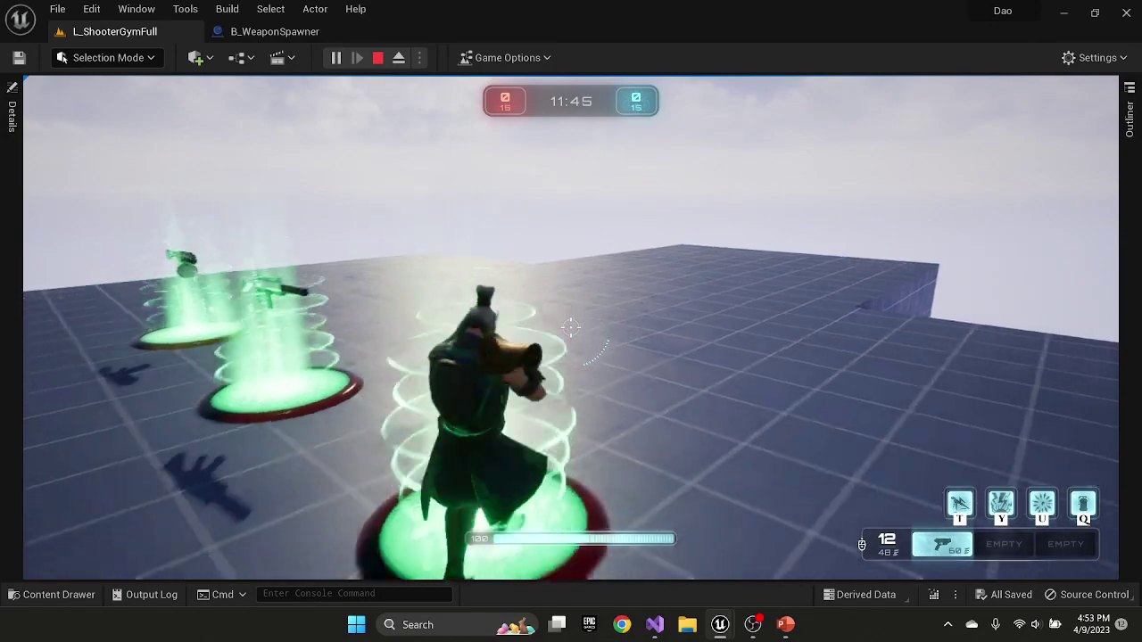
pyautogui.press('w')
pyautogui.press('w')
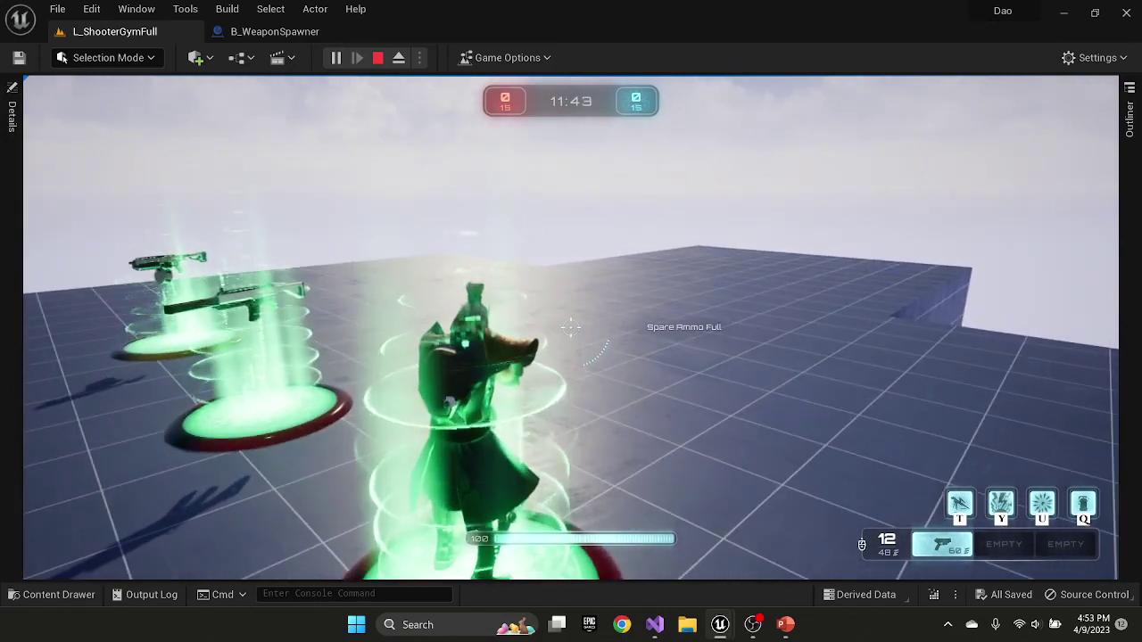
pyautogui.press('s')
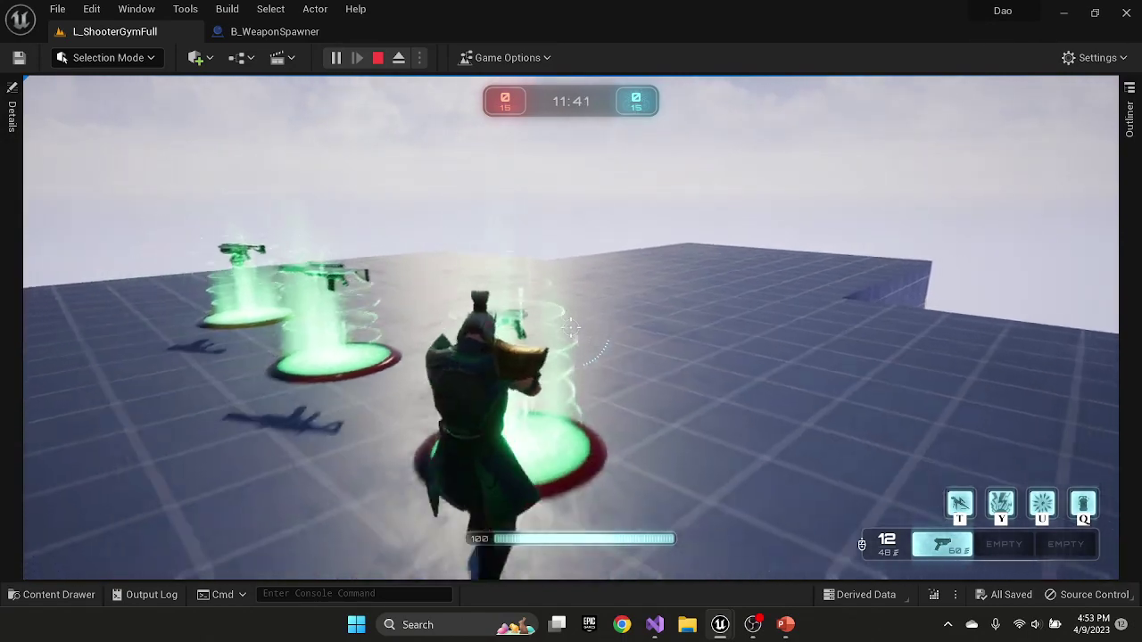
pyautogui.press('w')
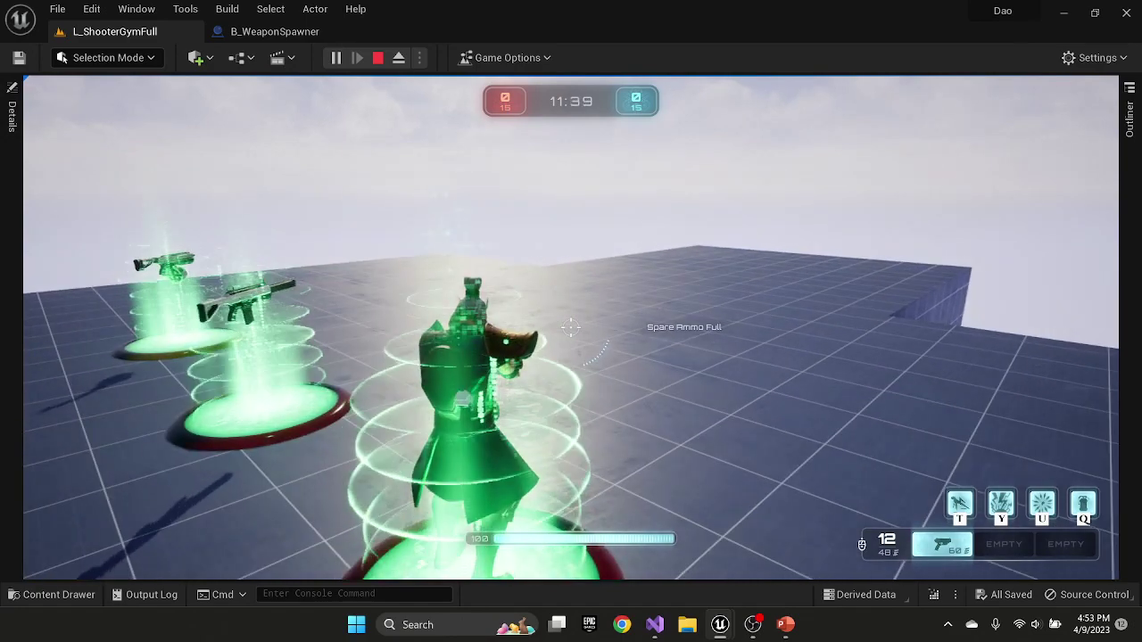
pyautogui.press('s')
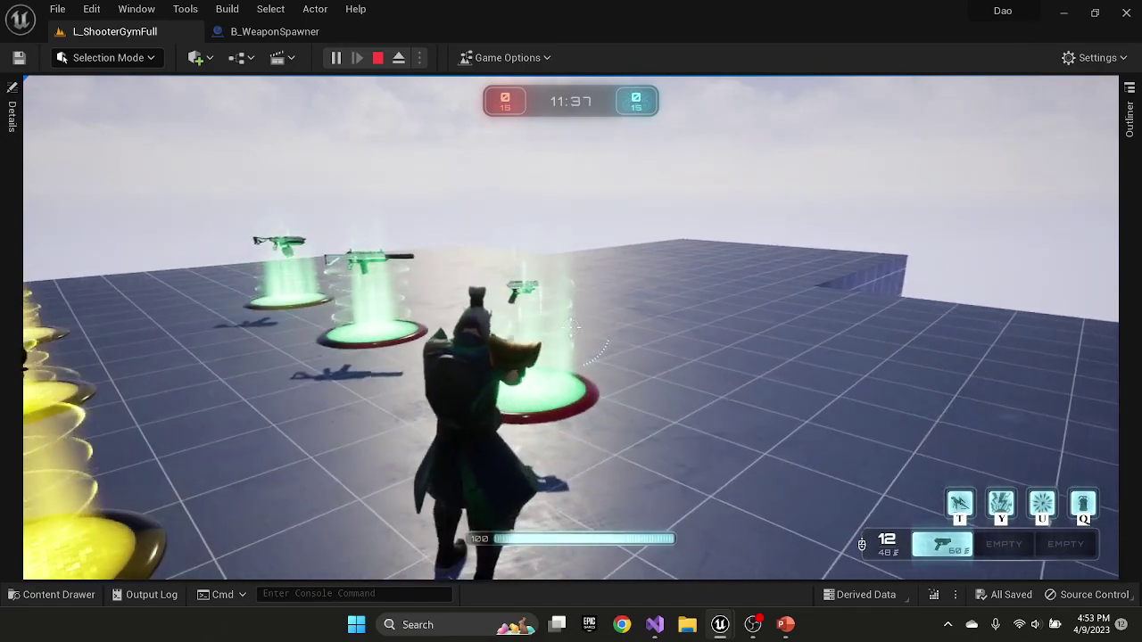
pyautogui.press('w')
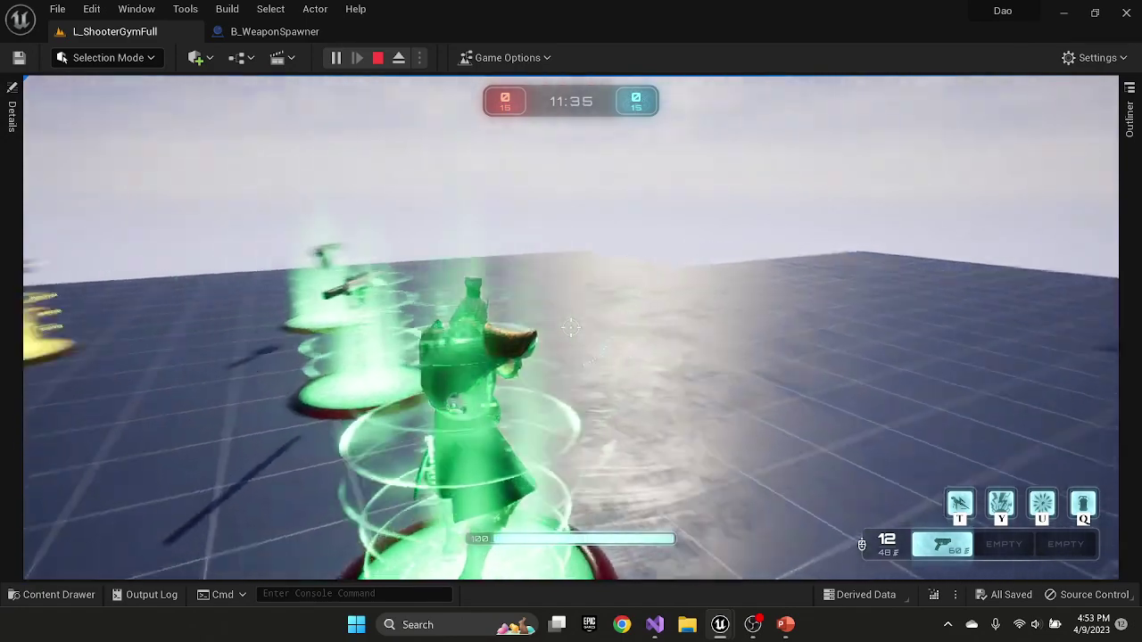
pyautogui.press('s')
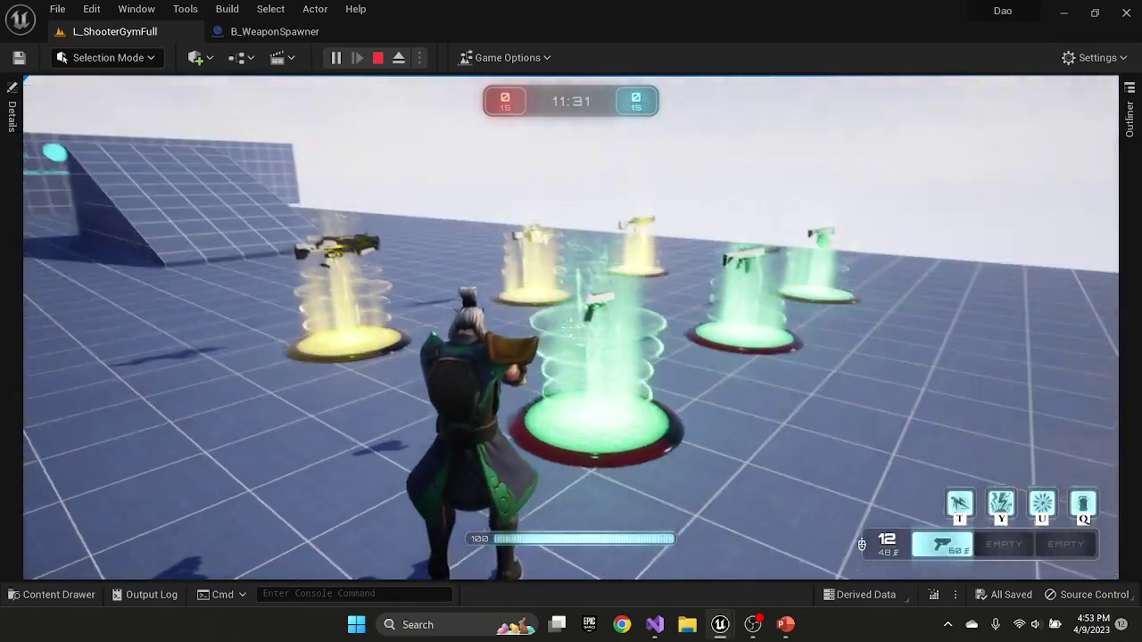
pyautogui.press('Escape')
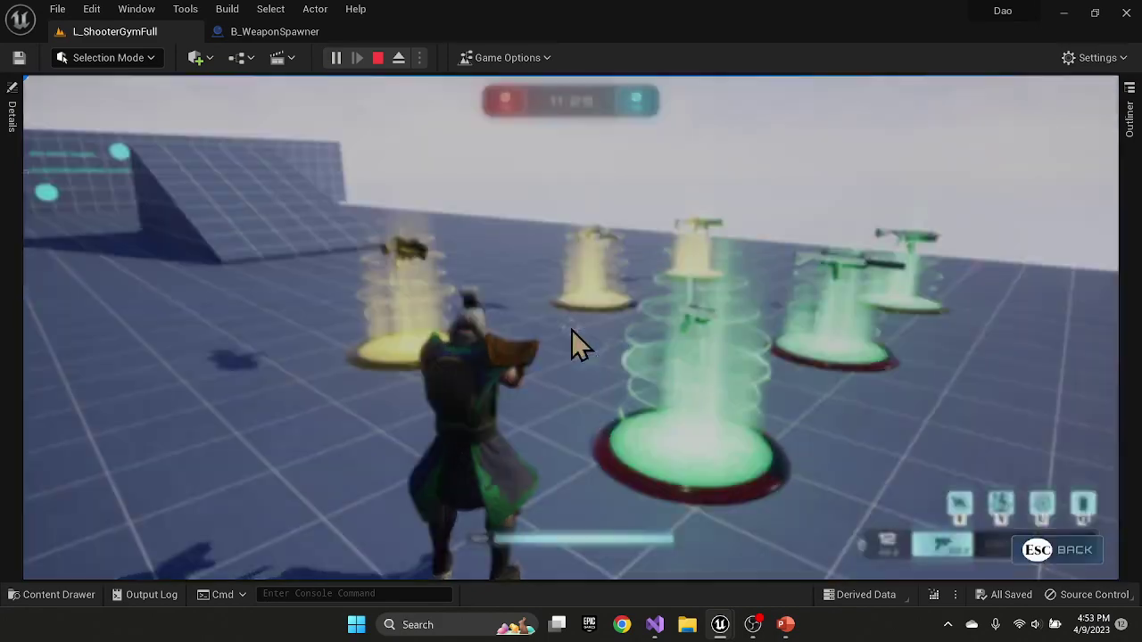
pyautogui.click(564, 360)
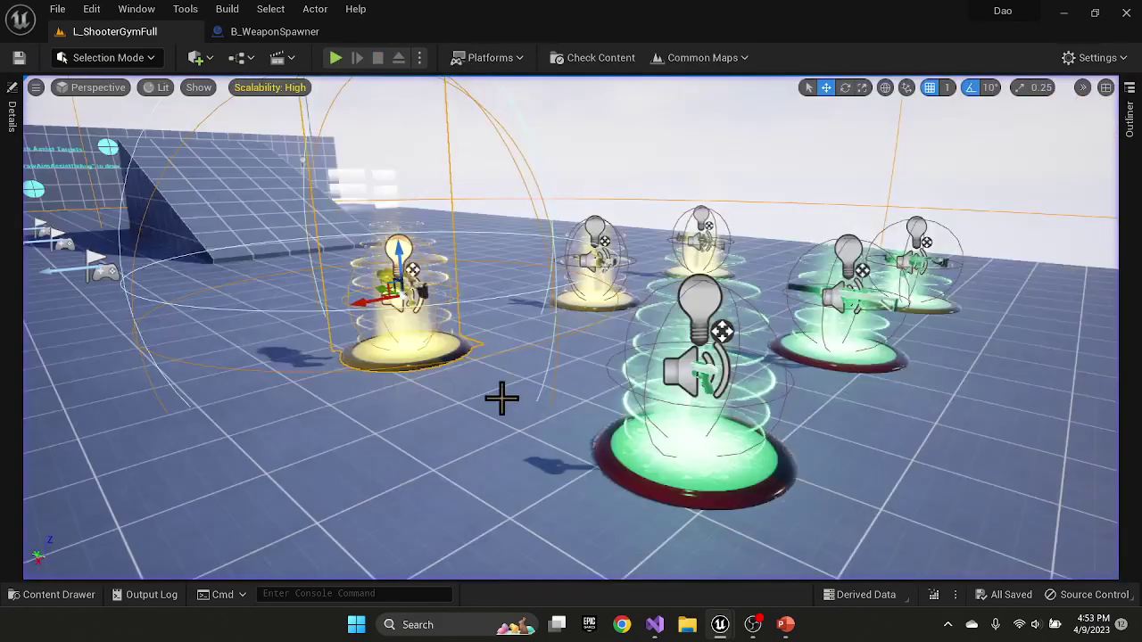
# Review the weapon assets in the ShooterCorePlus M32 folder, including ID_M32, and return to the level viewport
pyautogui.click(54, 595)
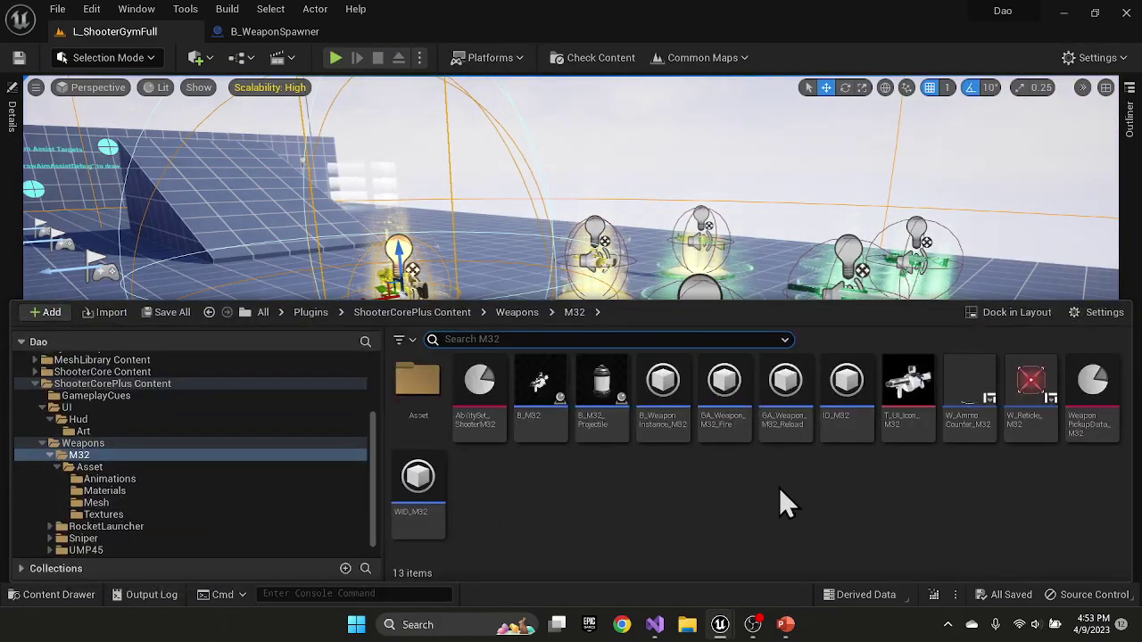
pyautogui.moveTo(859, 435)
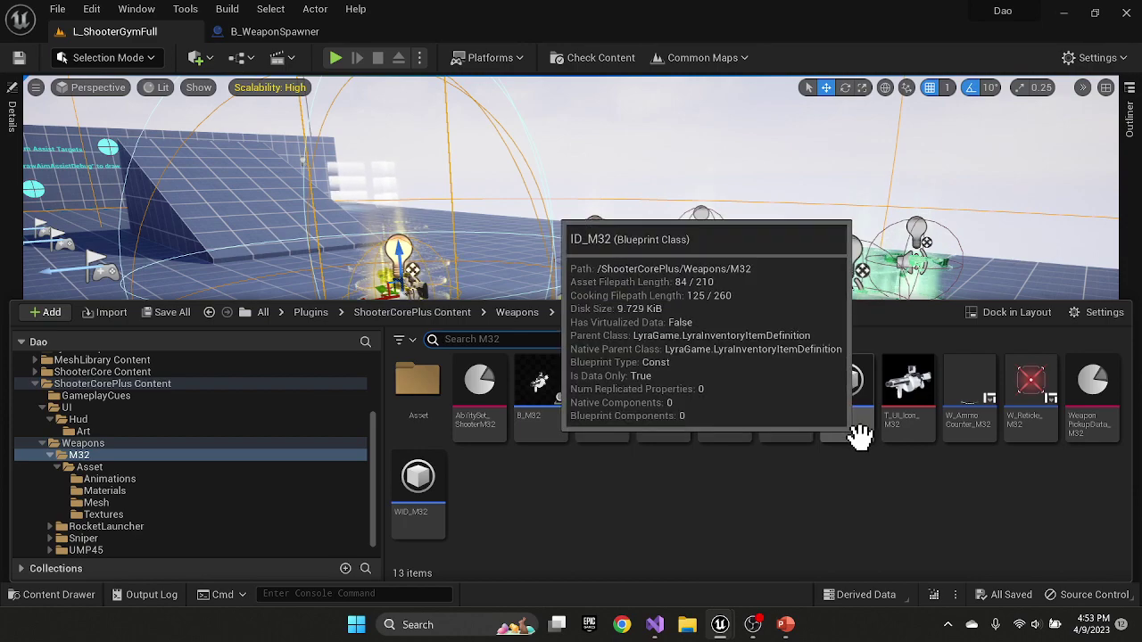
pyautogui.click(548, 257)
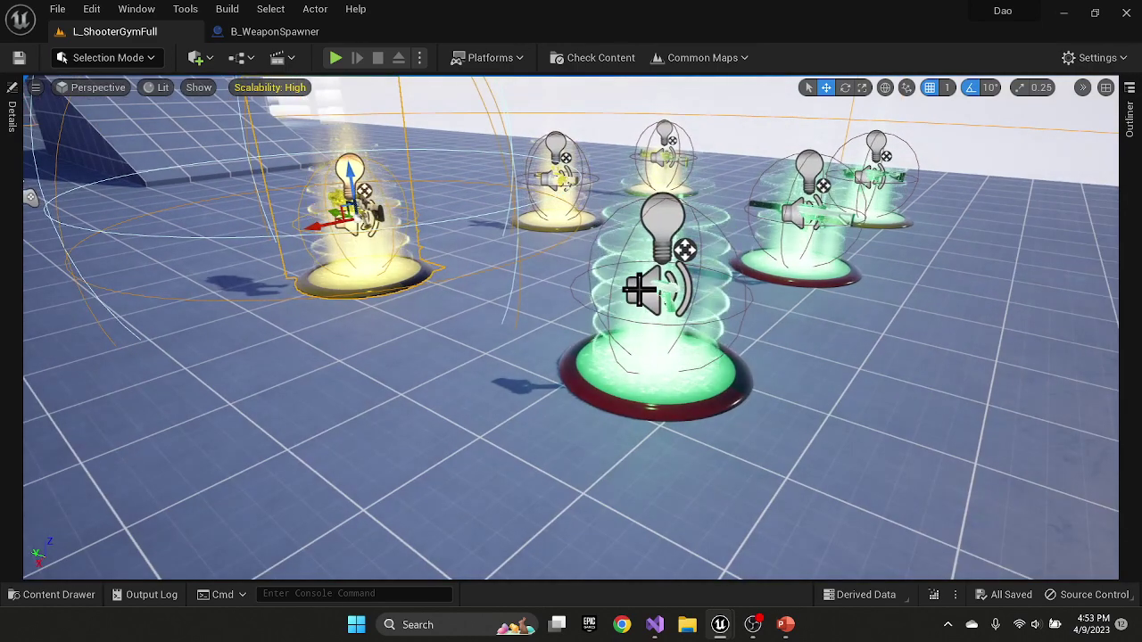
# Open B_WeaponSpawner for editing from the green pistol pad in the level and open its GiveWeapon function graph
pyautogui.rightClick(658, 295)
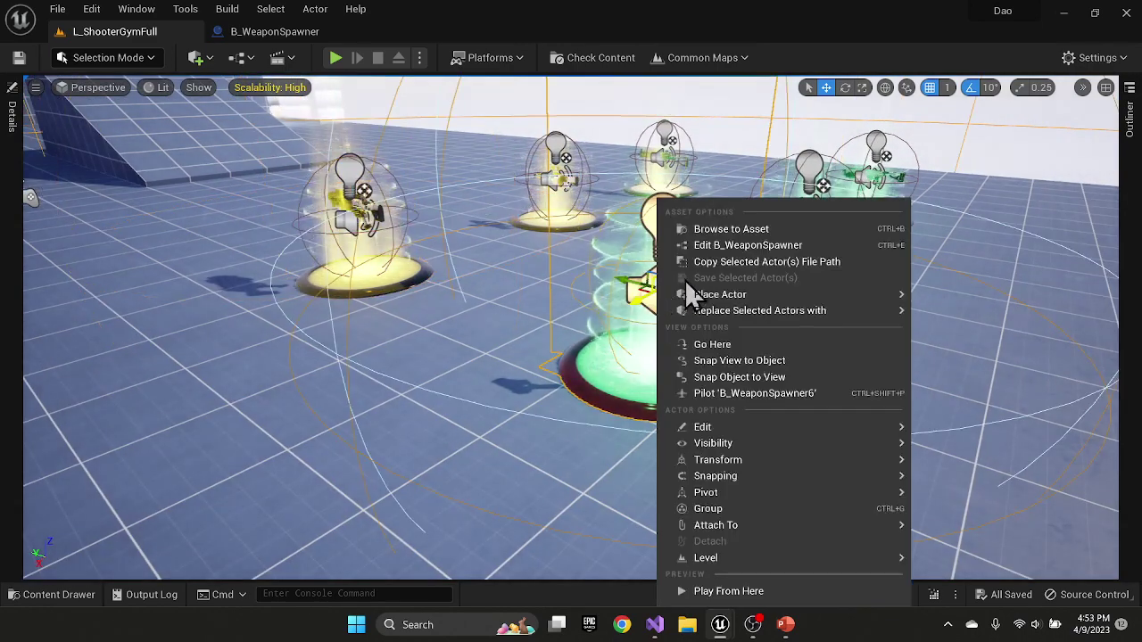
pyautogui.click(746, 246)
pyautogui.scroll(-6, 391, 278)
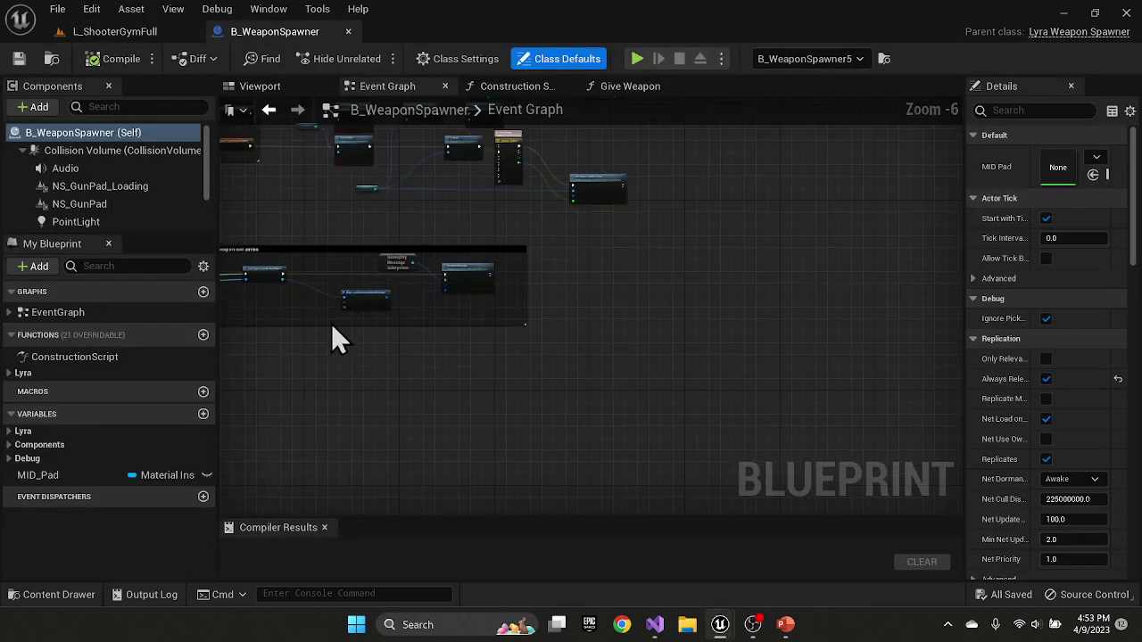
pyautogui.moveTo(331, 326); pyautogui.dragTo(486, 366, button='right')
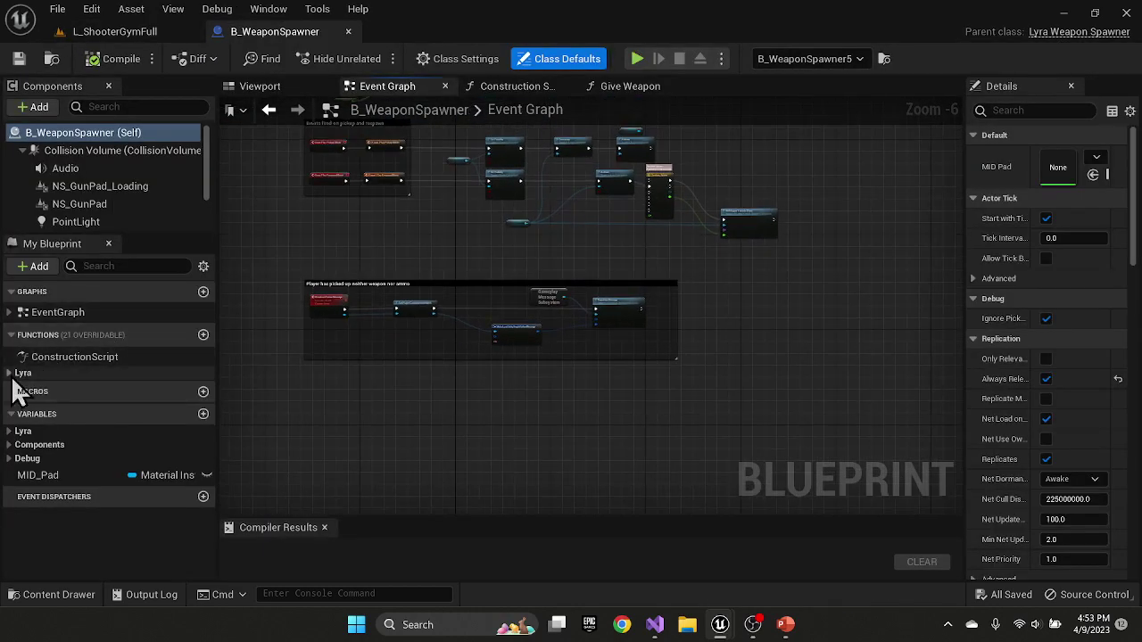
pyautogui.click(10, 373)
pyautogui.click(17, 386)
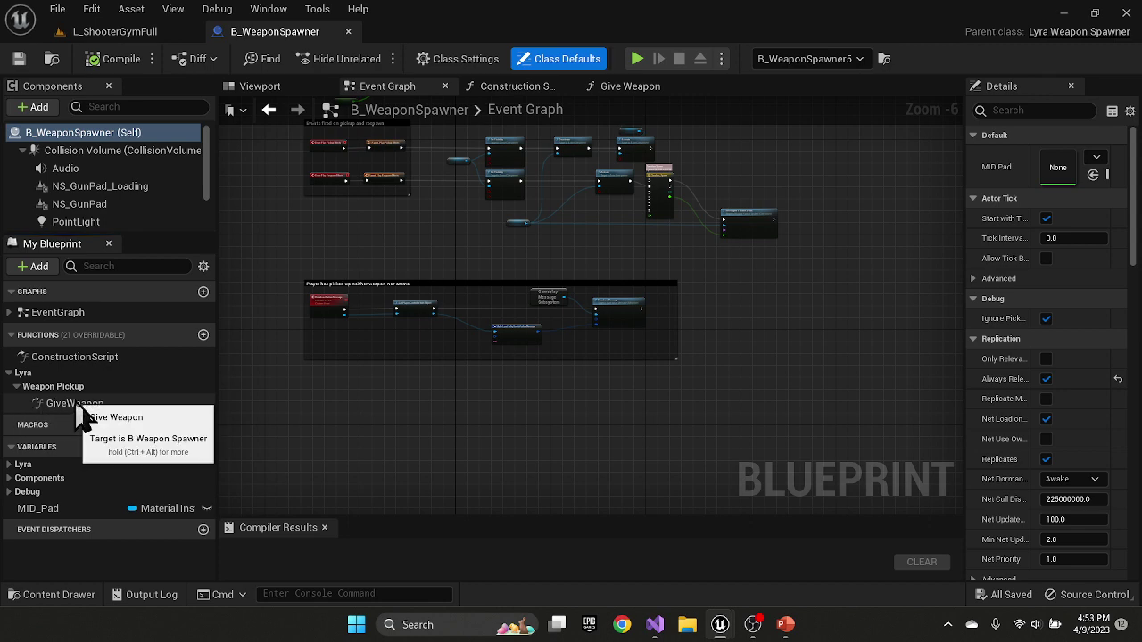
pyautogui.doubleClick(76, 403)
# Examine the start of Give Weapon, from its inputs through the Is Phase Active post-game check to the Branch and Return Node
pyautogui.moveTo(409, 375); pyautogui.dragTo(536, 375, button='right')
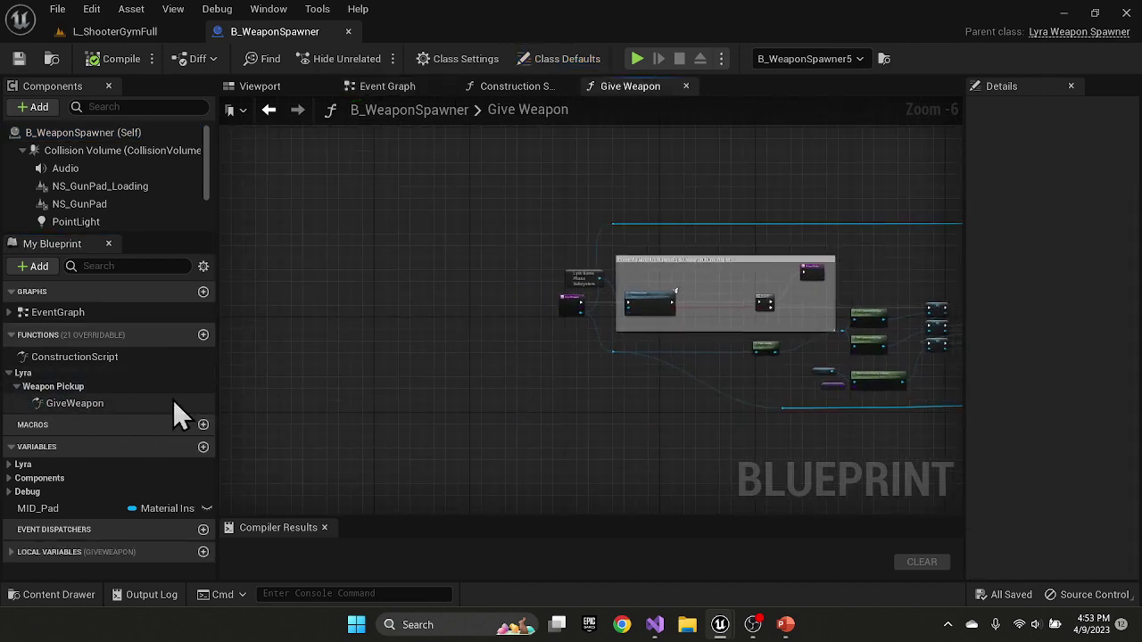
pyautogui.scroll(6, 544, 328)
pyautogui.moveTo(543, 388); pyautogui.dragTo(372, 389, button='right')
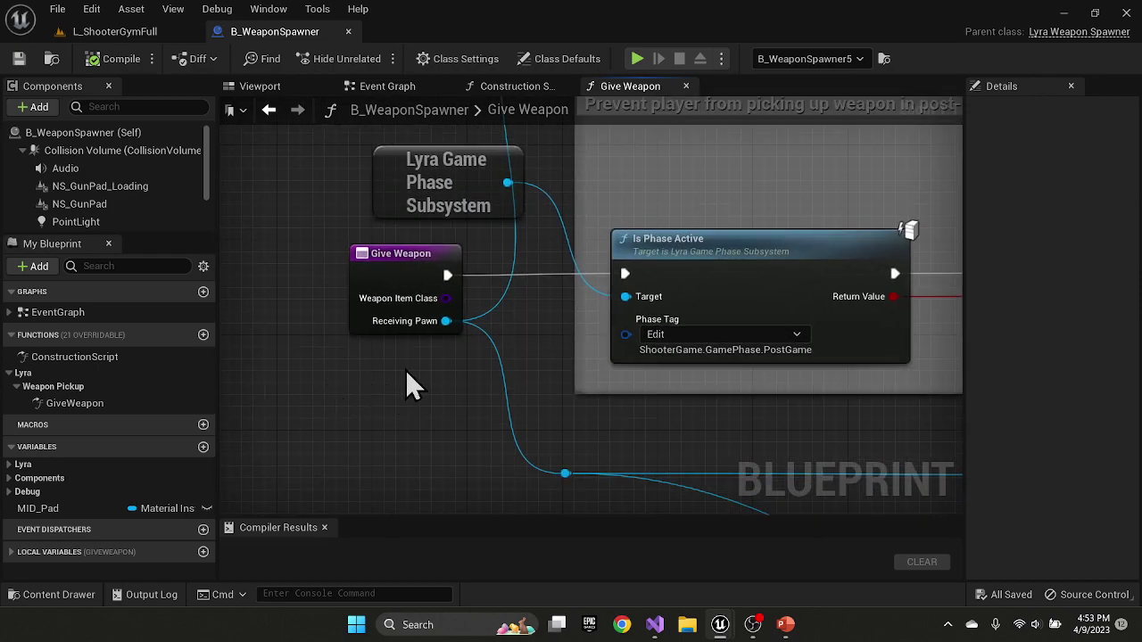
pyautogui.moveTo(411, 328); pyautogui.dragTo(337, 369, button='right')
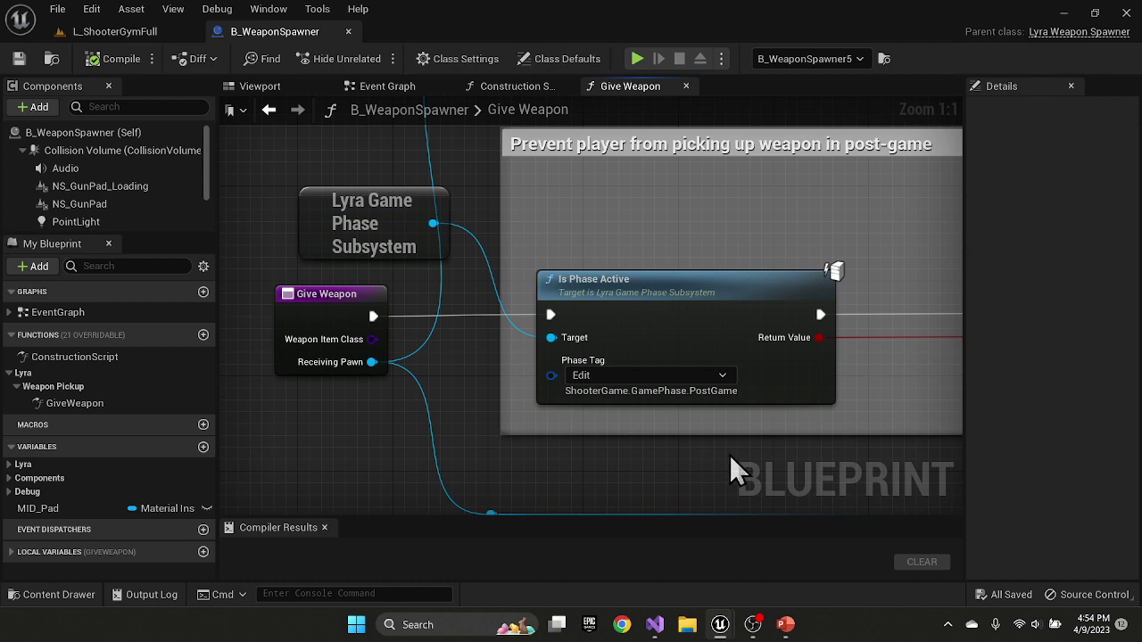
pyautogui.moveTo(731, 457); pyautogui.dragTo(621, 432, button='right')
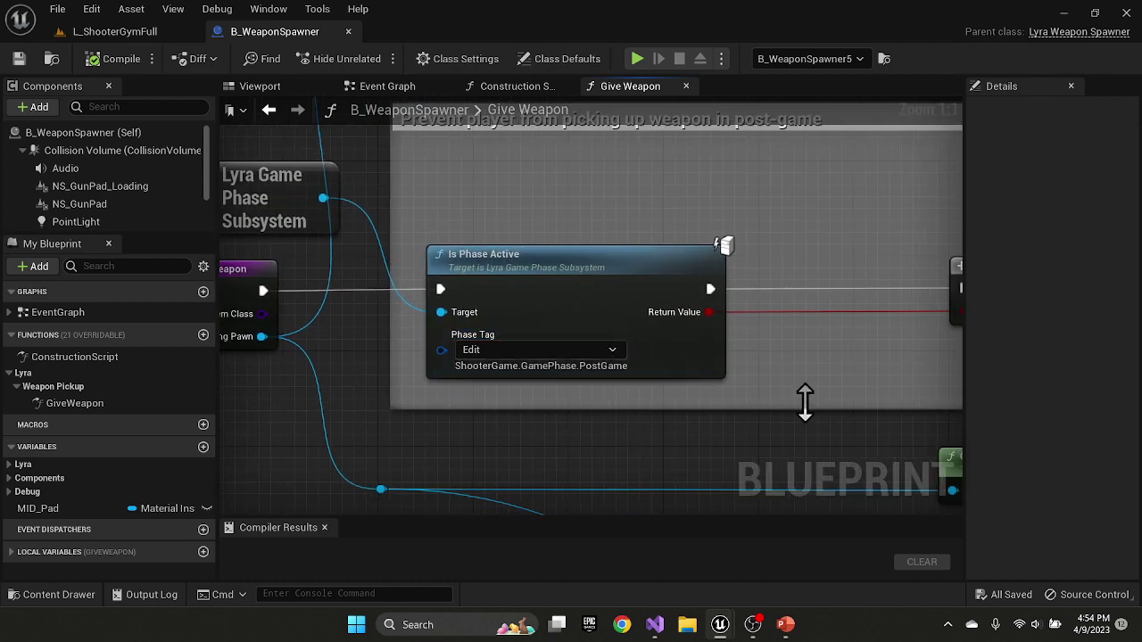
pyautogui.moveTo(803, 399); pyautogui.dragTo(674, 406, button='right')
pyautogui.moveTo(779, 398); pyautogui.dragTo(527, 369, button='right')
pyautogui.scroll(-1, 658, 365)
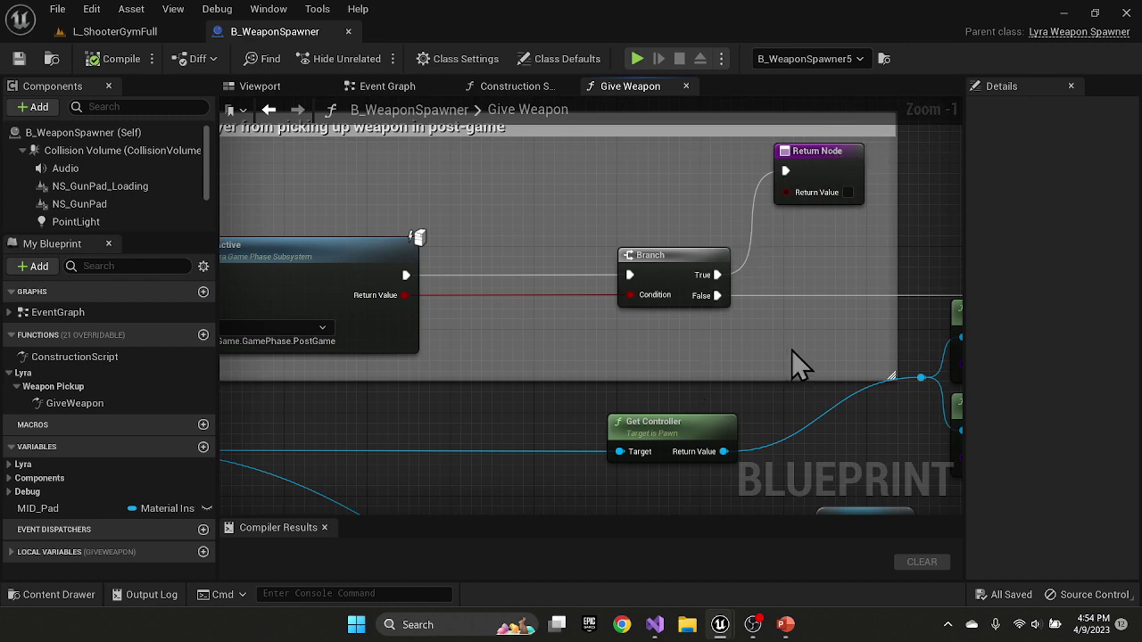
# Trace how Get Controller feeds the two Get Component by Class nodes that set Quick Bar and Inventory Manager
pyautogui.moveTo(774, 345); pyautogui.dragTo(457, 313, button='right')
pyautogui.scroll(-3, 558, 320)
pyautogui.scroll(1, 445, 321)
pyautogui.scroll(1, 451, 337)
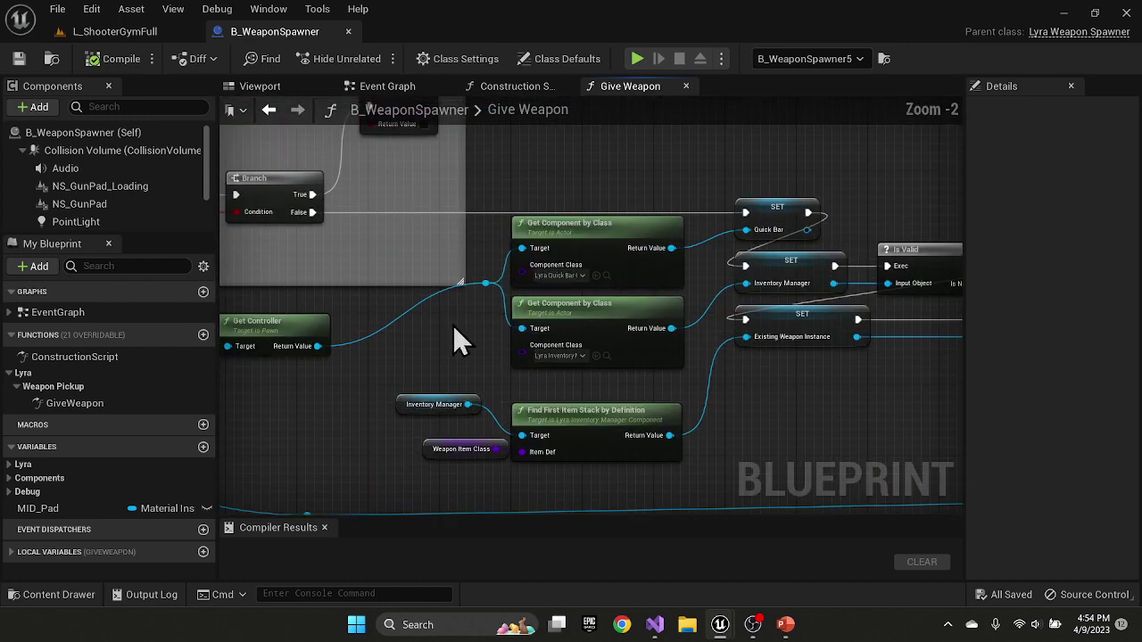
pyautogui.moveTo(441, 337); pyautogui.dragTo(505, 345, button='right')
pyautogui.scroll(2, 563, 336)
pyautogui.moveTo(717, 312); pyautogui.dragTo(457, 377, button='right')
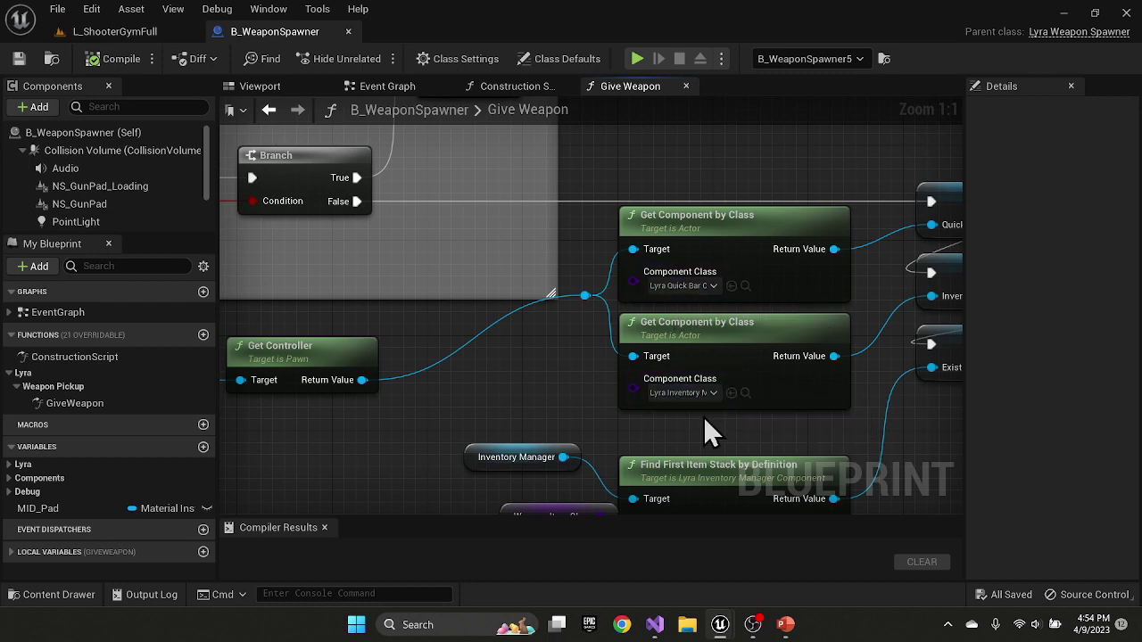
pyautogui.moveTo(698, 426); pyautogui.dragTo(492, 401, button='right')
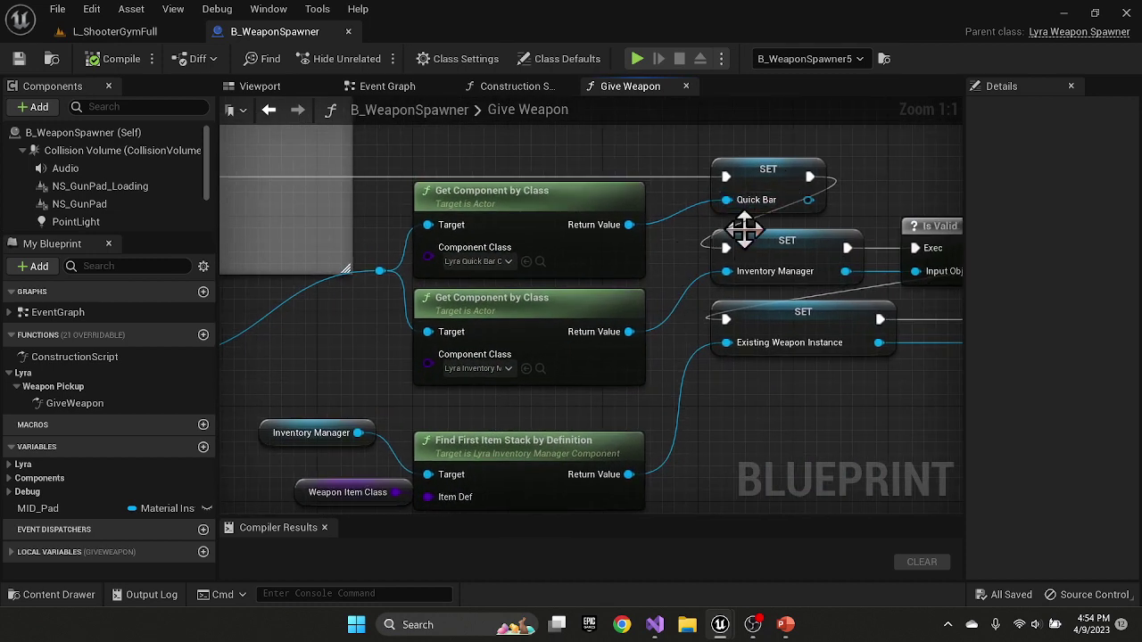
pyautogui.moveTo(816, 414); pyautogui.dragTo(651, 411, button='right')
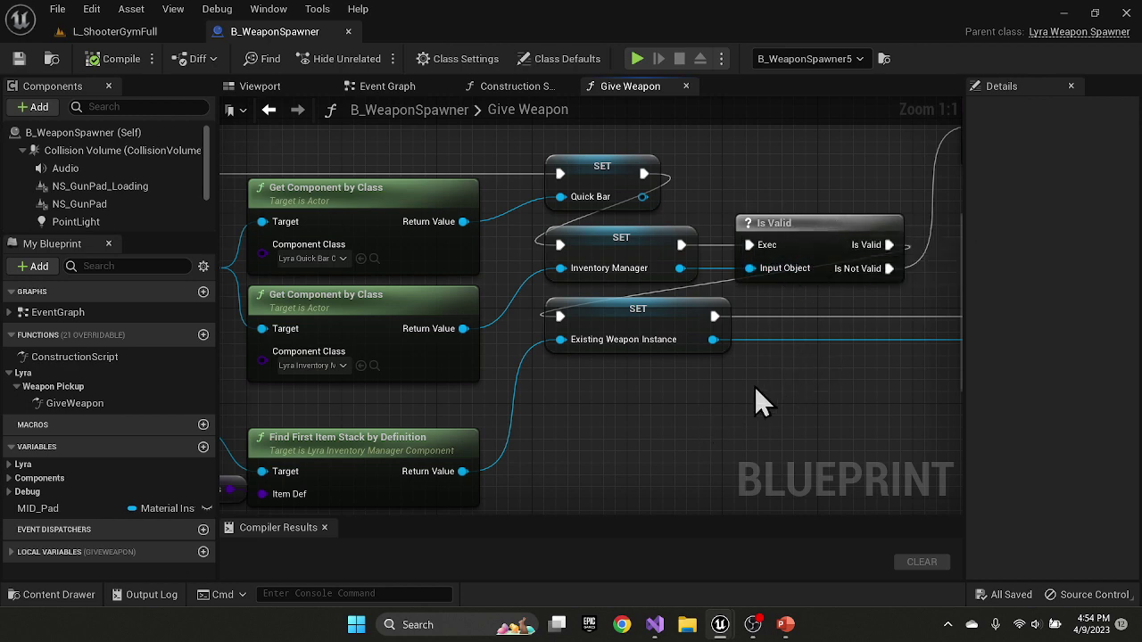
# Examine how Find First Item Stack by Definition uses Inventory Manager and Weapon Item Class to set Existing Weapon Instance
pyautogui.moveTo(755, 386); pyautogui.dragTo(693, 306, button='right')
pyautogui.moveTo(523, 468); pyautogui.dragTo(770, 334, button='right')
pyautogui.moveTo(569, 415); pyautogui.dragTo(749, 371, button='right')
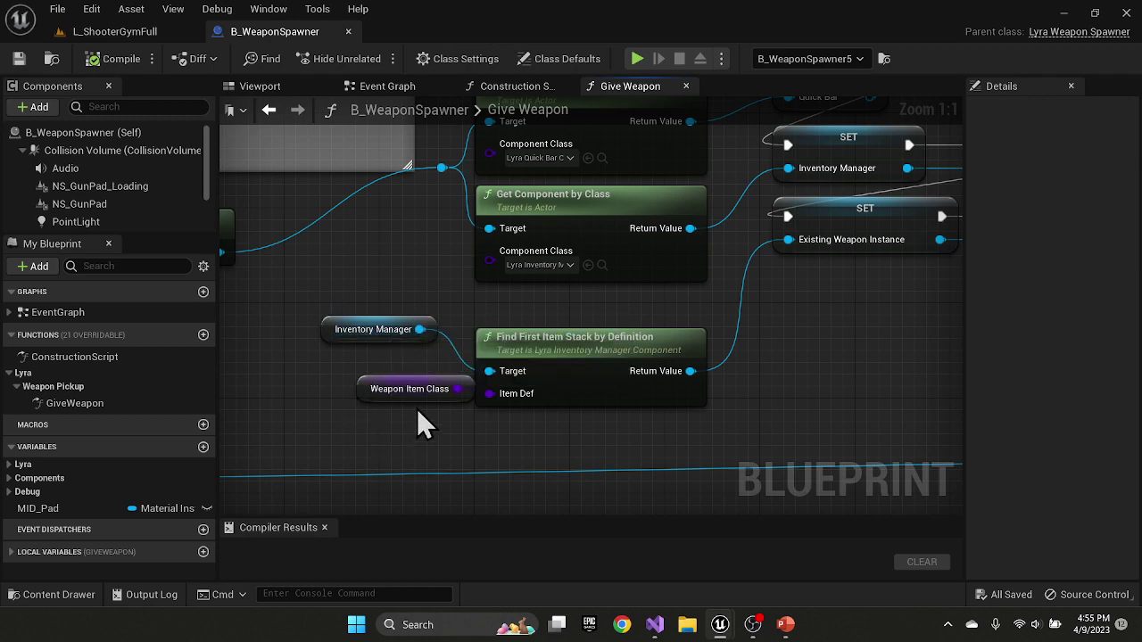
pyautogui.moveTo(745, 413); pyautogui.dragTo(580, 386, button='right')
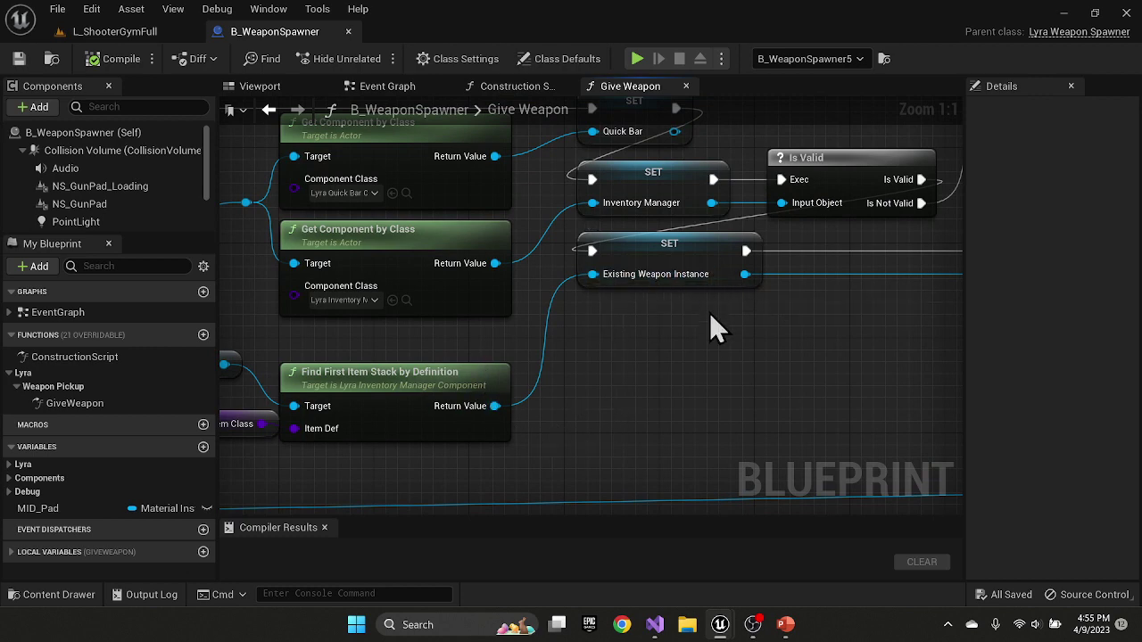
pyautogui.scroll(-3, 711, 309)
pyautogui.moveTo(711, 309); pyautogui.dragTo(550, 314, button='right')
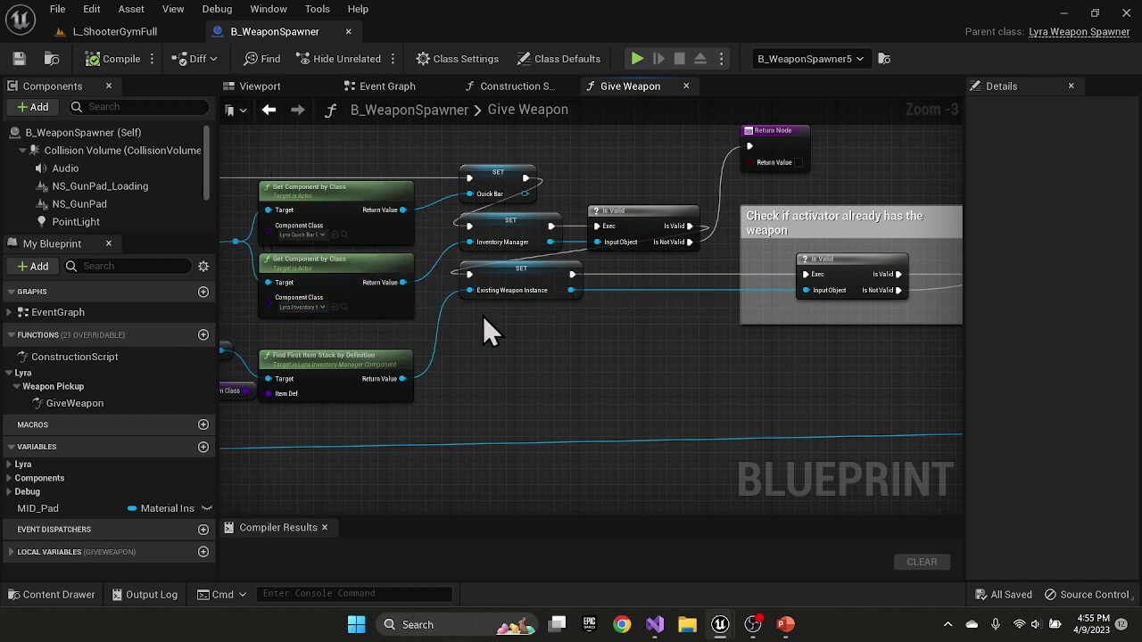
# Inspect the check for whether the activator already has the weapon and the Give Ammo for Duplicated Weapons Branch
pyautogui.moveTo(802, 351); pyautogui.dragTo(460, 354, button='right')
pyautogui.scroll(3, 464, 317)
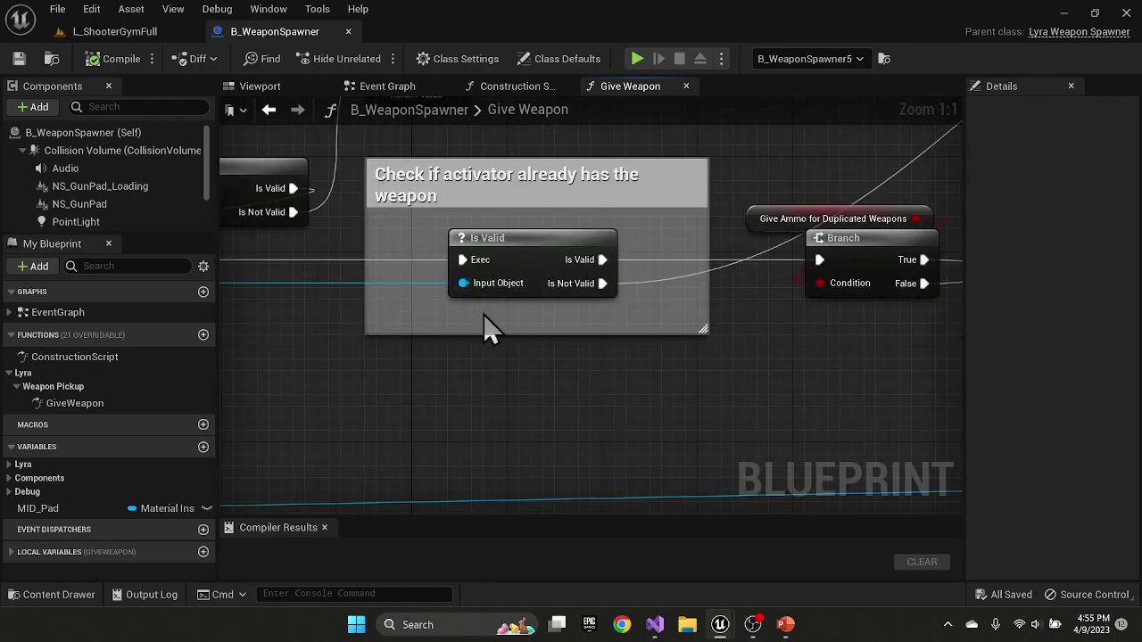
pyautogui.scroll(-2, 483, 319)
pyautogui.moveTo(658, 352); pyautogui.dragTo(556, 370, button='right')
pyautogui.scroll(1, 556, 370)
pyautogui.scroll(1, 553, 268)
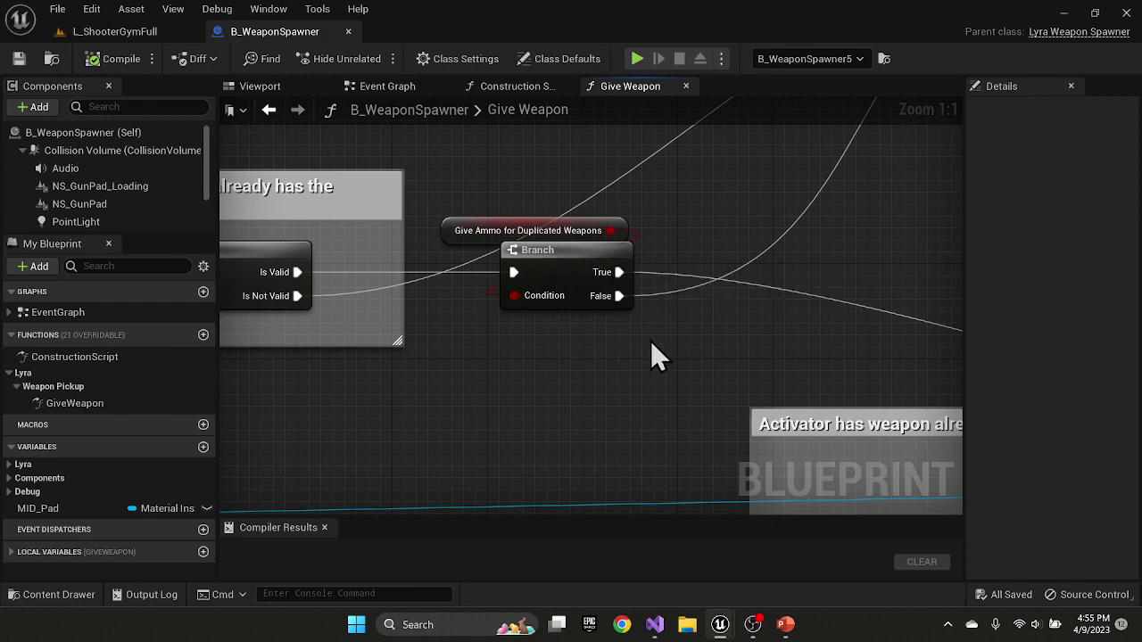
# Examine the spare ammo section, from Make Gameplay Cue Parameters to the subtraction of the SpareAmmo stack count from the default stat
pyautogui.moveTo(651, 334); pyautogui.dragTo(556, 298, button='right')
pyautogui.scroll(-4, 625, 334)
pyautogui.moveTo(689, 394); pyautogui.dragTo(512, 251, button='right')
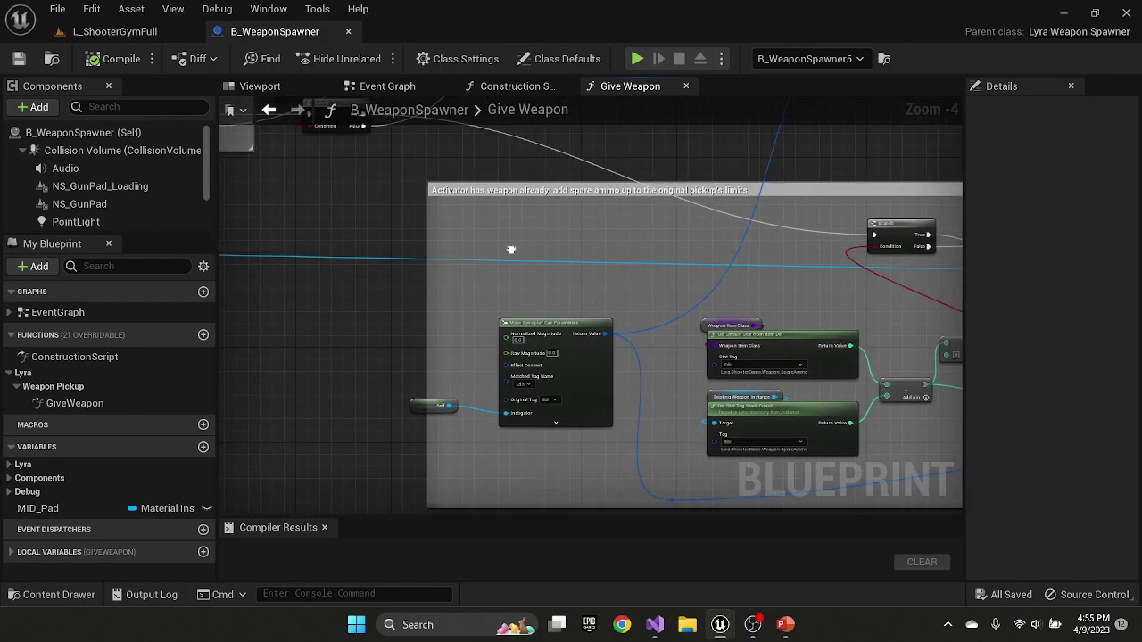
pyautogui.scroll(-1, 650, 342)
pyautogui.scroll(5, 661, 372)
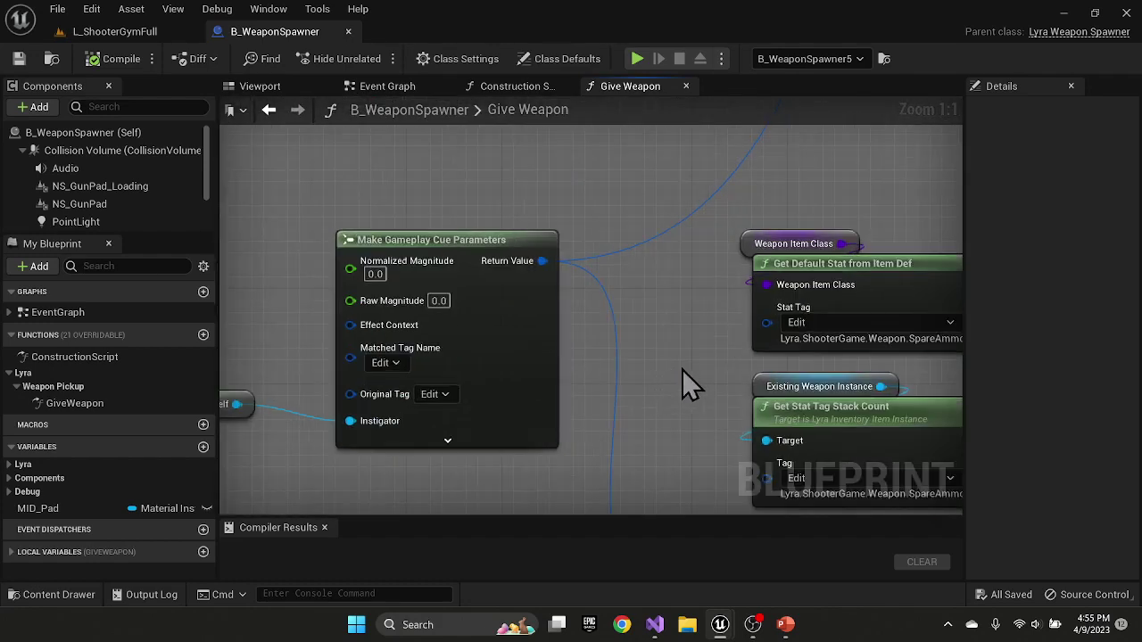
pyautogui.moveTo(669, 356); pyautogui.dragTo(421, 299, button='right')
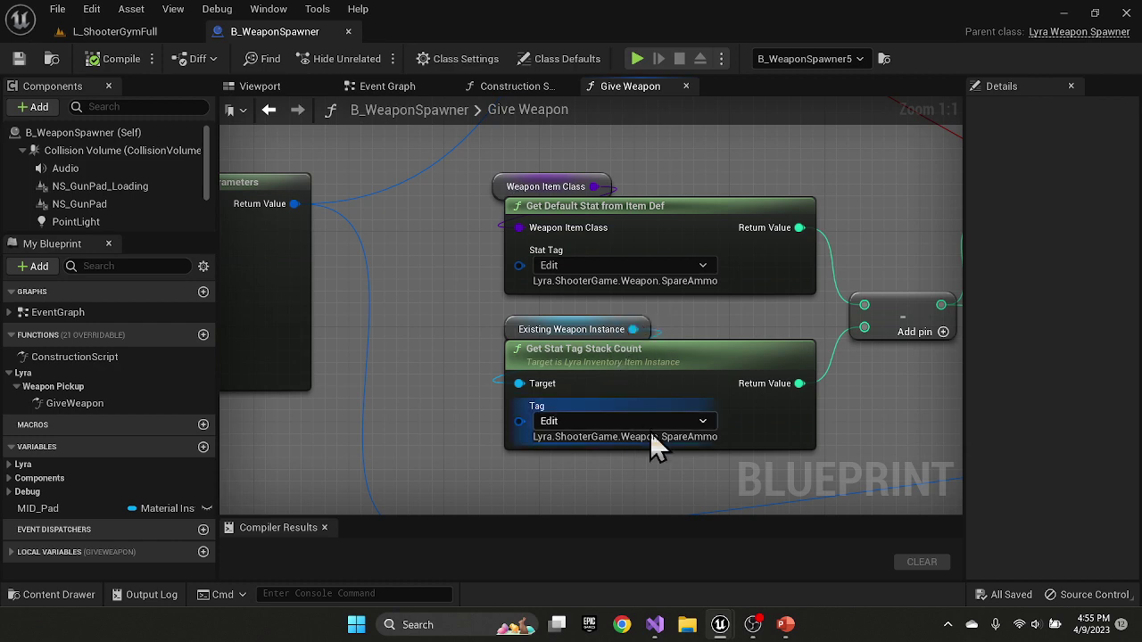
pyautogui.moveTo(841, 219); pyautogui.dragTo(630, 203, button='right')
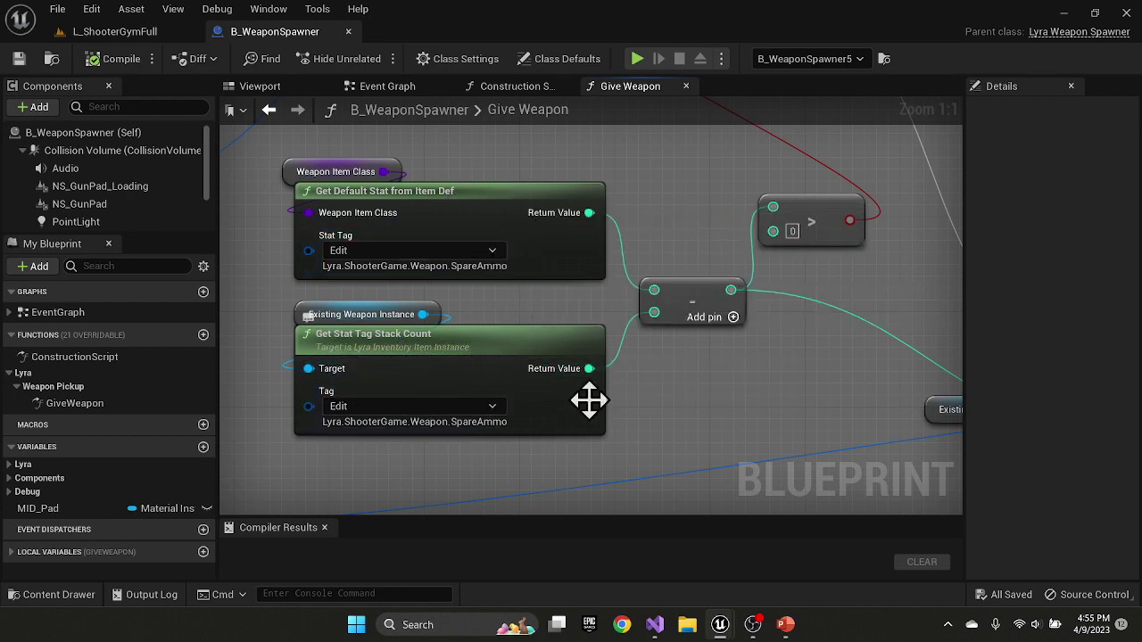
pyautogui.moveTo(405, 461); pyautogui.dragTo(539, 428, button='right')
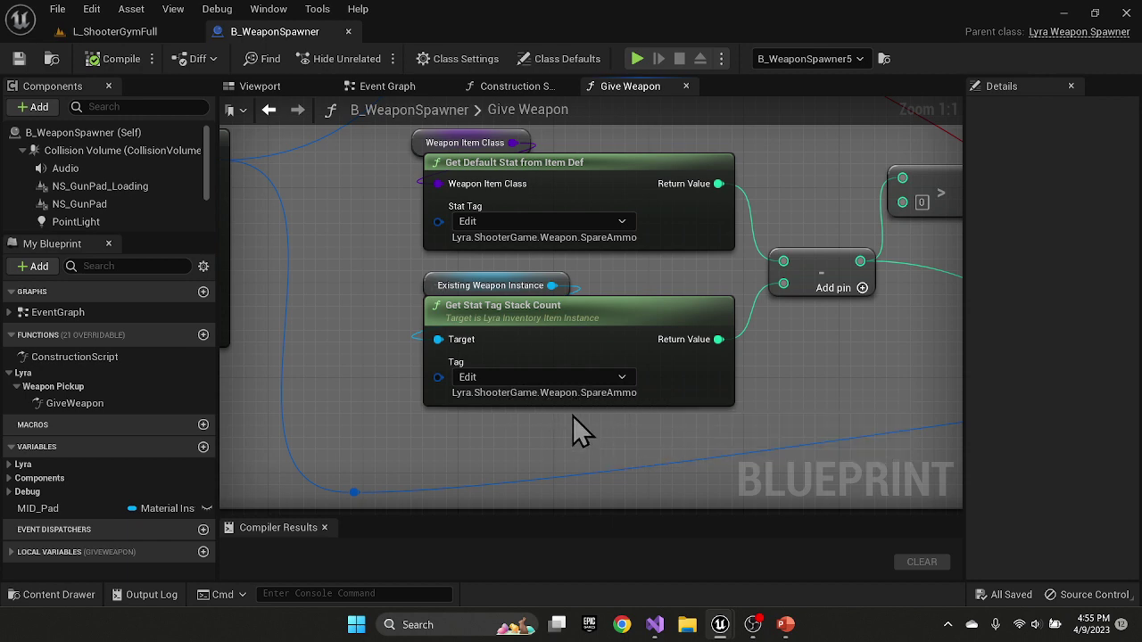
pyautogui.moveTo(809, 397); pyautogui.dragTo(571, 388, button='right')
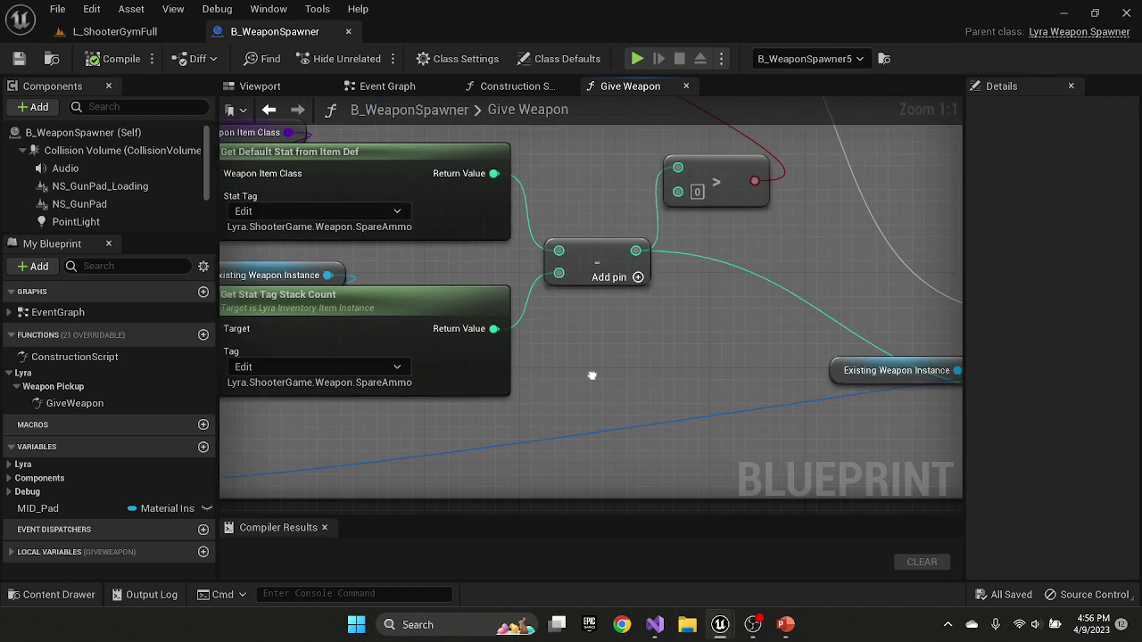
# Follow the spare ammo path through Add Stat Tag Stack to the Execute GameplayCue On Actor node for the weapon pickup cue
pyautogui.scroll(-3, 640, 370)
pyautogui.moveTo(802, 414); pyautogui.dragTo(524, 403, button='right')
pyautogui.scroll(3, 598, 353)
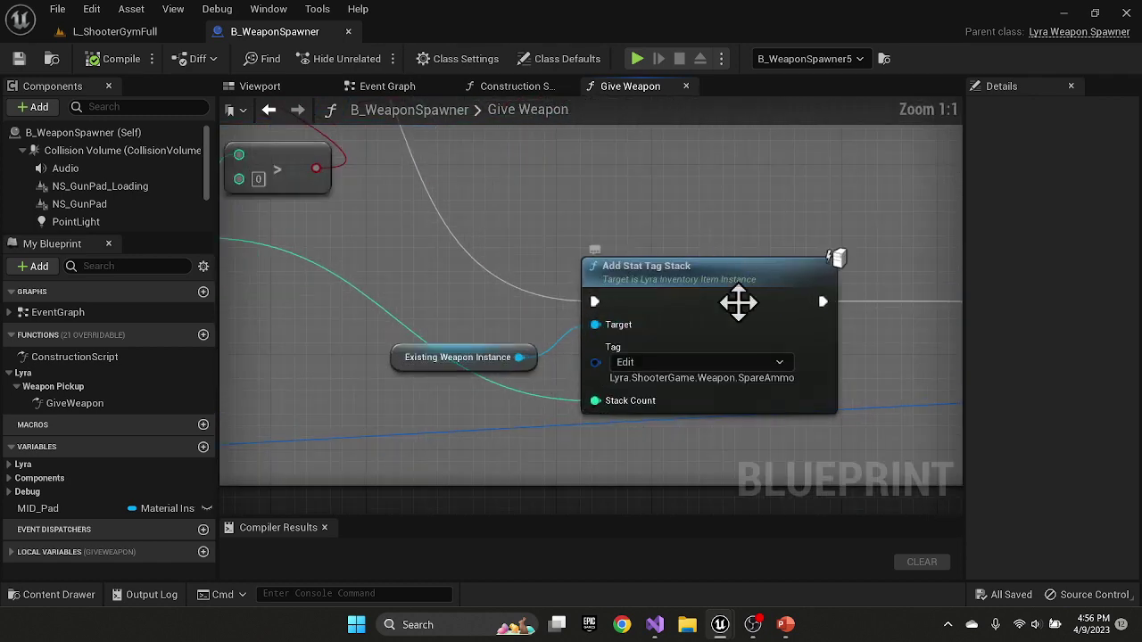
pyautogui.moveTo(848, 451); pyautogui.dragTo(563, 388, button='right')
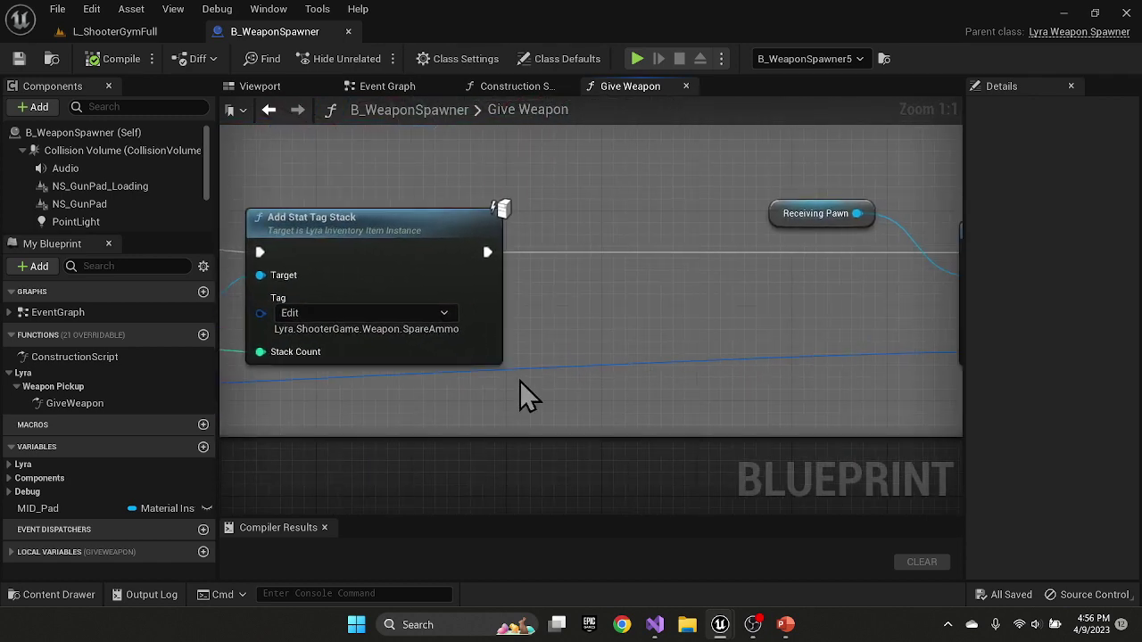
pyautogui.scroll(-3, 594, 375)
pyautogui.moveTo(751, 387); pyautogui.dragTo(489, 381, button='right')
pyautogui.scroll(3, 596, 369)
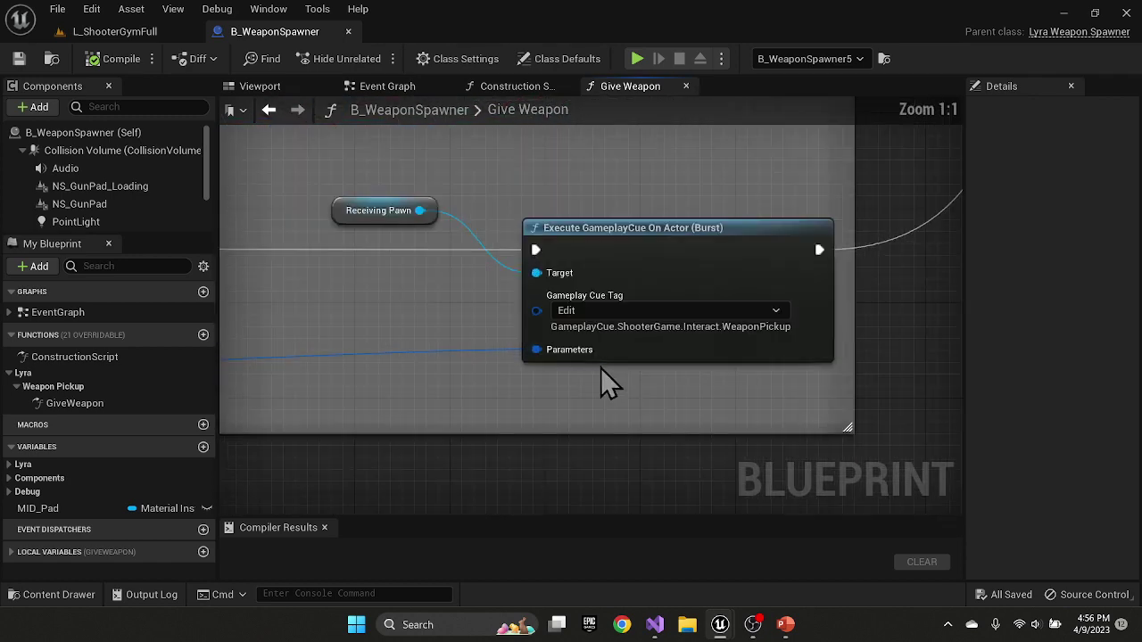
# Review the spare ammo section's exit to the final Return Node and its False branch into Broadcast Failure Message
pyautogui.scroll(-3, 873, 333)
pyautogui.scroll(-3, 877, 321)
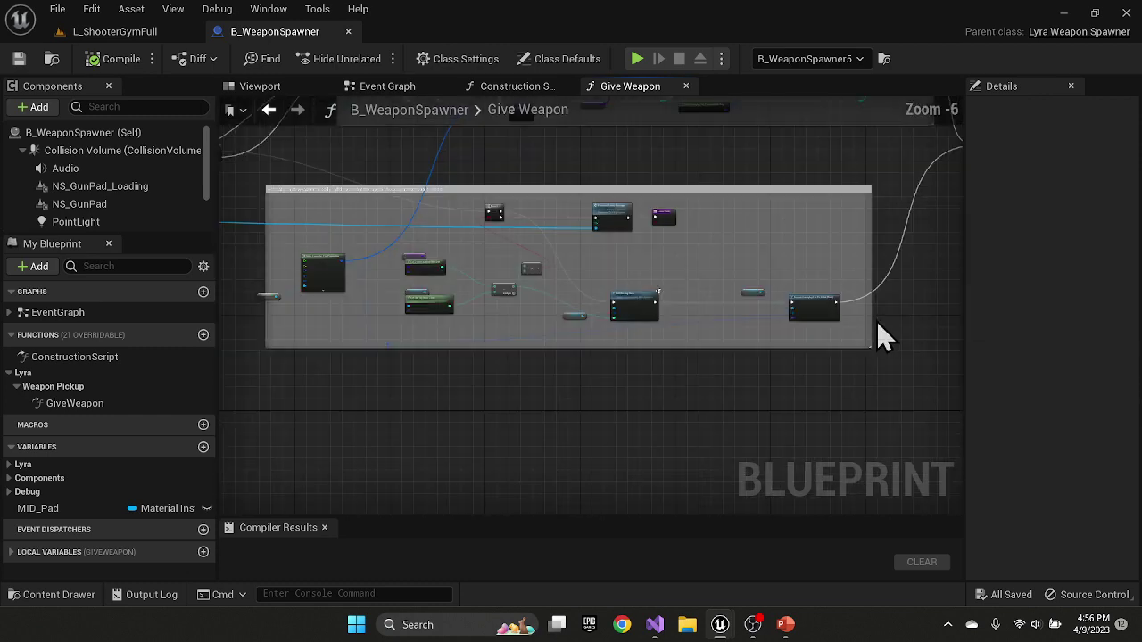
pyautogui.moveTo(877, 321); pyautogui.dragTo(784, 369, button='right')
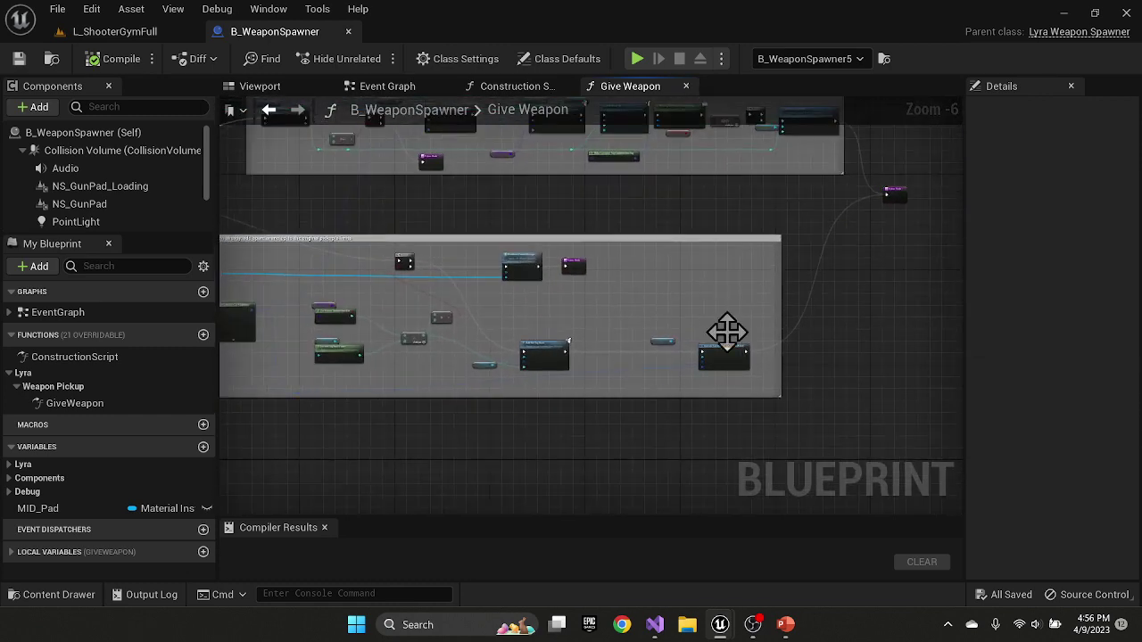
pyautogui.scroll(4, 515, 308)
pyautogui.moveTo(514, 312); pyautogui.dragTo(618, 329, button='right')
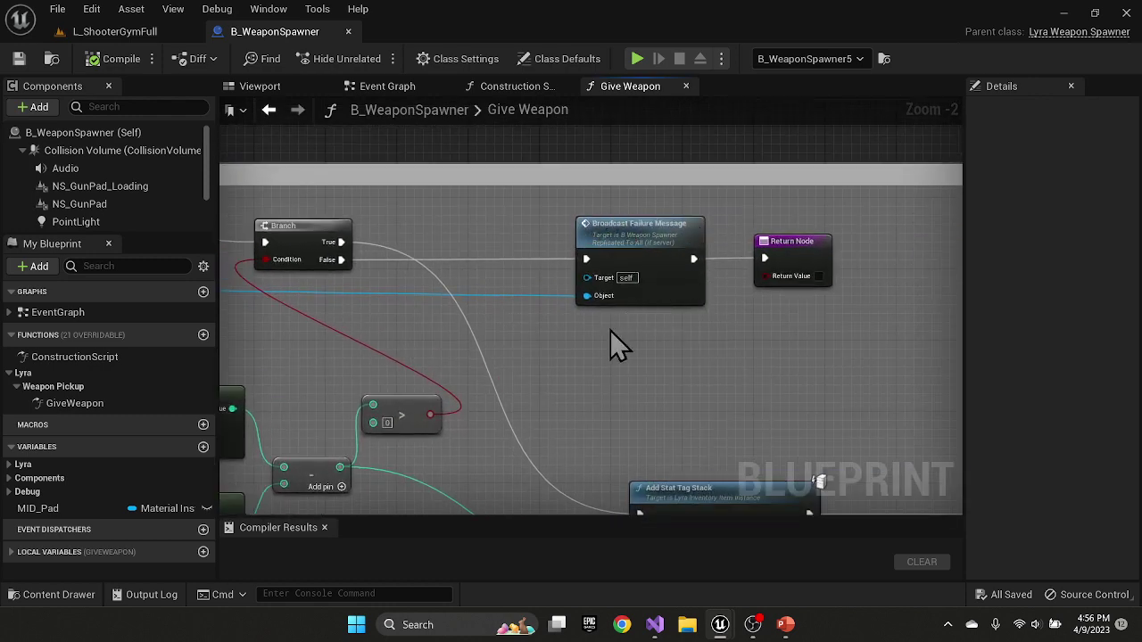
pyautogui.scroll(-3, 591, 338)
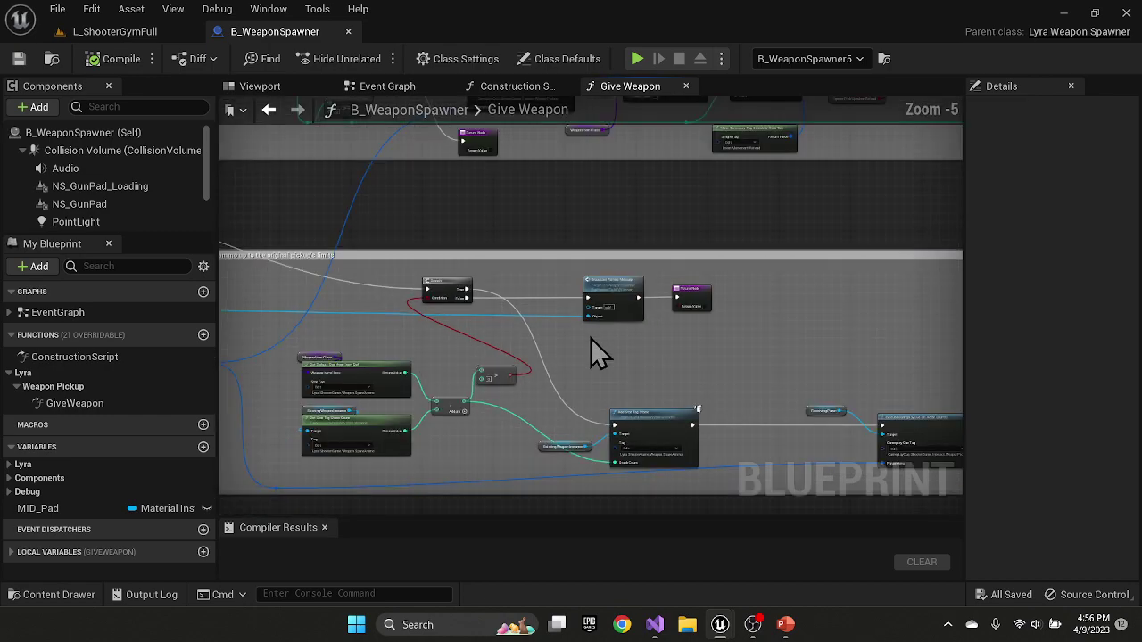
# Trace the new pickup section from Get Next Free Item Slot through the slot check and Branch to the WeaponPickup gameplay cue
pyautogui.moveTo(497, 230); pyautogui.dragTo(866, 374, button='right')
pyautogui.scroll(4, 640, 316)
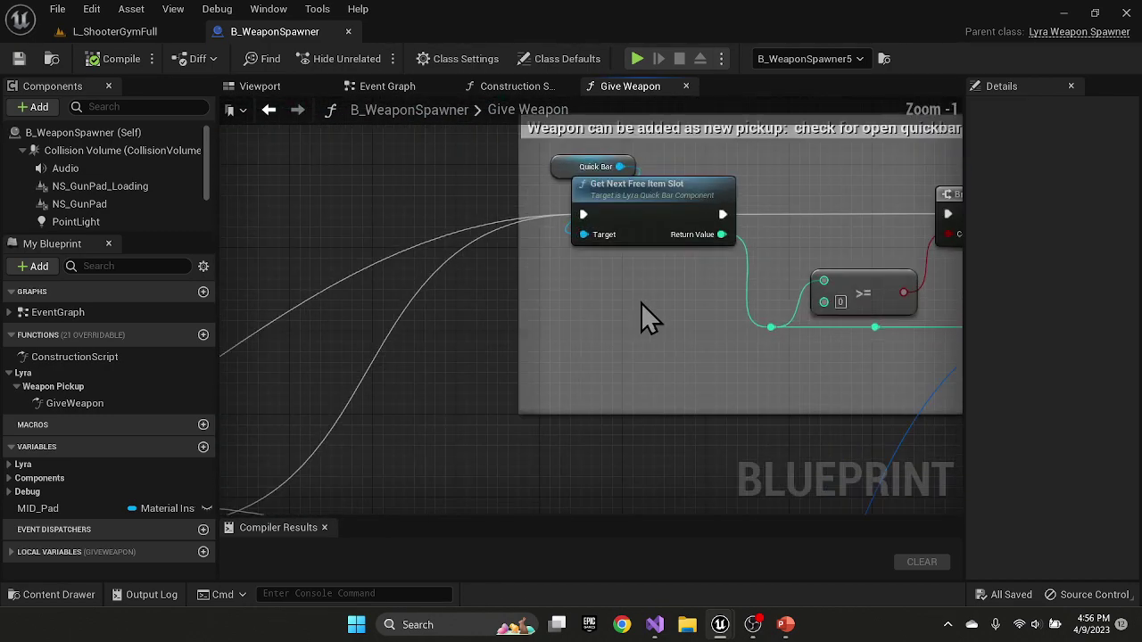
pyautogui.moveTo(640, 316); pyautogui.dragTo(414, 359, button='right')
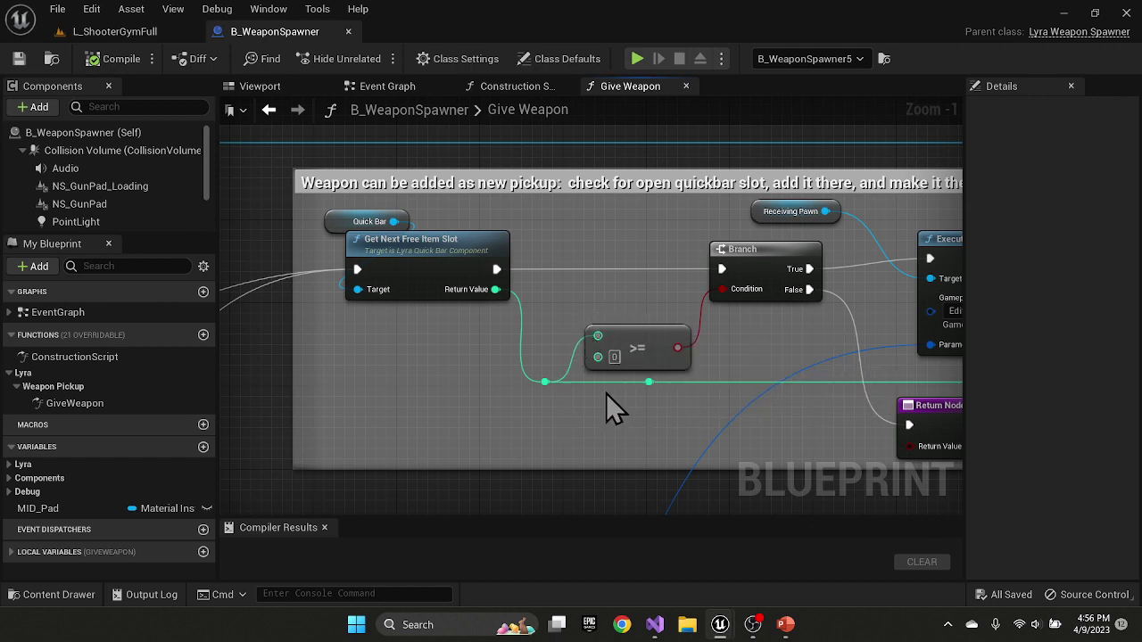
pyautogui.moveTo(636, 405); pyautogui.dragTo(433, 385, button='right')
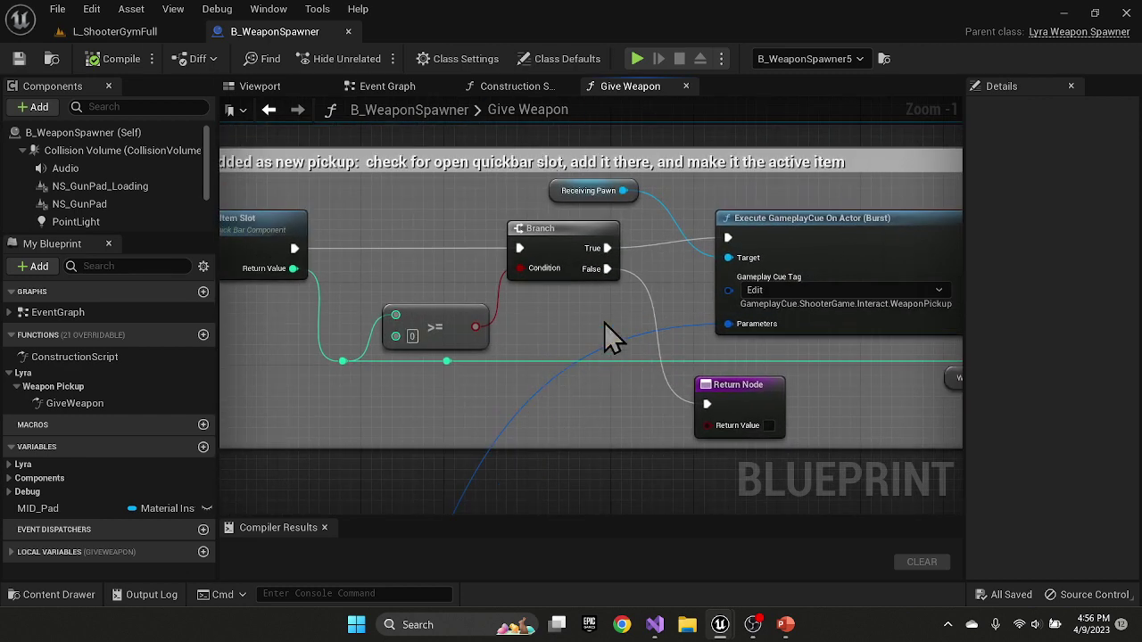
pyautogui.moveTo(572, 317); pyautogui.dragTo(339, 308, button='right')
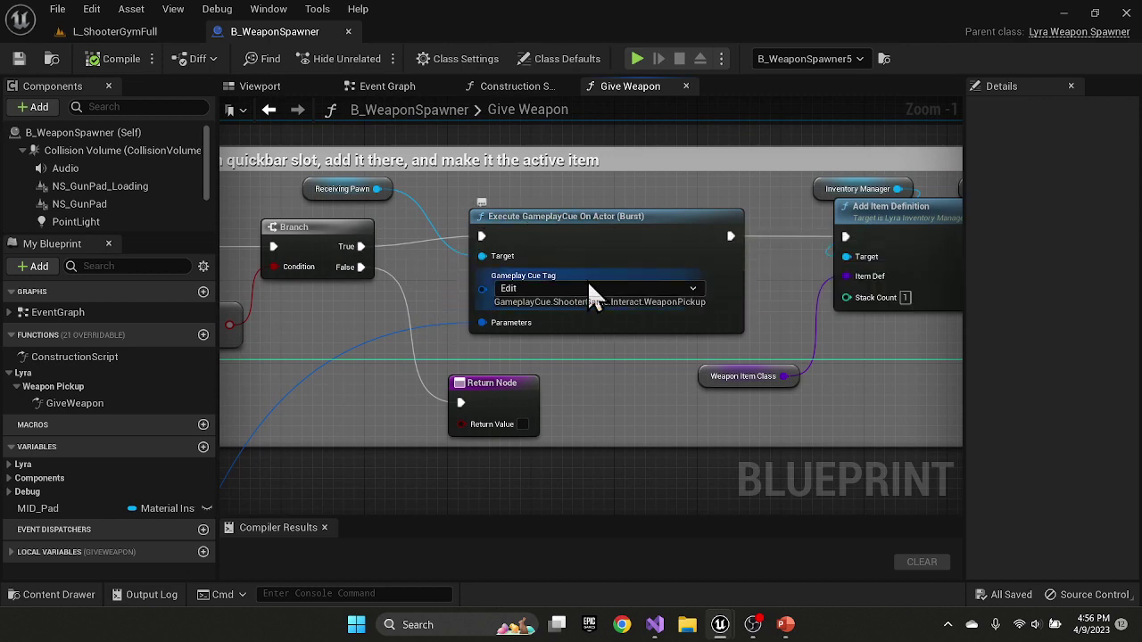
# Follow the new pickup path through Add Item Definition, tracing its Return Value into the Item input of Add Item to Slot
pyautogui.moveTo(859, 369); pyautogui.dragTo(563, 354, button='right')
pyautogui.scroll(1, 590, 299)
pyautogui.moveTo(596, 317); pyautogui.dragTo(565, 363, button='right')
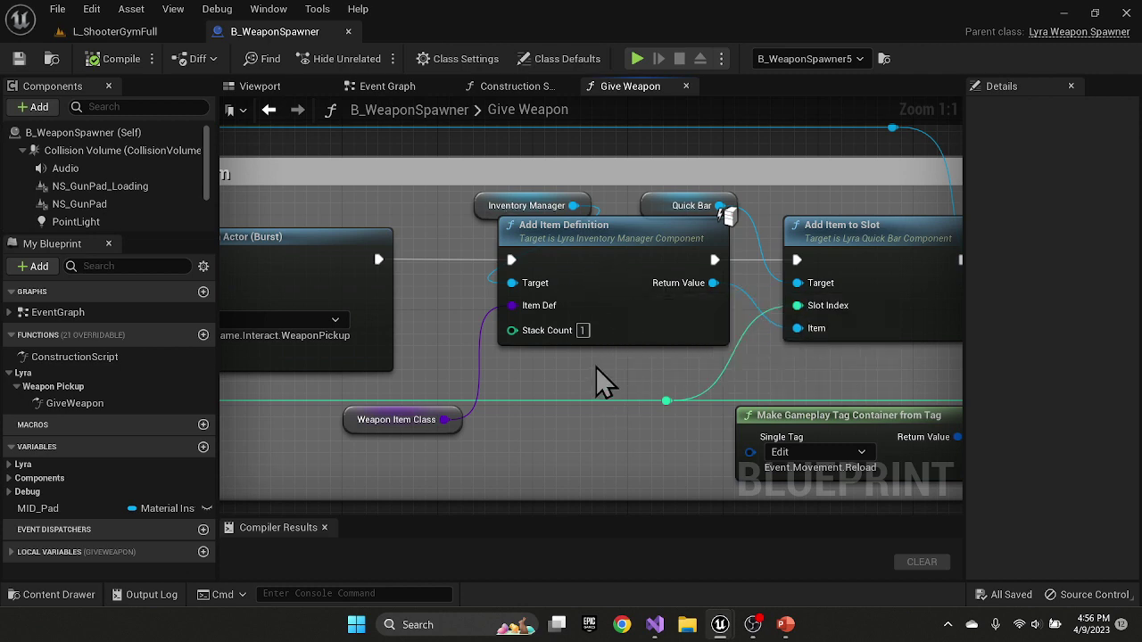
pyautogui.moveTo(599, 382); pyautogui.dragTo(558, 276, button='right')
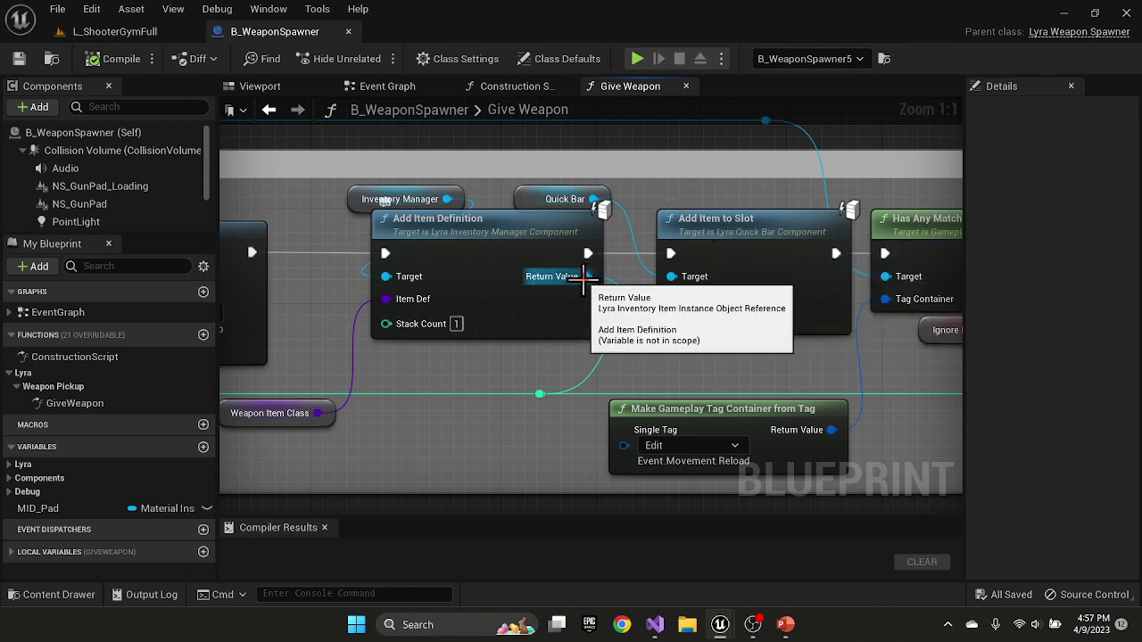
pyautogui.moveTo(584, 276); pyautogui.dragTo(674, 322)
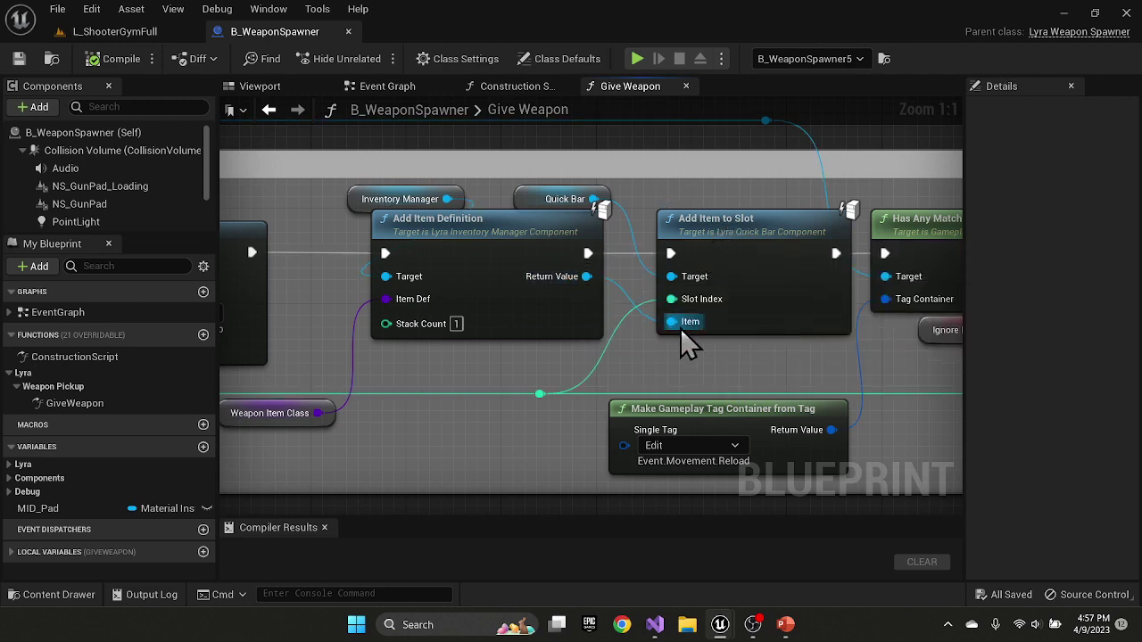
# Trace the reload check from Has Any Matching Gameplay Tags through AND and Branch to Set Active Slot Index and the Return Nodes
pyautogui.moveTo(772, 347); pyautogui.dragTo(582, 315, button='right')
pyautogui.scroll(-1, 585, 317)
pyautogui.scroll(-1, 682, 415)
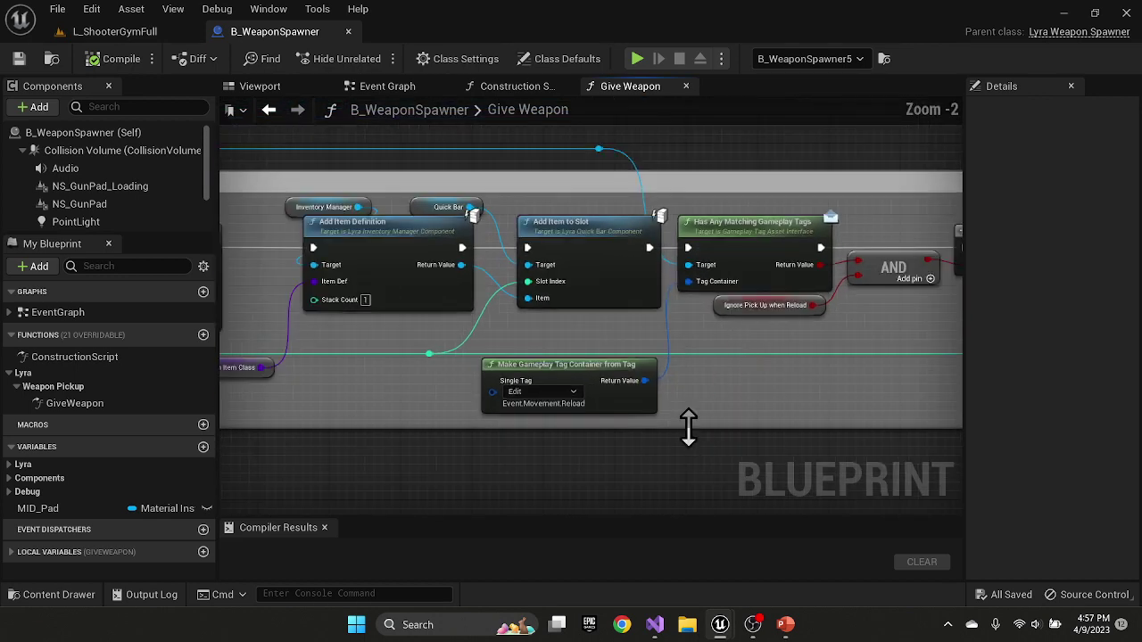
pyautogui.moveTo(628, 410); pyautogui.dragTo(612, 366, button='right')
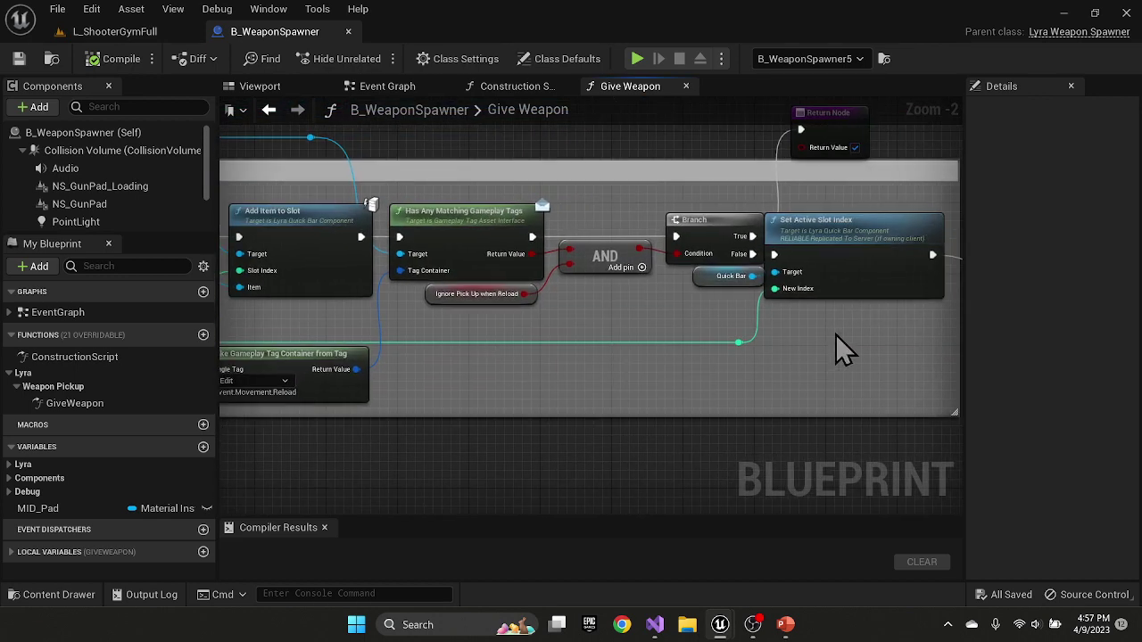
pyautogui.moveTo(843, 348); pyautogui.dragTo(574, 337, button='right')
pyautogui.scroll(2, 582, 283)
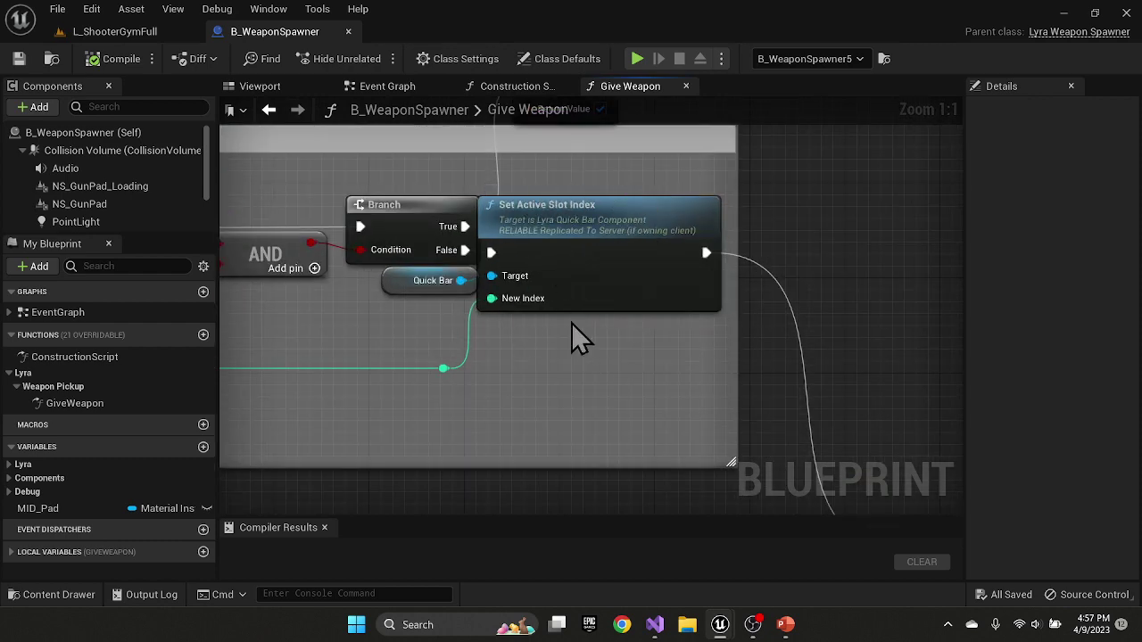
pyautogui.scroll(-2, 573, 338)
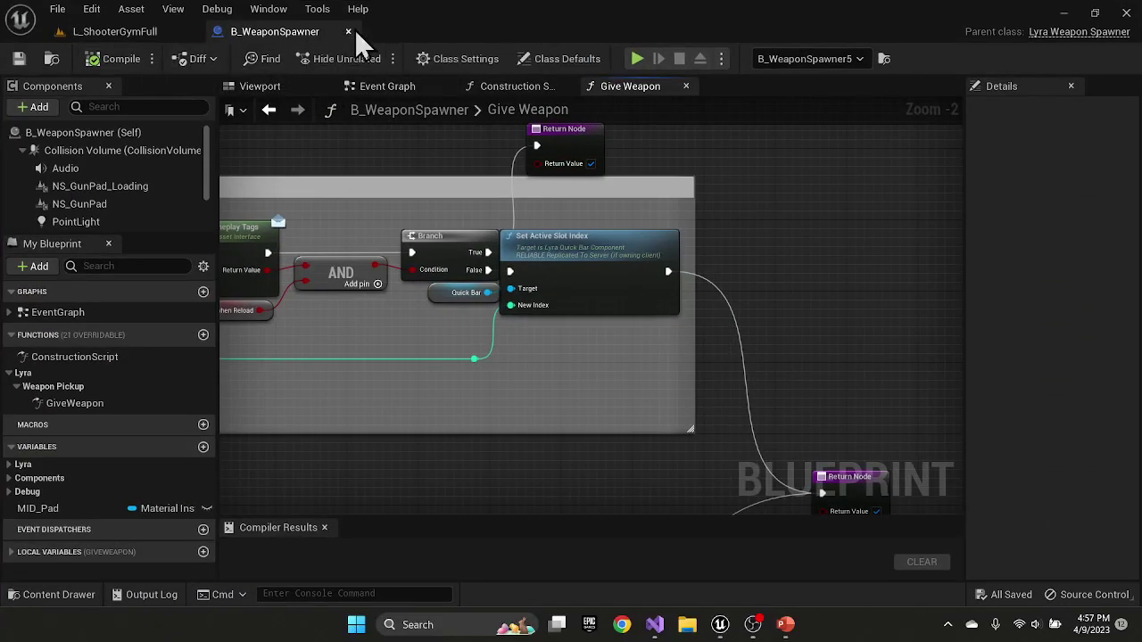
# Close the B_WeaponSpawner blueprint, play the L_ShooterGymFull level and run the character onto the green pistol pad with full ammo
pyautogui.click(349, 32)
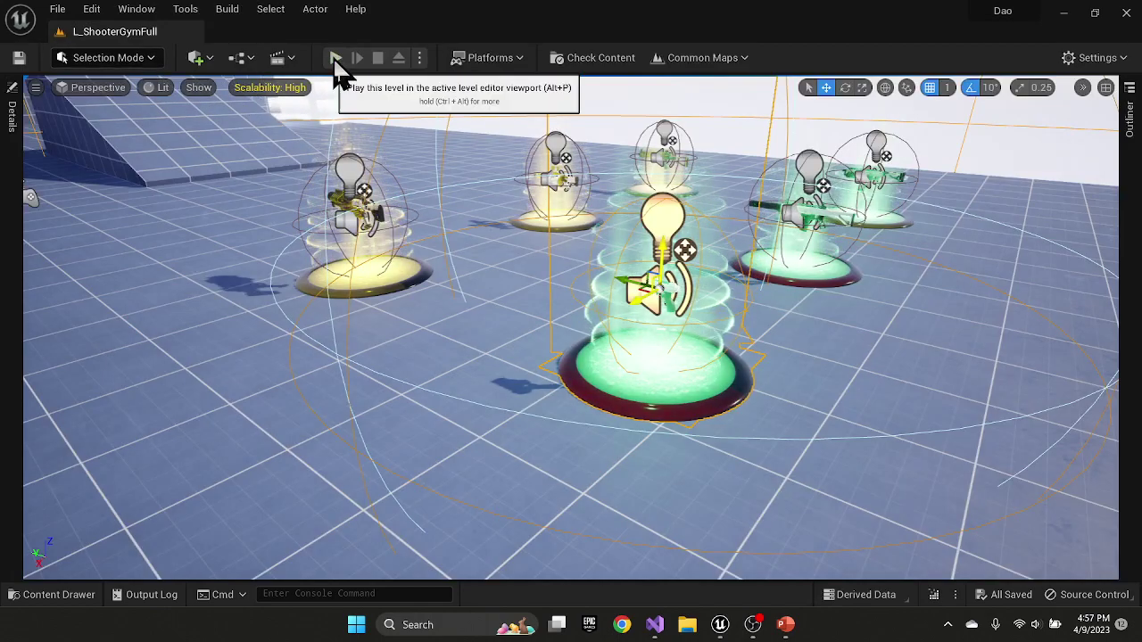
pyautogui.hotkey('alt', 'p')
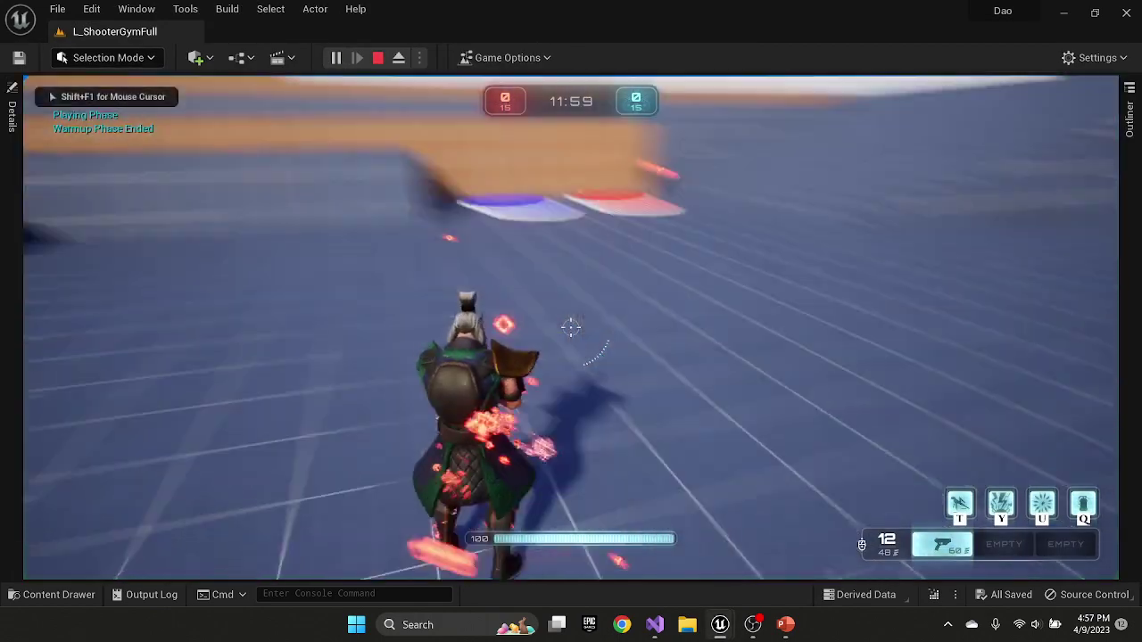
pyautogui.press('w')
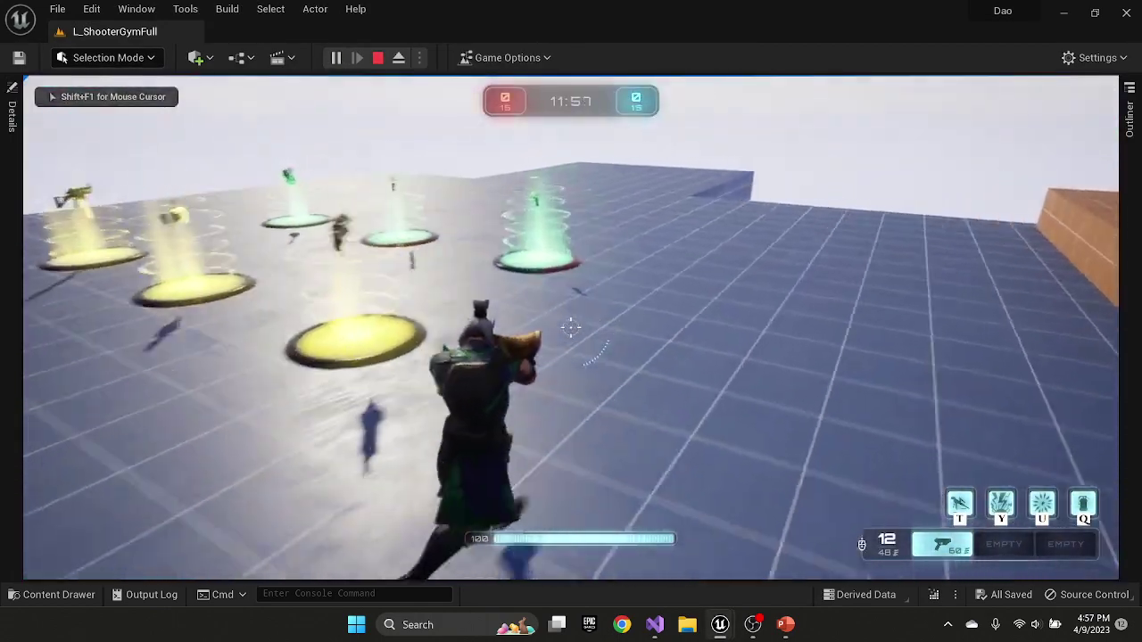
pyautogui.press('w')
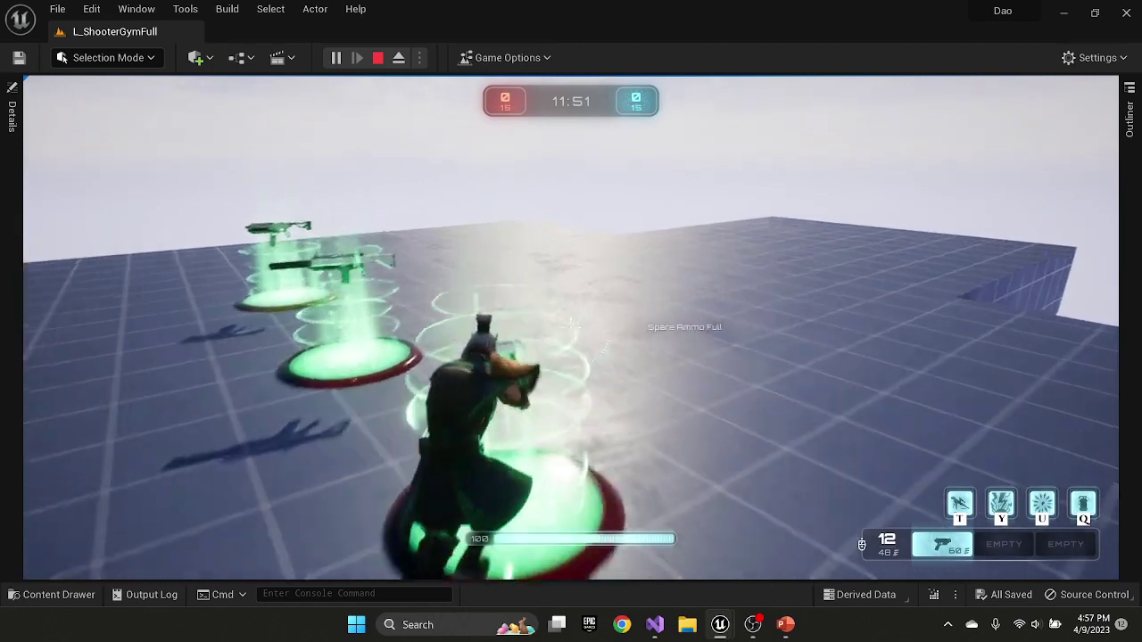
# Fire most of the pistol's magazine, reload it and cross the pistol pad to replenish its spare ammo
pyautogui.press('d')
pyautogui.click(571, 328)
pyautogui.click(571, 327)
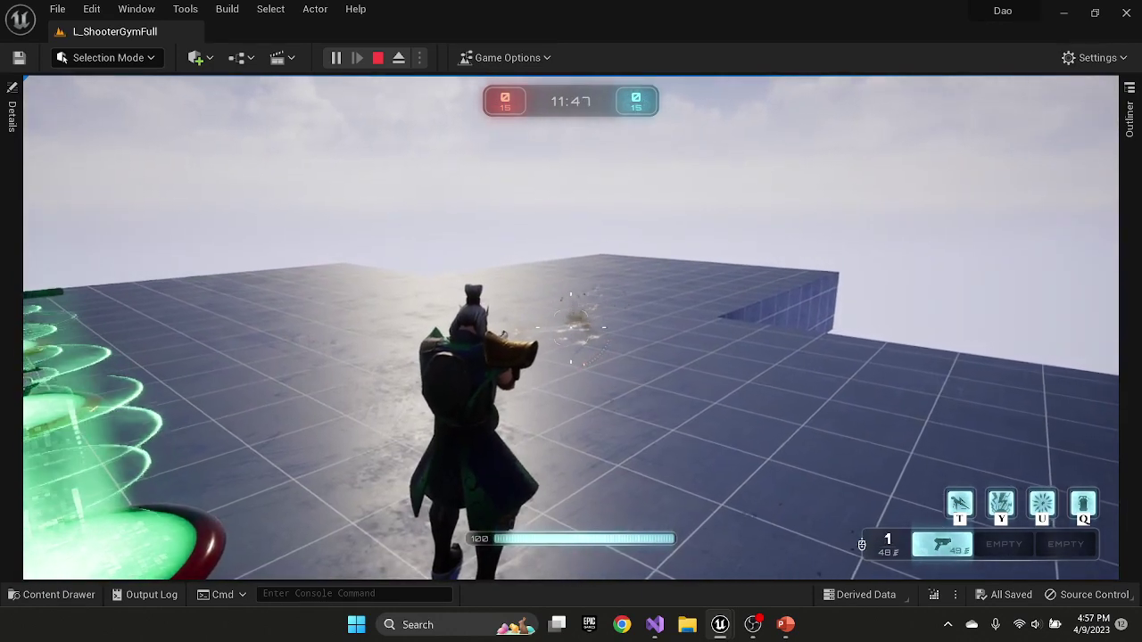
pyautogui.press('r')
pyautogui.press('w')
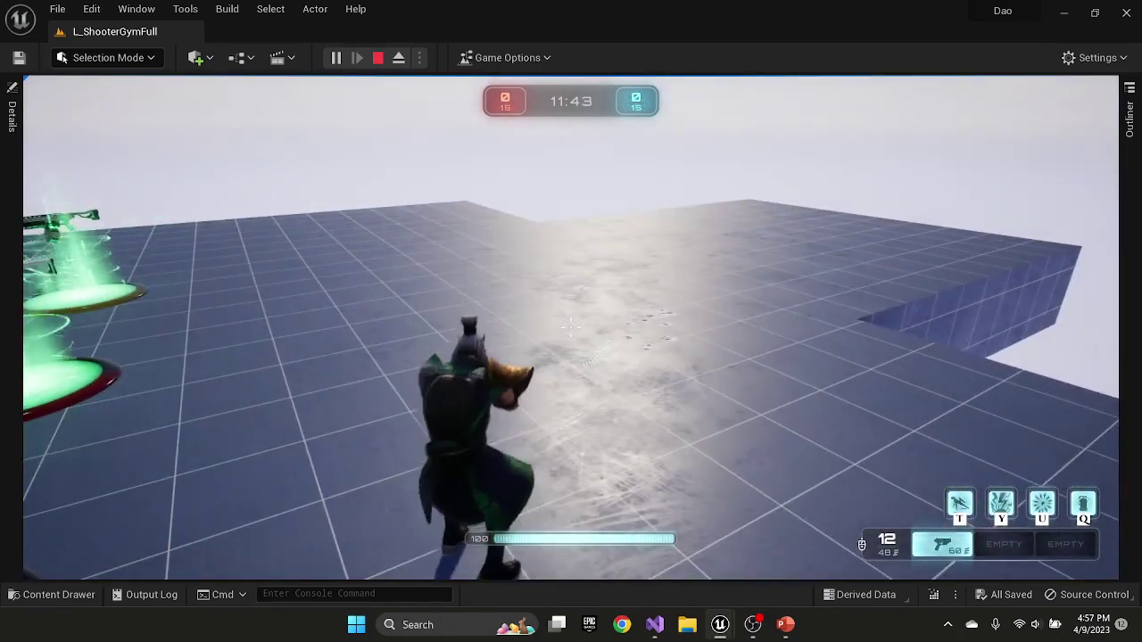
pyautogui.press('a')
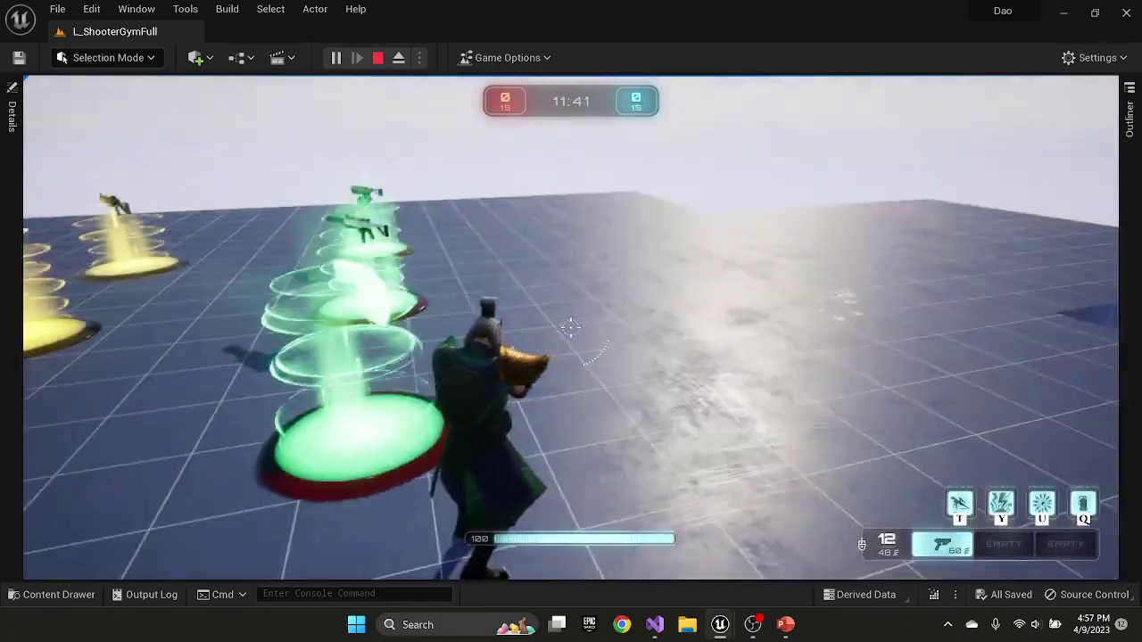
# Walk over the other green weapon pads and pick up two more weapons to fill the empty quickbar slots
pyautogui.press('d')
pyautogui.press('w')
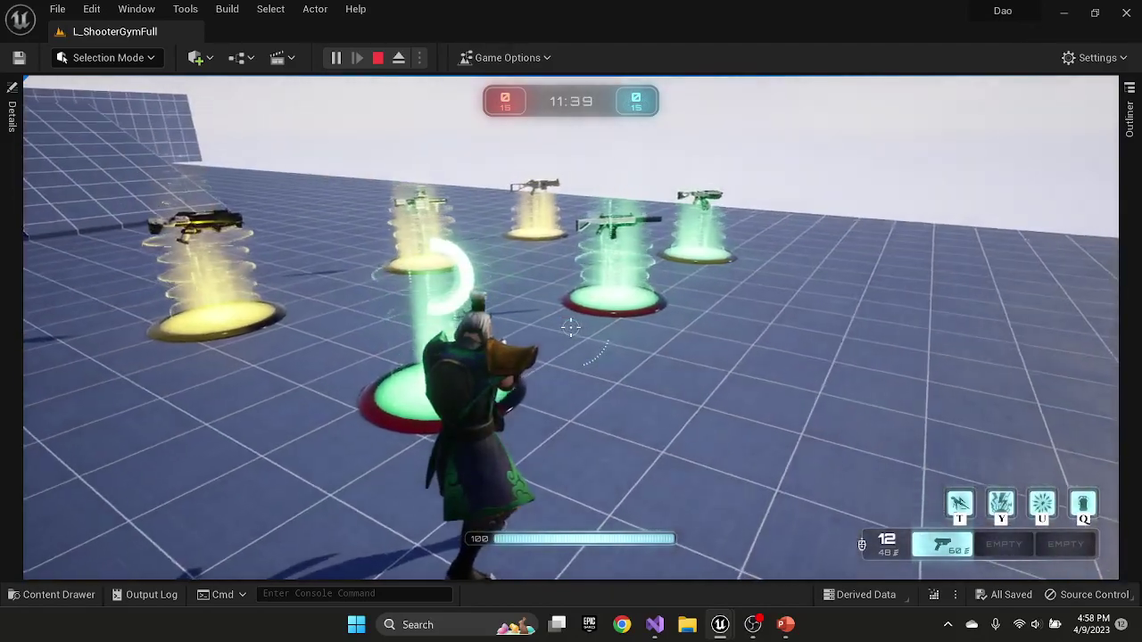
pyautogui.press('w')
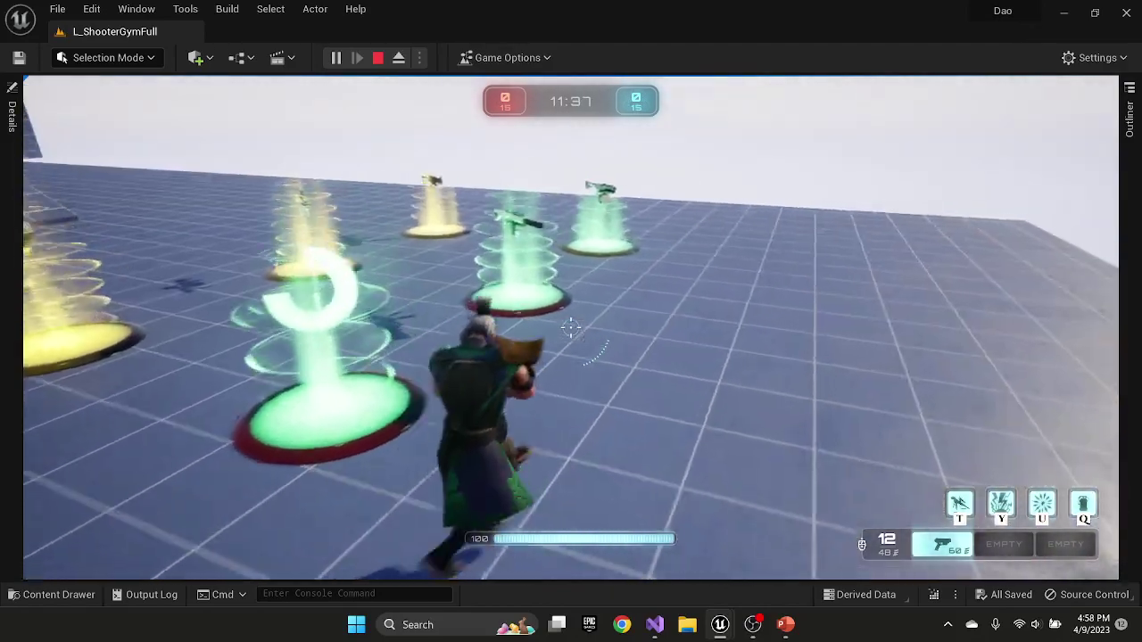
pyautogui.press('w')
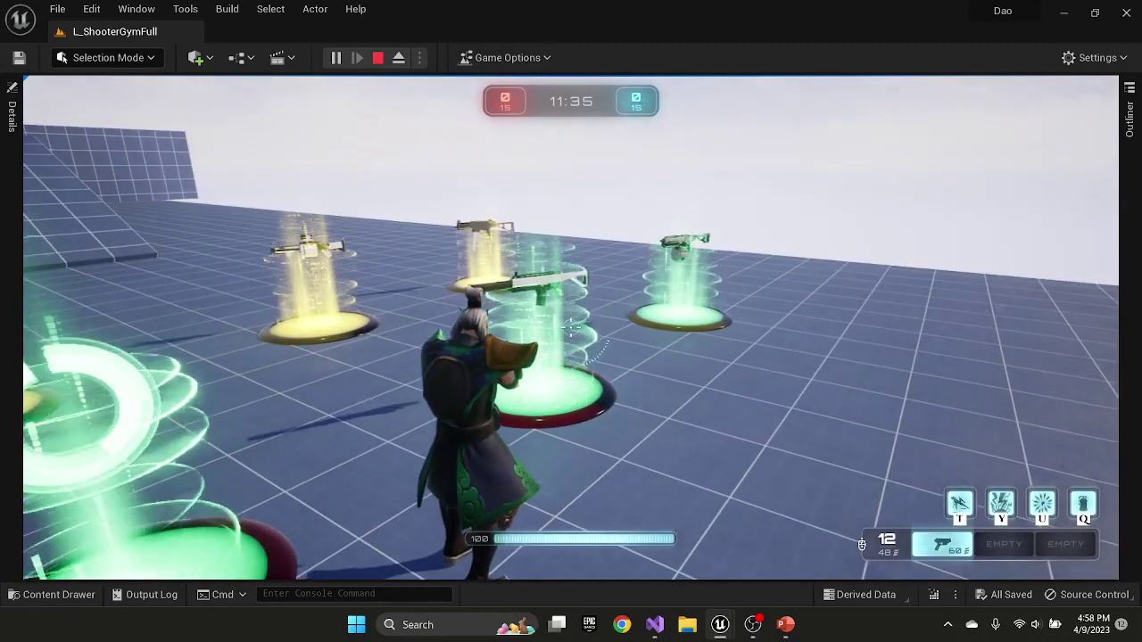
pyautogui.press('w')
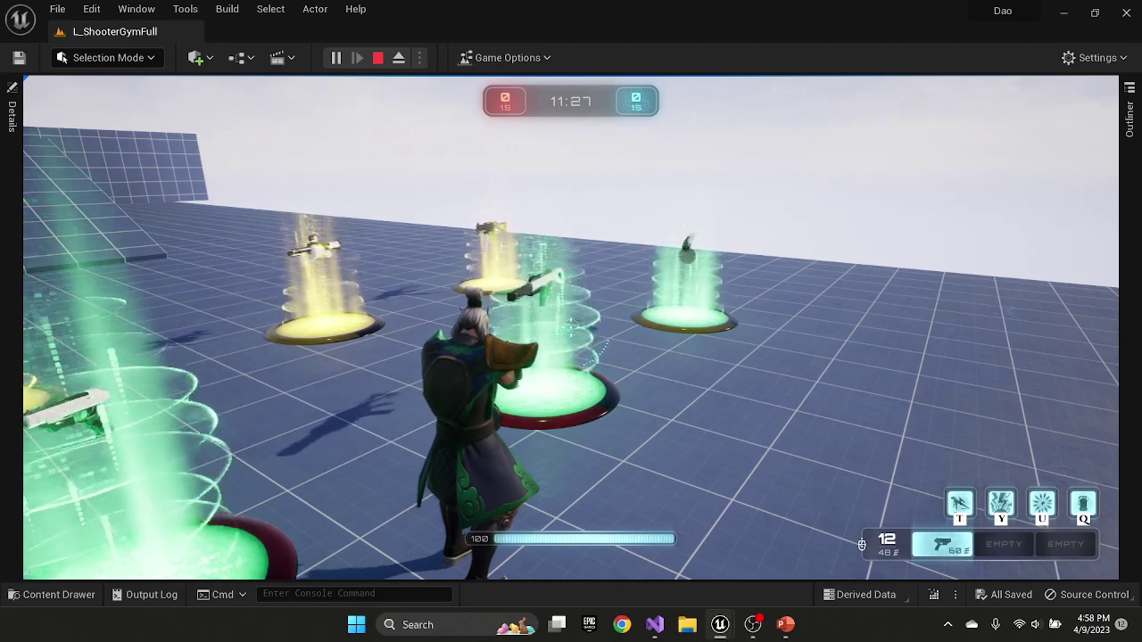
pyautogui.press('w')
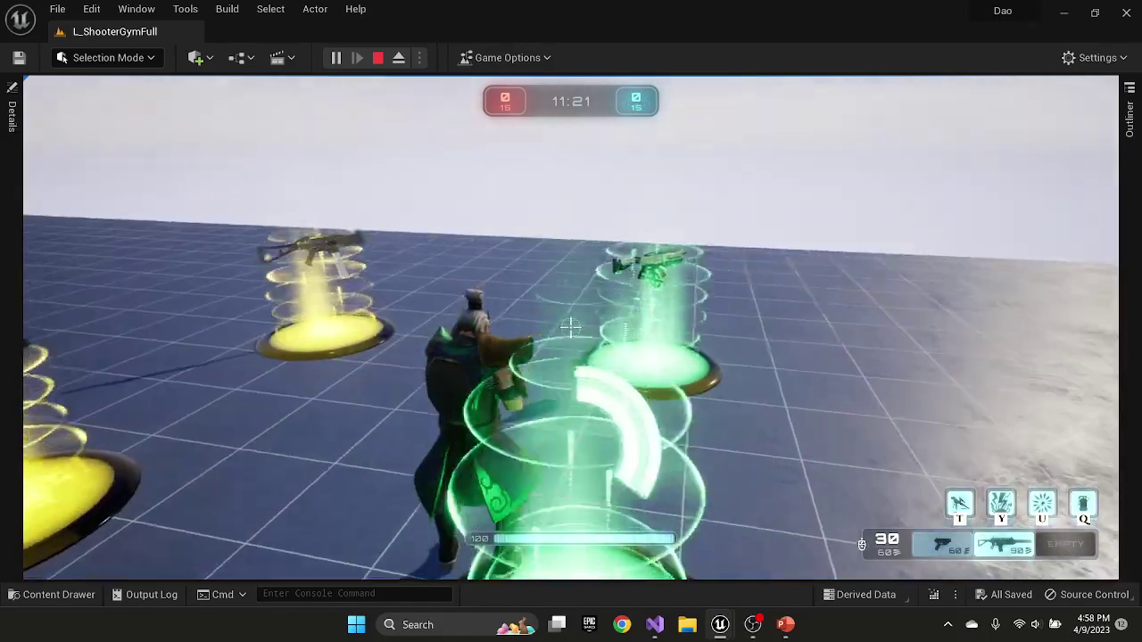
pyautogui.press('w')
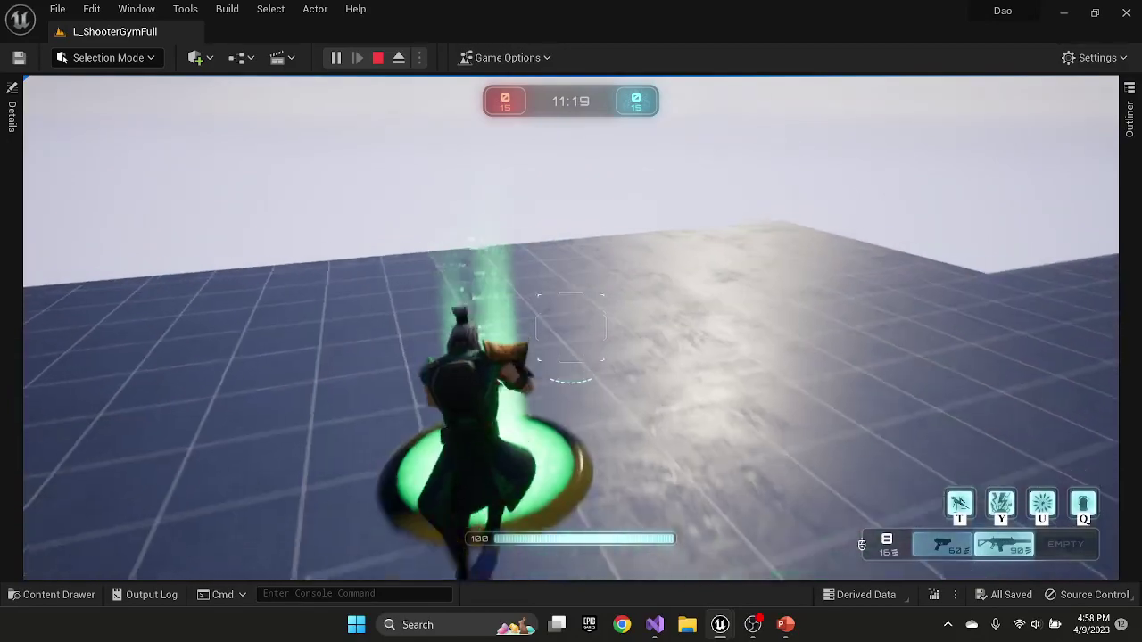
pyautogui.press('a')
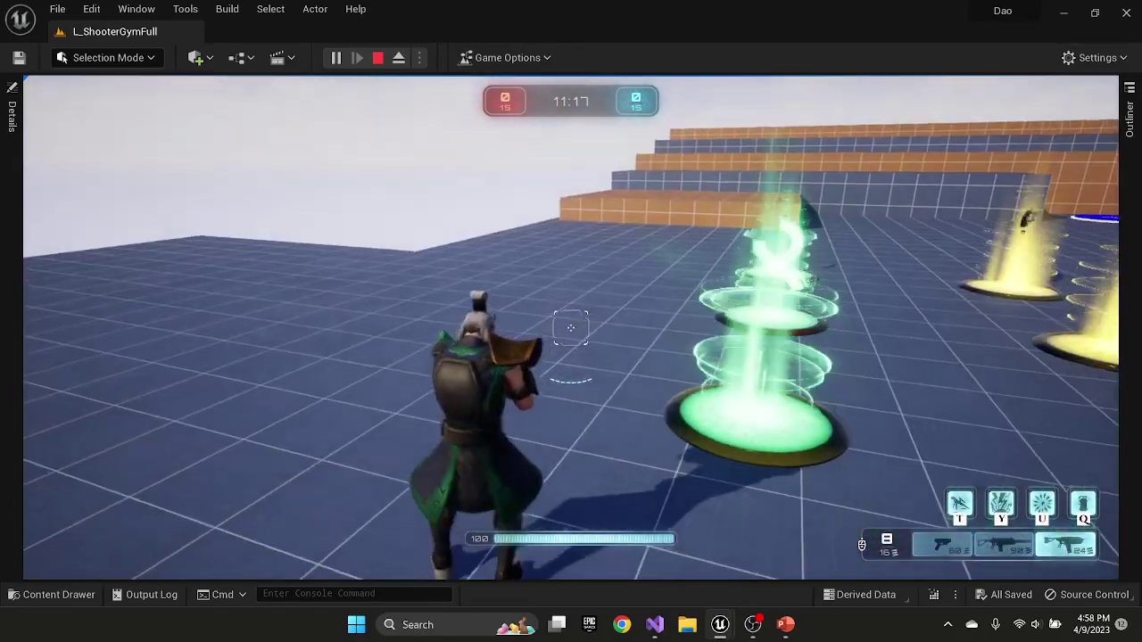
# Switch to the pistol in the first quickbar slot and walk over the green weapon pads with a full quickbar
pyautogui.press('a')
pyautogui.press('1')
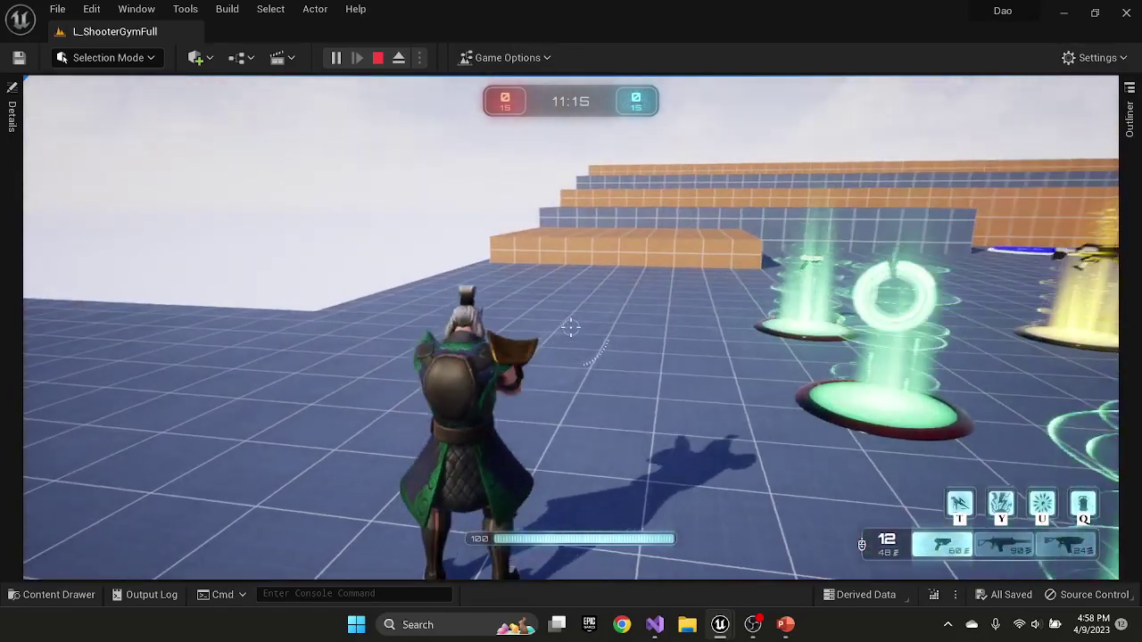
pyautogui.press('w')
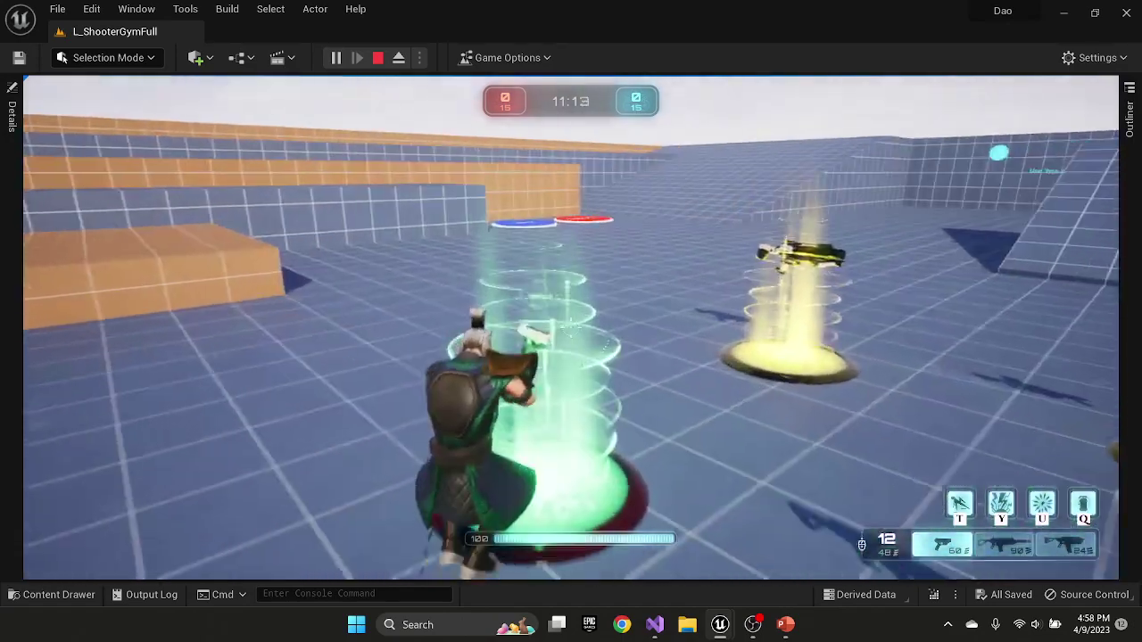
pyautogui.press('a')
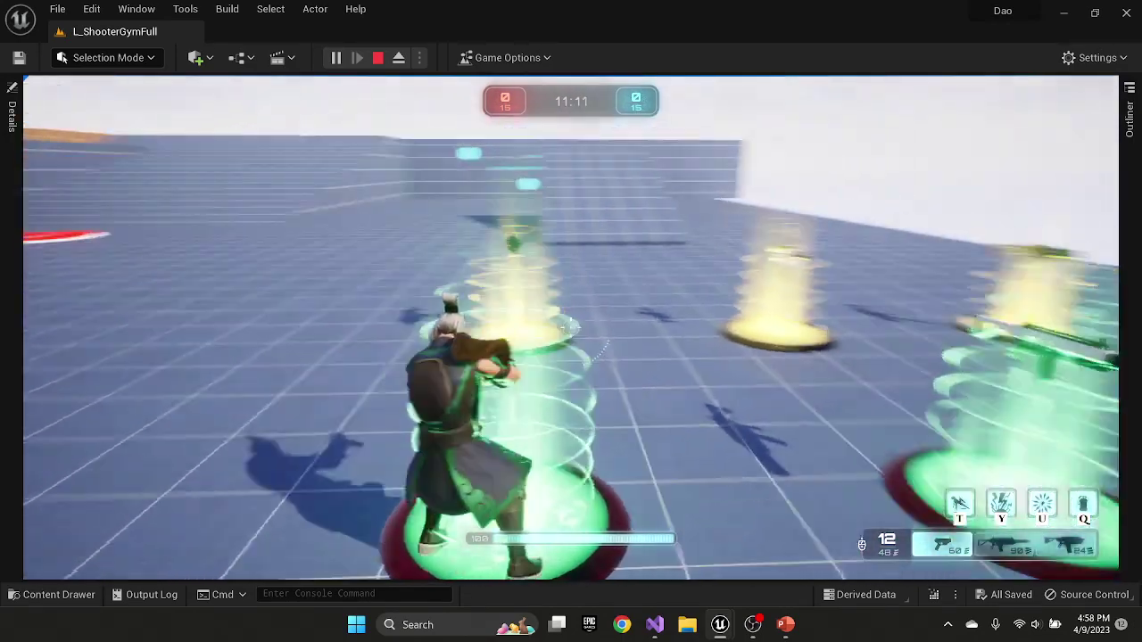
pyautogui.press('a')
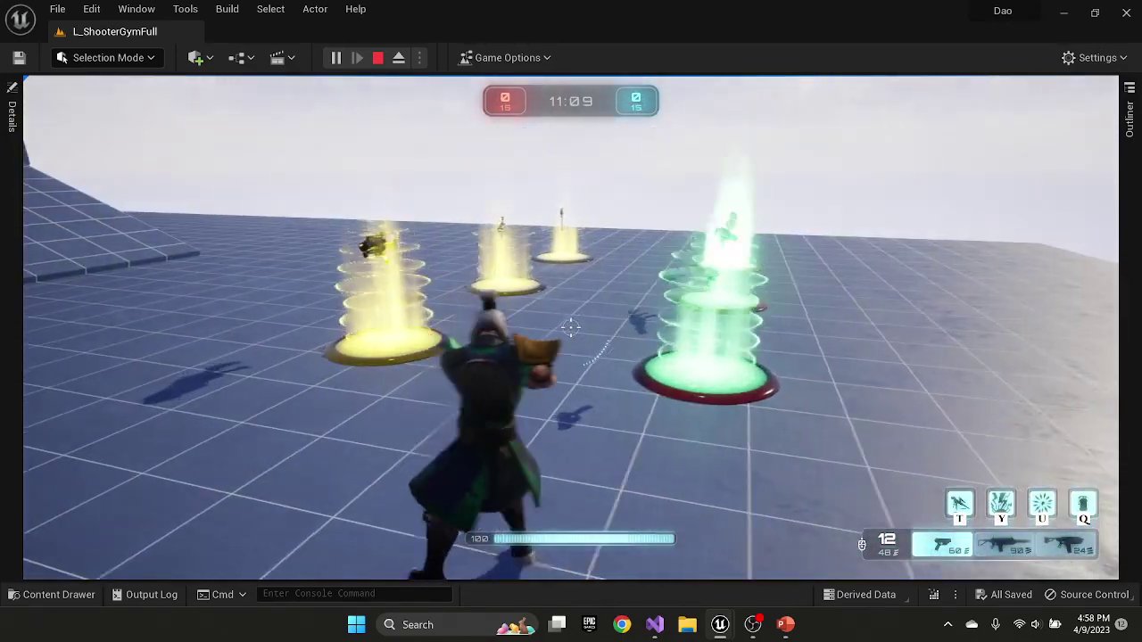
pyautogui.press('d')
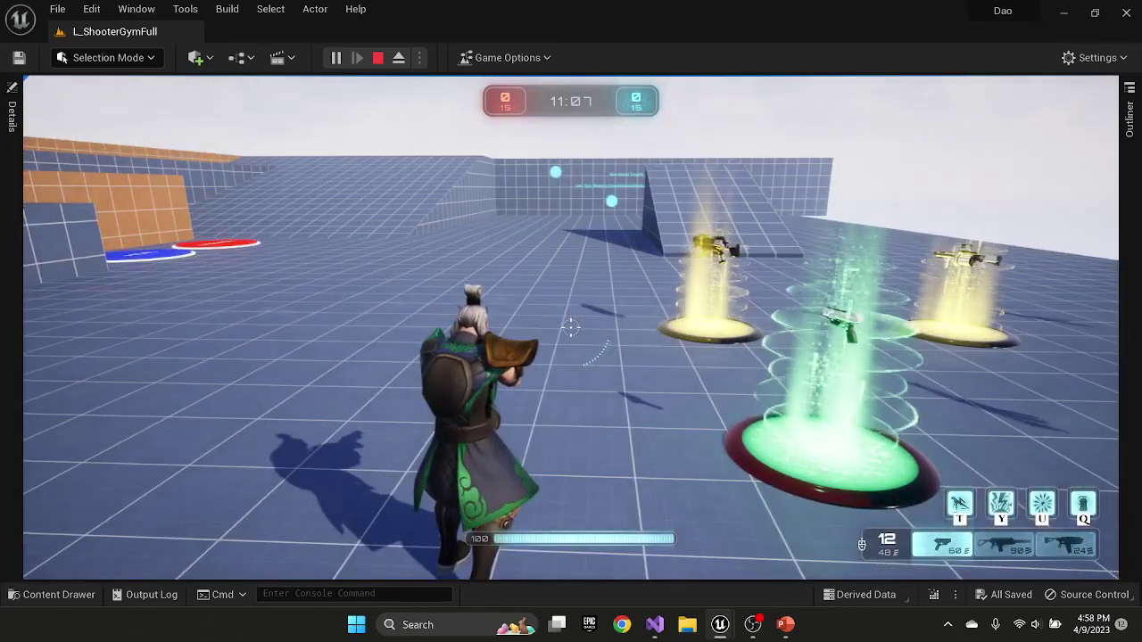
# Stop the play session and return to editing the level
pyautogui.press('a')
pyautogui.hotkey('shift', 'F1')
pyautogui.press('Escape')
pyautogui.click(555, 364)
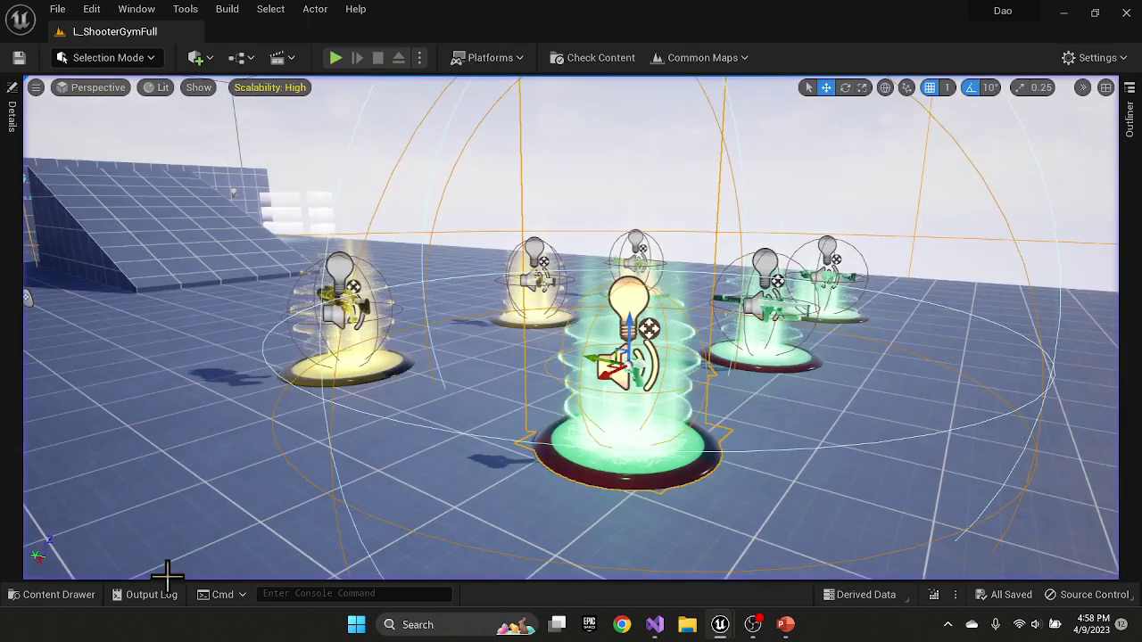
# Open the ID_M32 item definition from the ShooterCorePlus M32 weapon folder and collapse its Index 0 and Index 1 fragments
pyautogui.click(68, 598)
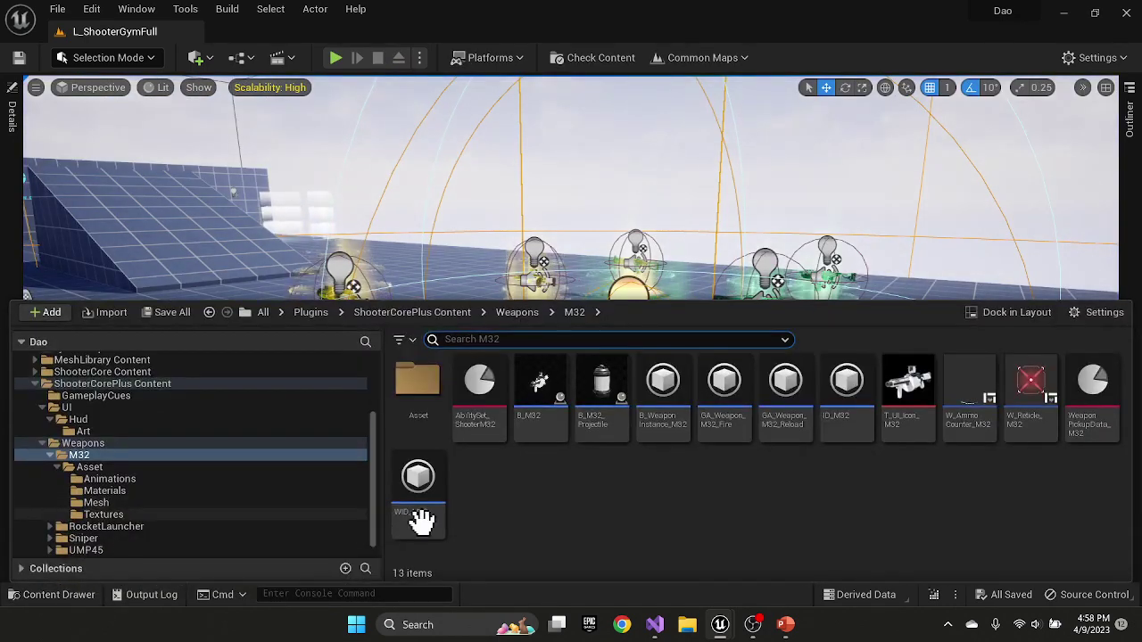
pyautogui.click(844, 431)
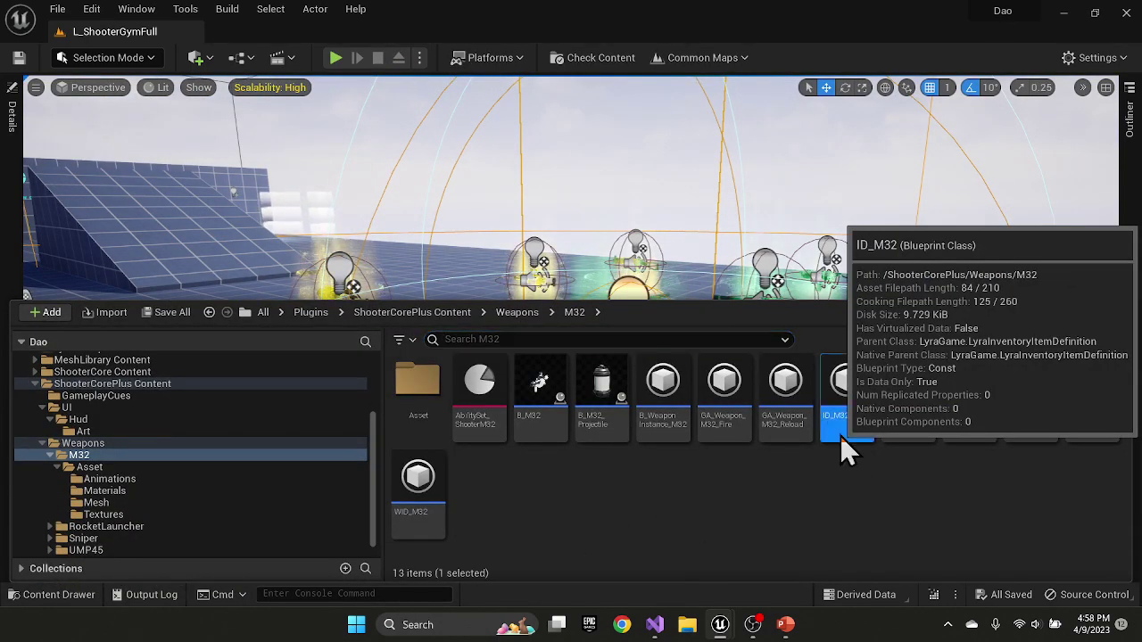
pyautogui.doubleClick(840, 436)
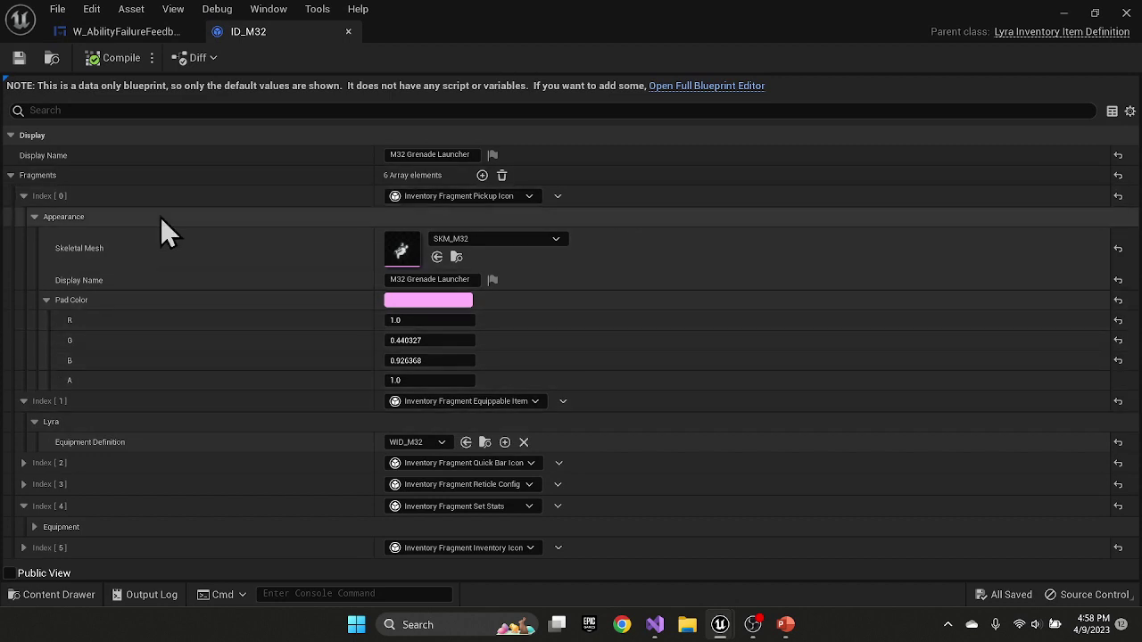
pyautogui.click(24, 197)
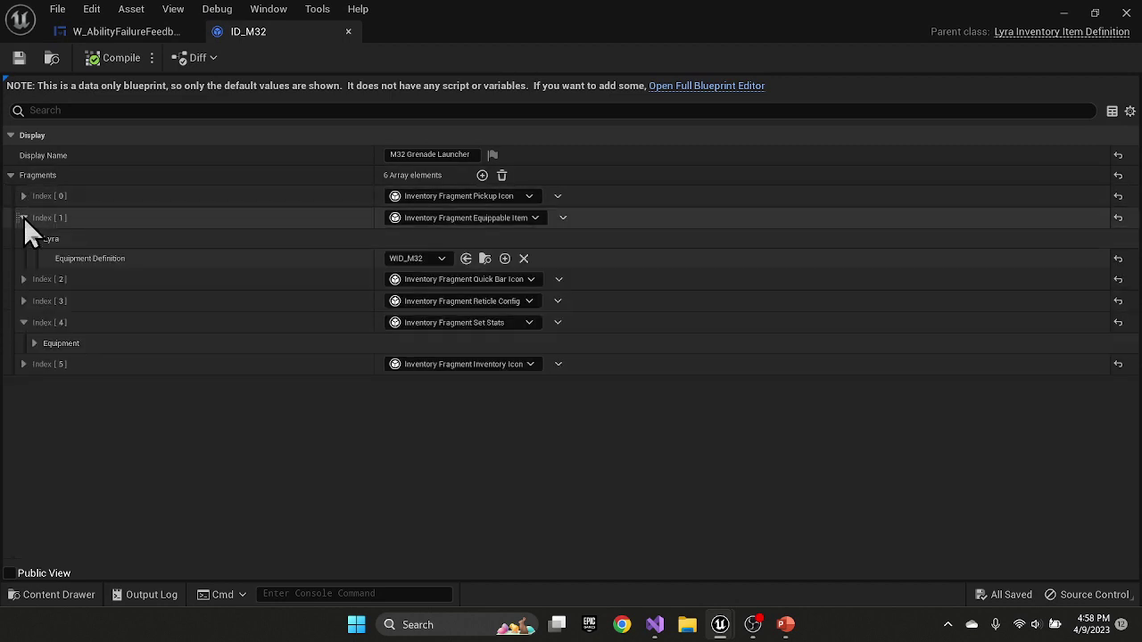
pyautogui.click(23, 219)
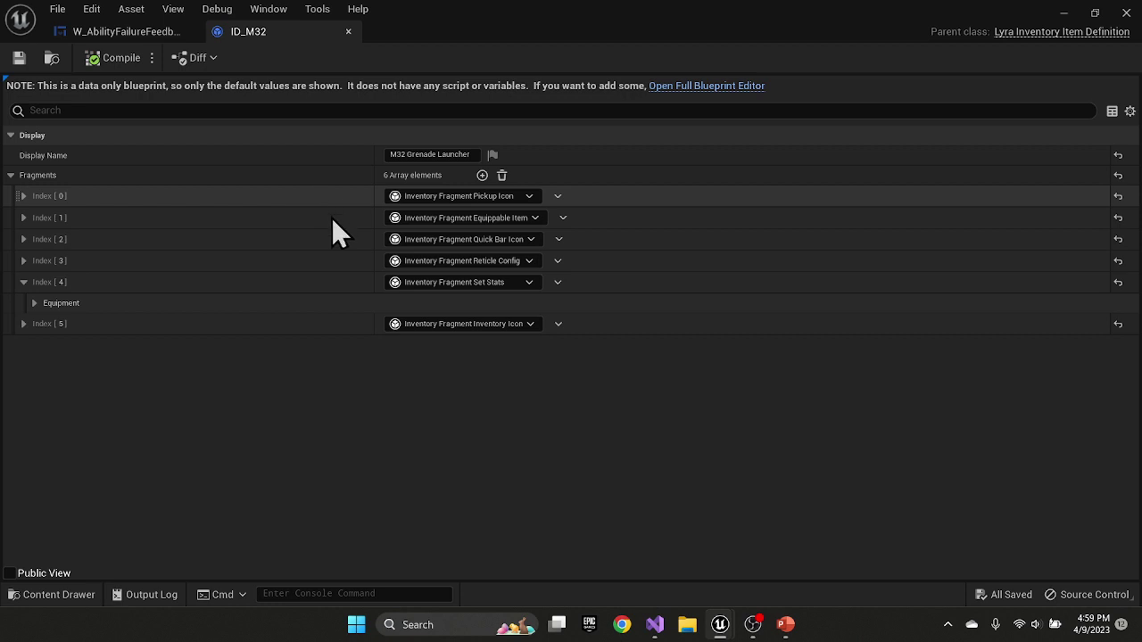
# Review the Pickup Icon, Equippable Item and Quick Bar Icon fragments of ID_M32 by expanding each one
pyautogui.click(24, 196)
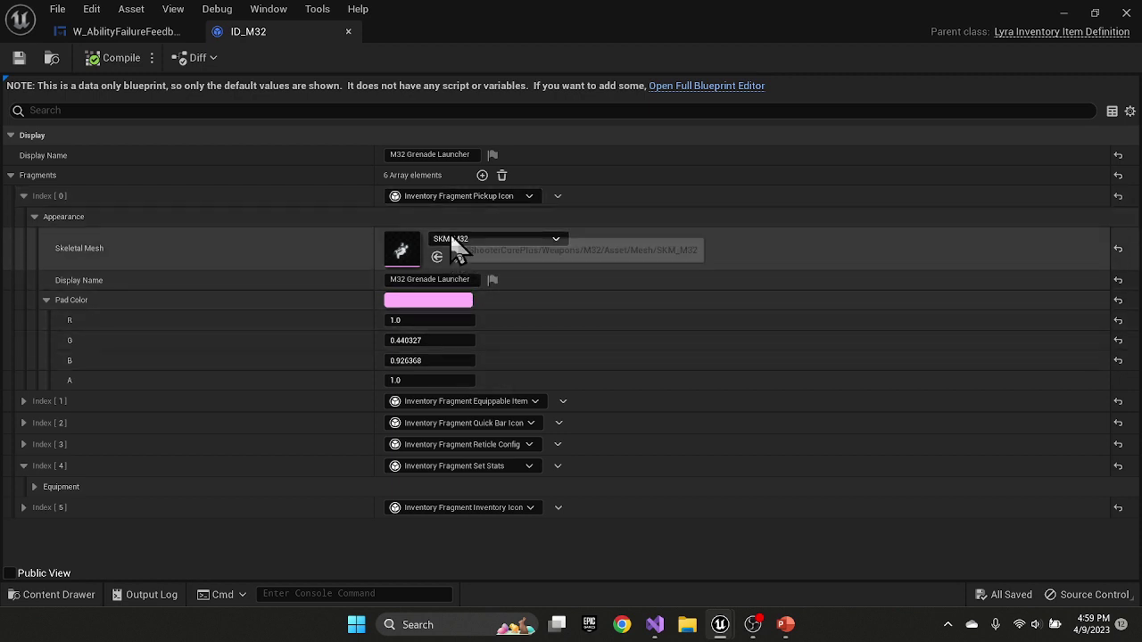
pyautogui.click(22, 197)
pyautogui.click(21, 224)
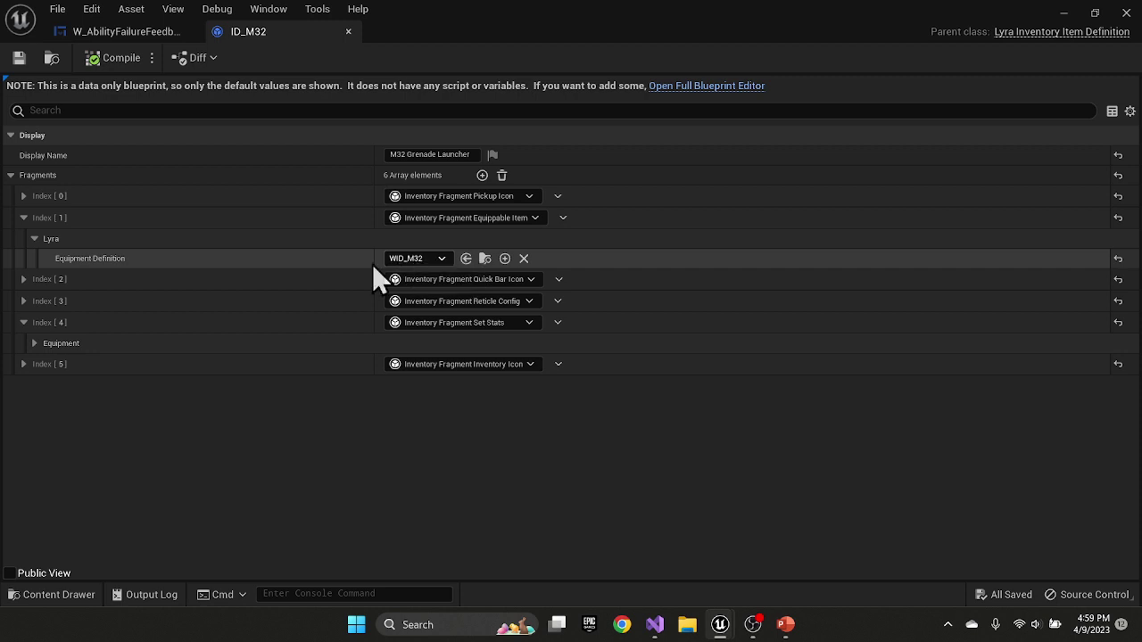
pyautogui.click(23, 279)
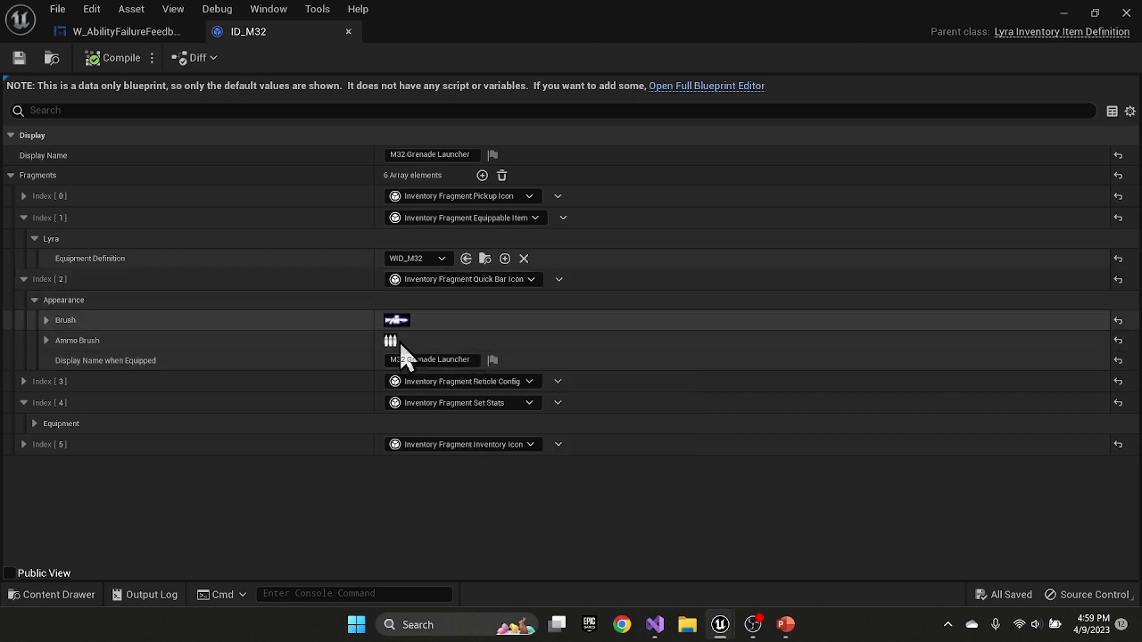
# Expand the Reticle Config fragment of ID_M32 and its Reticle Widgets array to review the assigned widgets
pyautogui.click(24, 382)
pyautogui.click(34, 403)
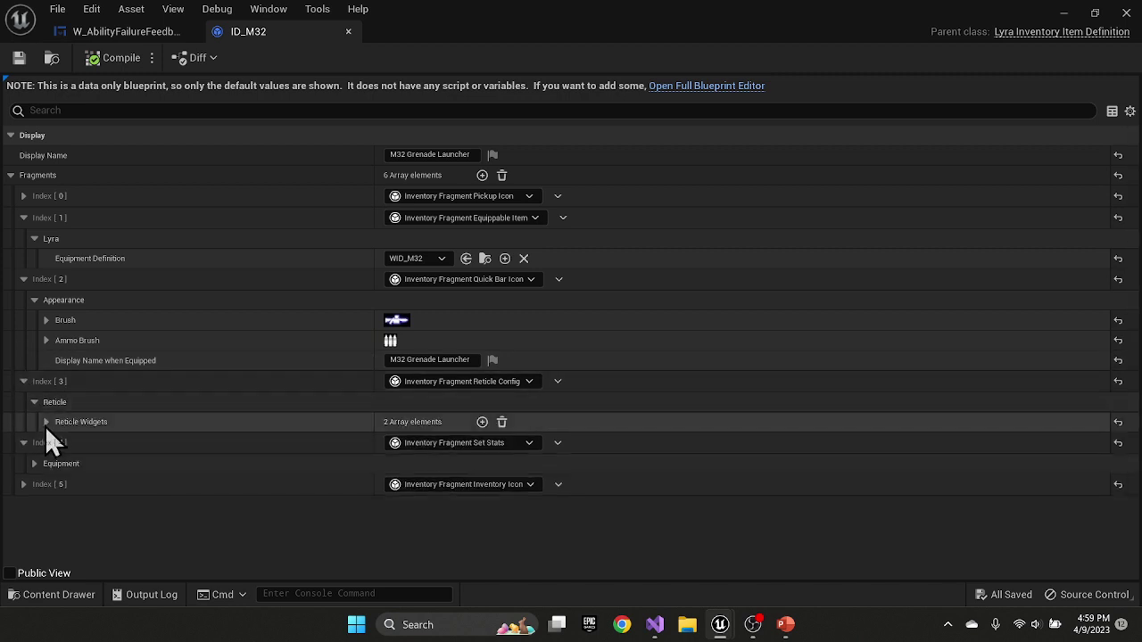
pyautogui.click(46, 422)
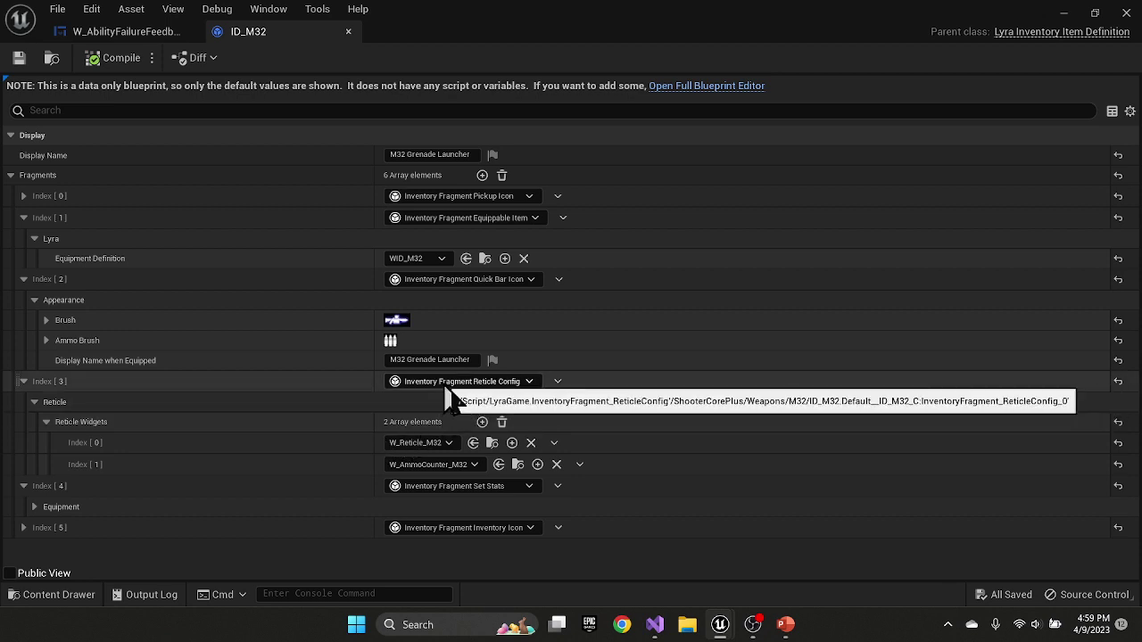
# Expand Initial Item Stats in the Set Stats fragment and review the gameplay tags and values of Element 0 and Element 1
pyautogui.click(35, 506)
pyautogui.click(47, 527)
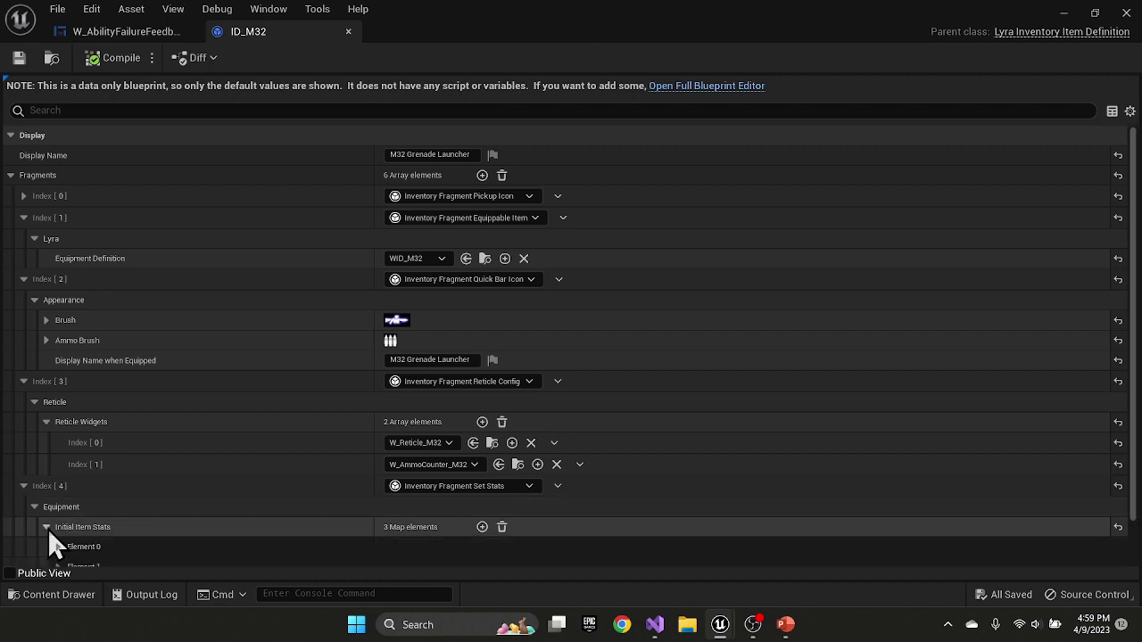
pyautogui.scroll(-2, 176, 442)
pyautogui.click(58, 495)
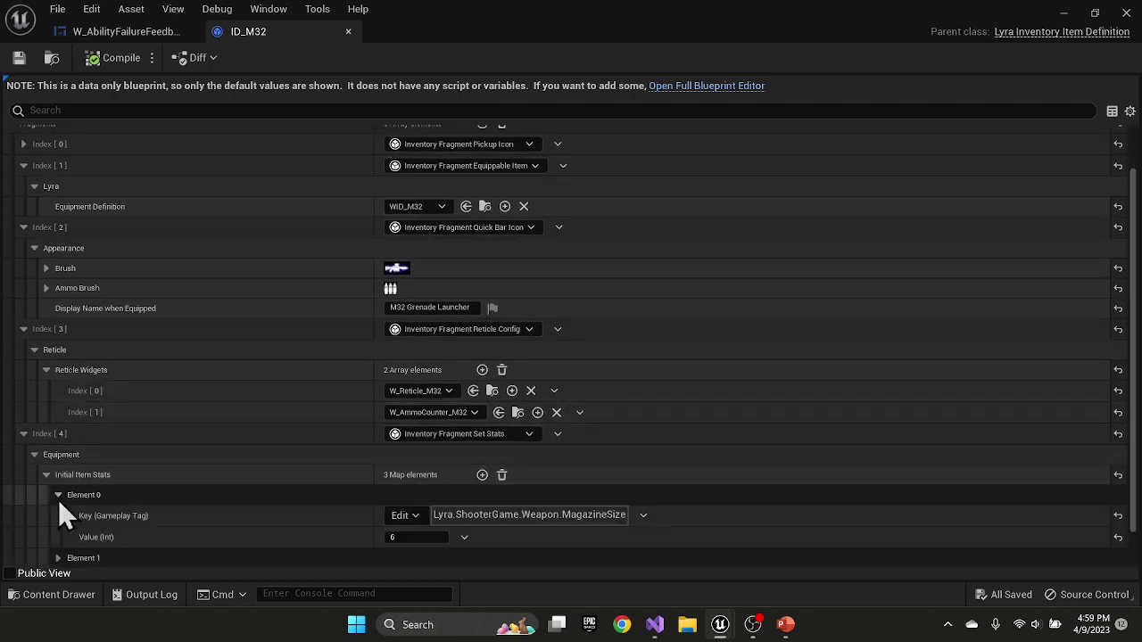
pyautogui.scroll(-1, 170, 504)
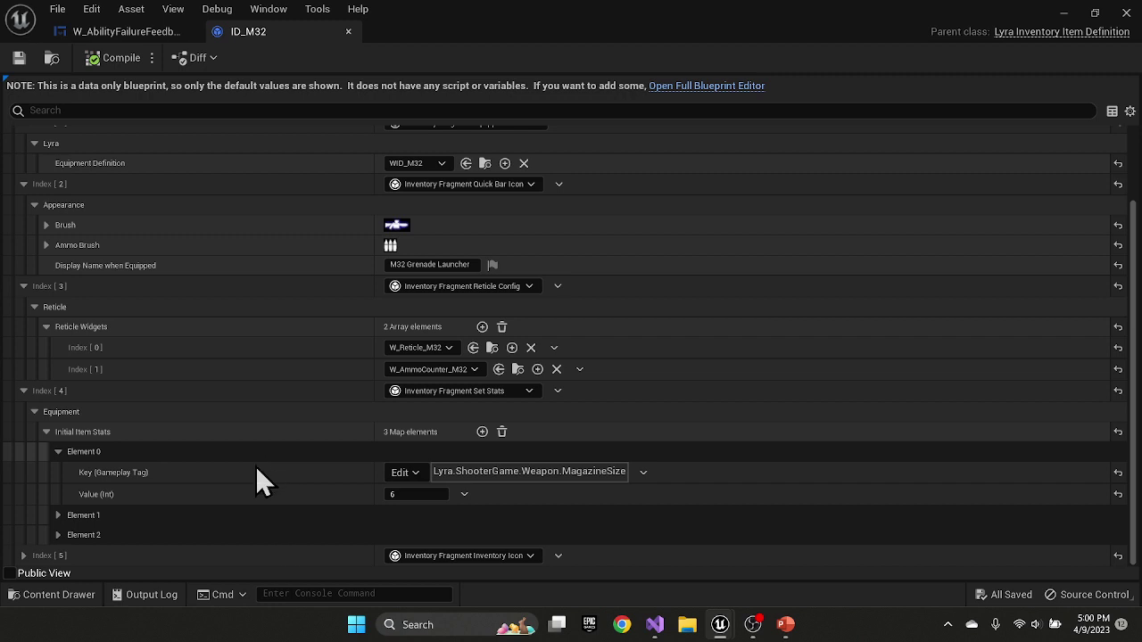
pyautogui.click(57, 515)
pyautogui.scroll(-1, 233, 485)
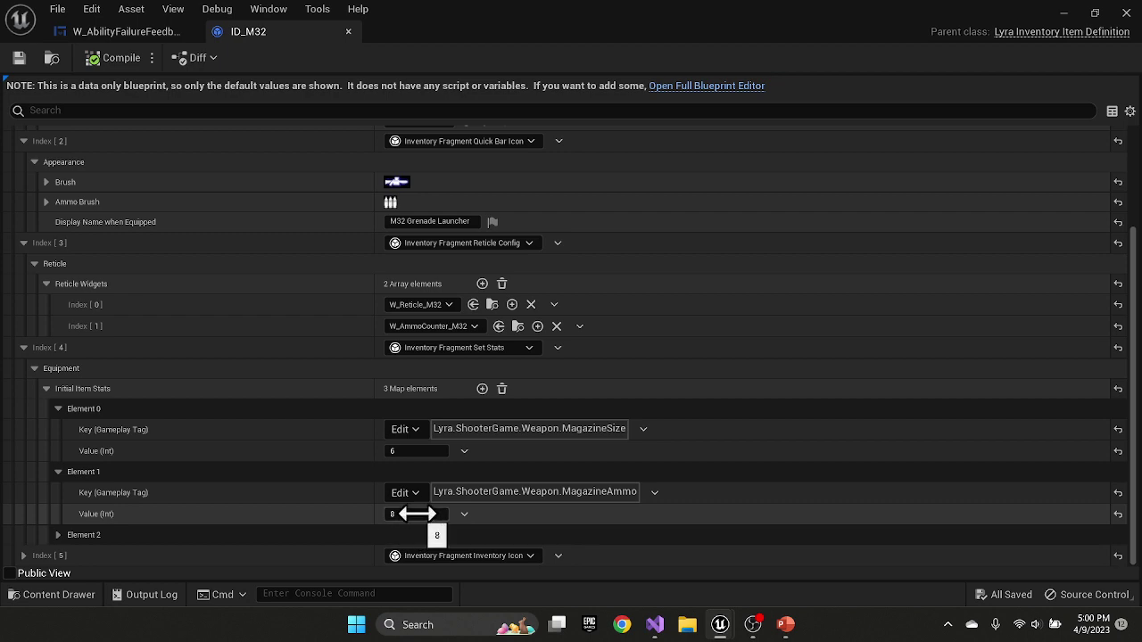
# Close the W_AbilityFailureFeedback widget blueprint and minimize the ID_M32 editor window to return to the level
pyautogui.click(54, 594)
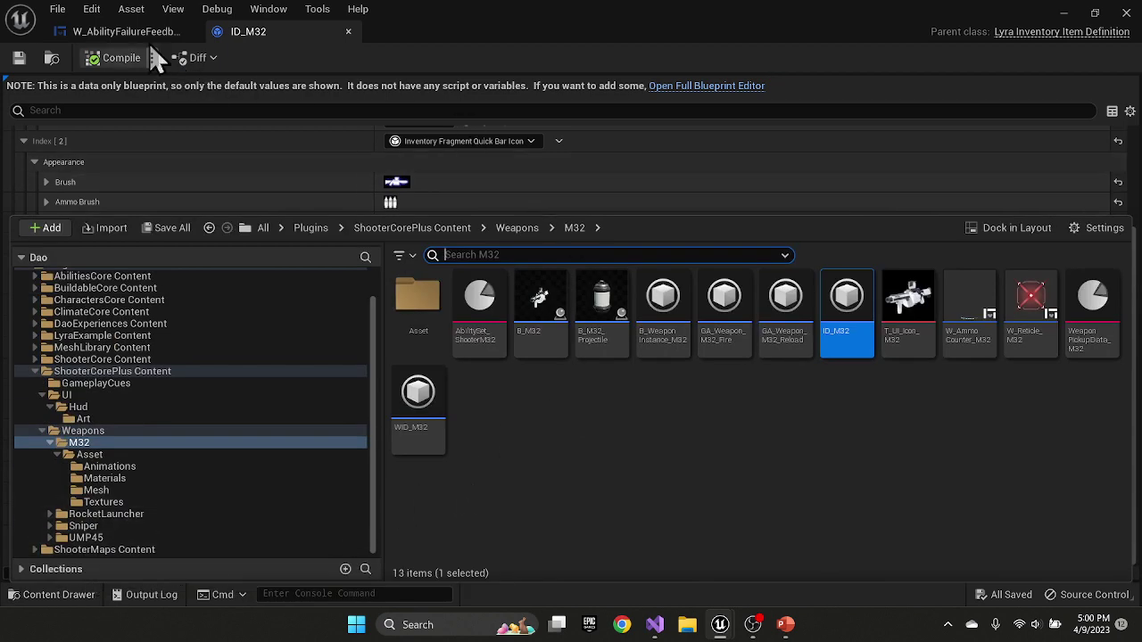
pyautogui.click(152, 36)
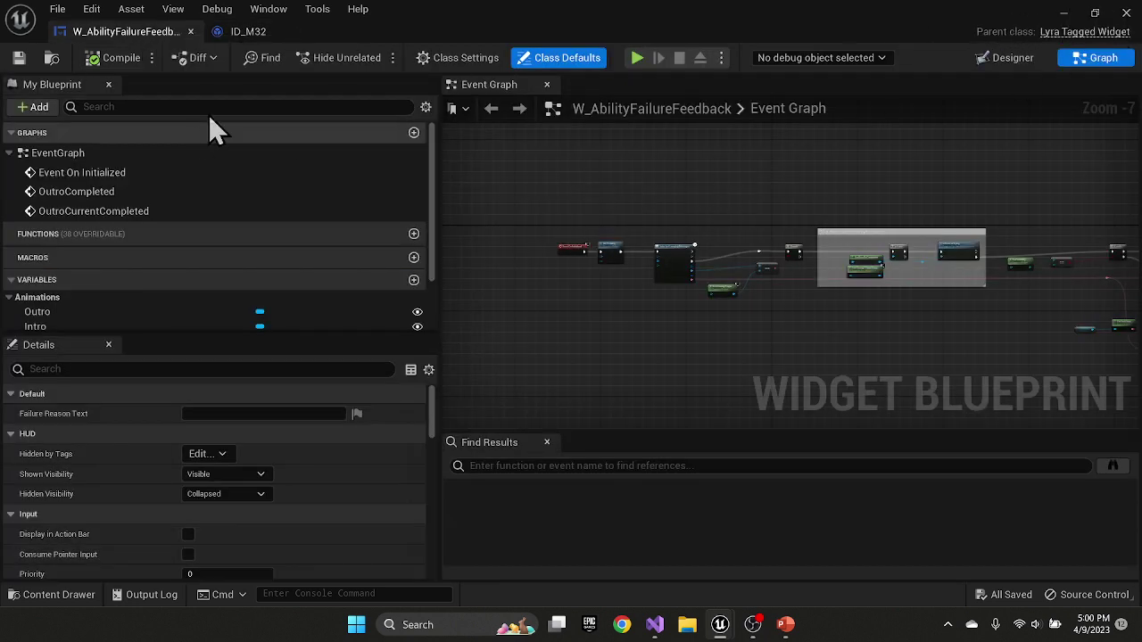
pyautogui.click(192, 31)
pyautogui.click(56, 595)
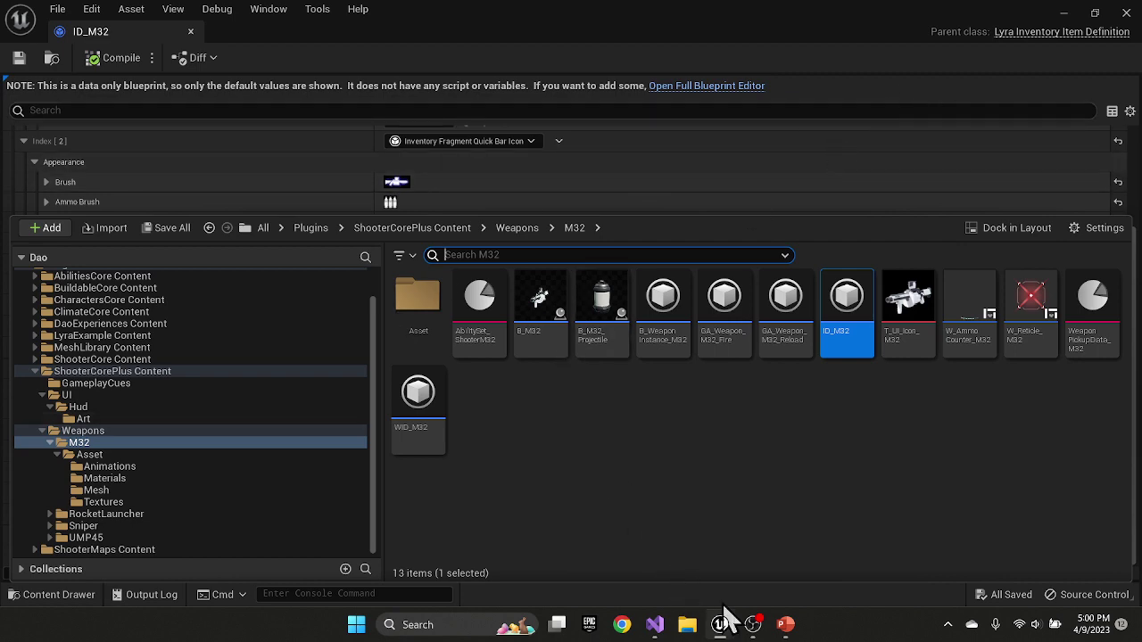
pyautogui.click(1063, 14)
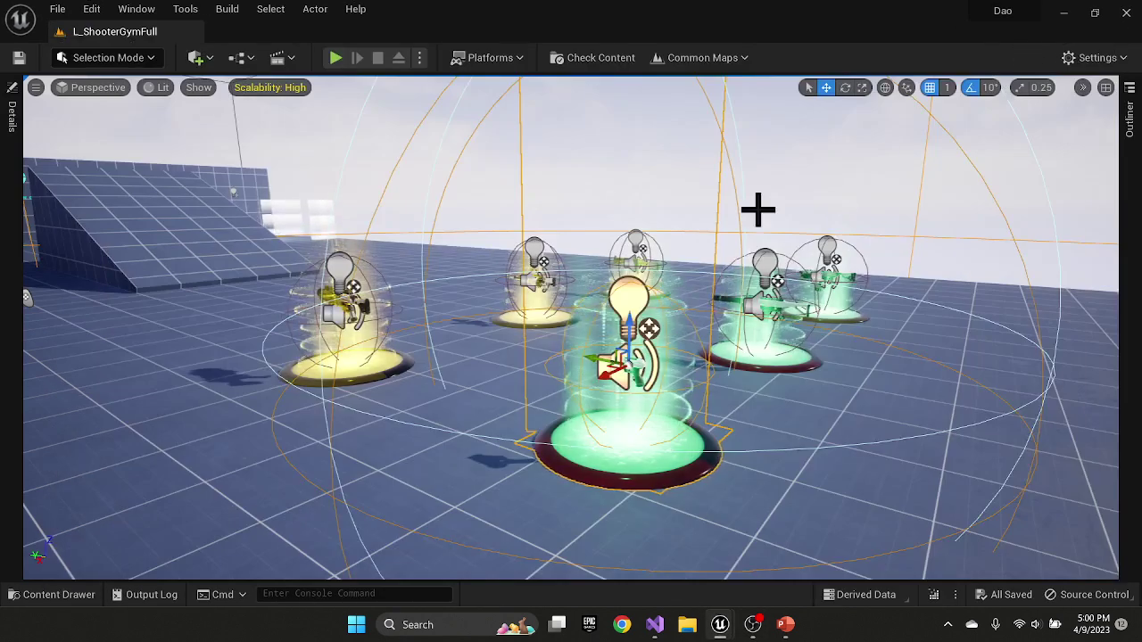
# Open the B_WeaponSpawner blueprint for editing from the nearest yellow weapon pad in the level
pyautogui.click(337, 294)
pyautogui.rightClick(339, 304)
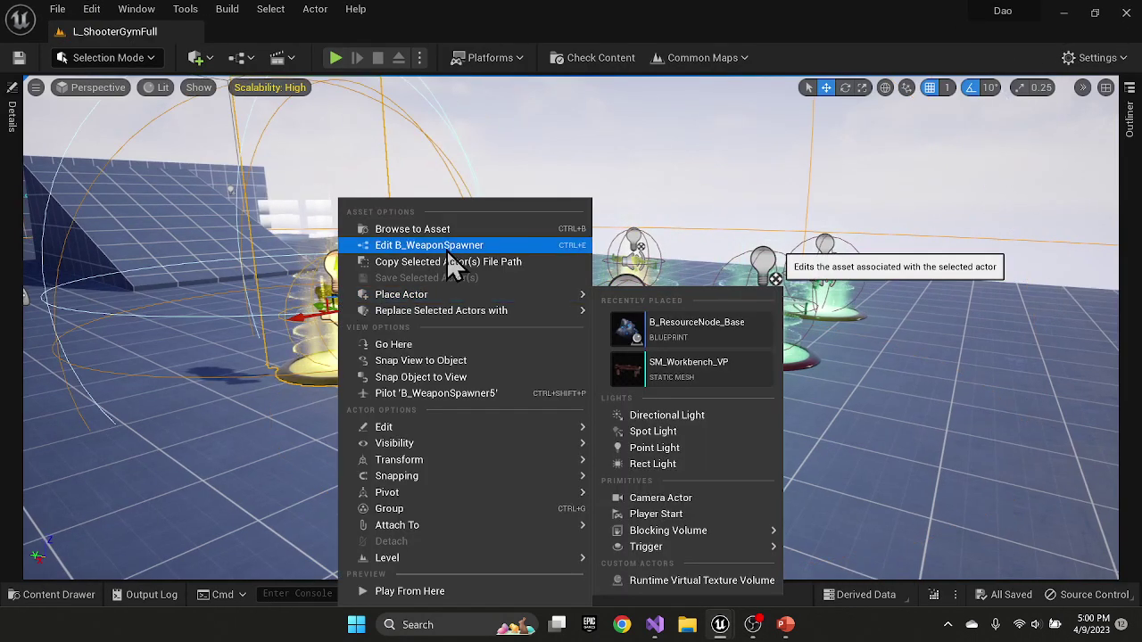
pyautogui.click(446, 251)
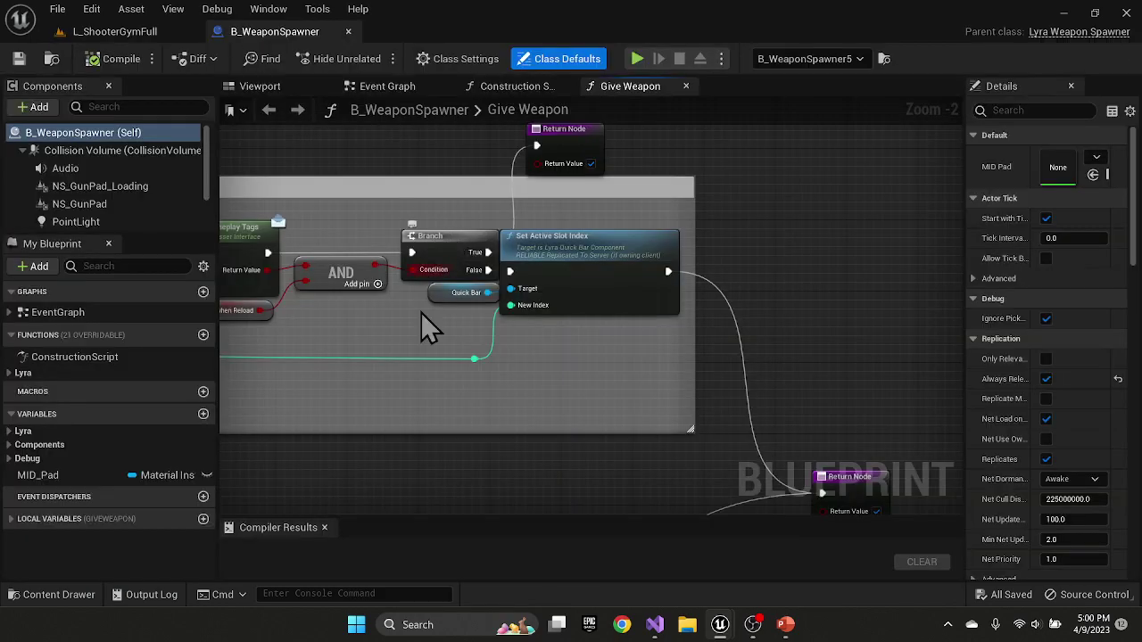
# Find the SpareAmmo stat nodes in Give Weapon and nudge the Existing Weapon Instance getter above Get Stat Tag Stack Count slightly left
pyautogui.scroll(-5, 540, 447)
pyautogui.moveTo(501, 444); pyautogui.dragTo(610, 206, button='right')
pyautogui.scroll(7, 619, 402)
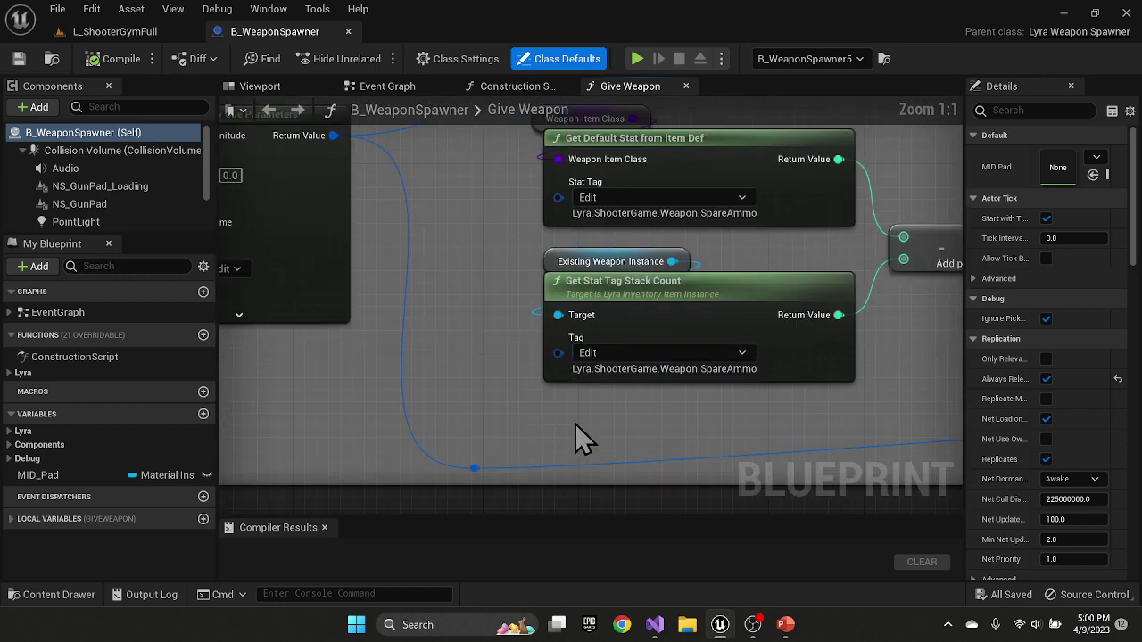
pyautogui.moveTo(624, 427); pyautogui.dragTo(552, 415, button='right')
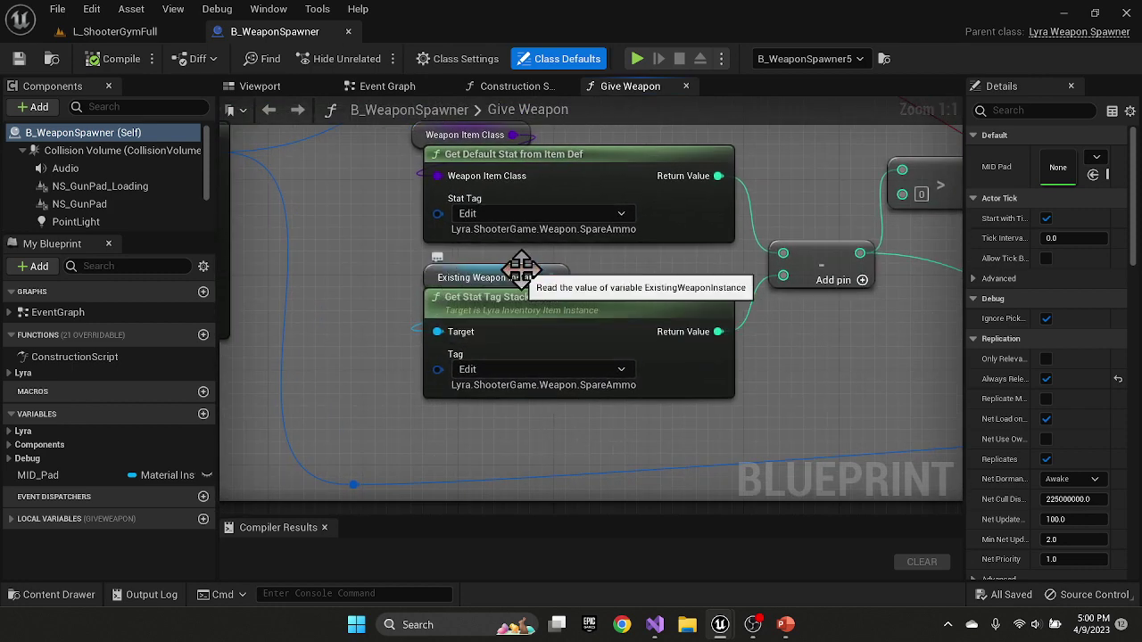
pyautogui.moveTo(527, 282)
pyautogui.mouseDown()
pyautogui.moveTo(499, 280)
pyautogui.moveTo(513, 282)
pyautogui.mouseUp()
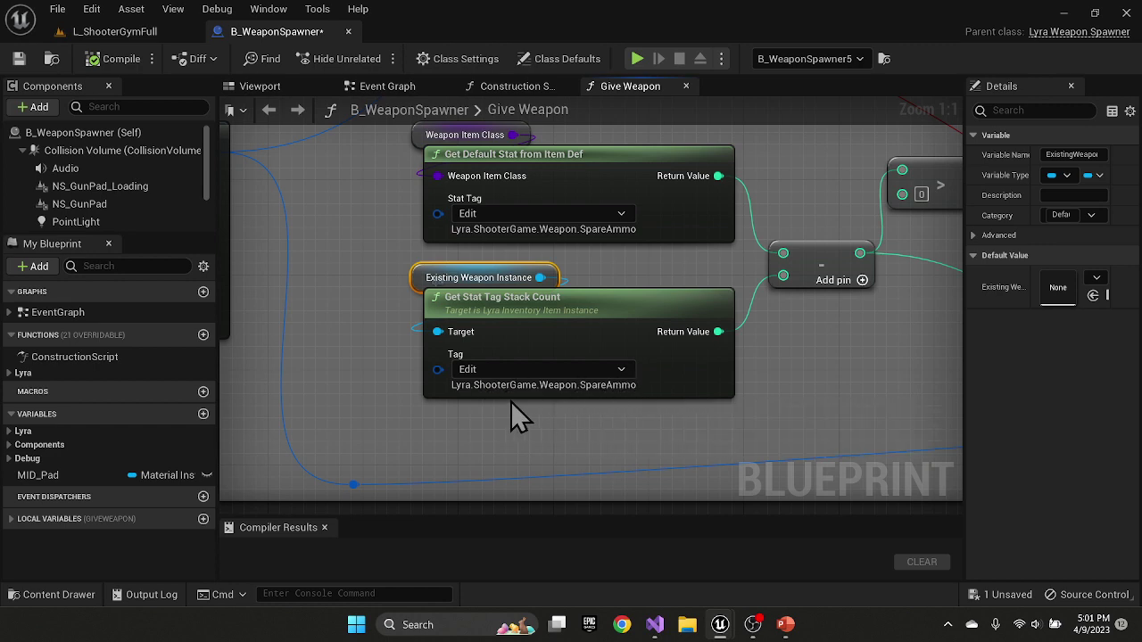
# Trace the spare ammo subtraction through the greater-than check to the Add Stat Tag Stack node
pyautogui.moveTo(799, 353); pyautogui.dragTo(565, 412, button='right')
pyautogui.scroll(-2, 563, 404)
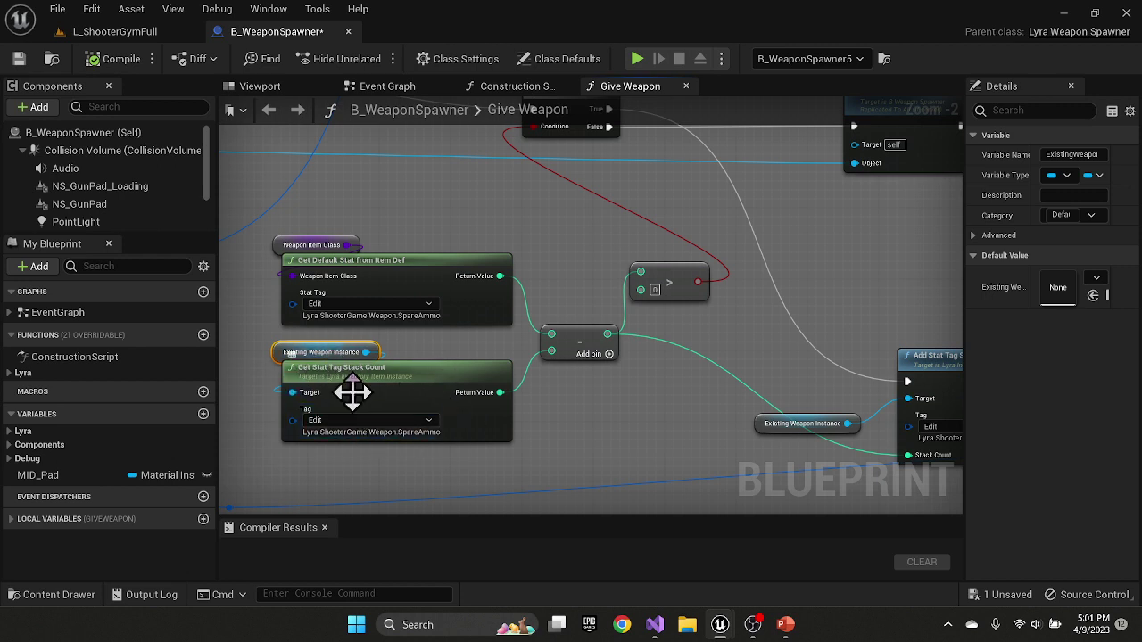
pyautogui.scroll(2, 384, 308)
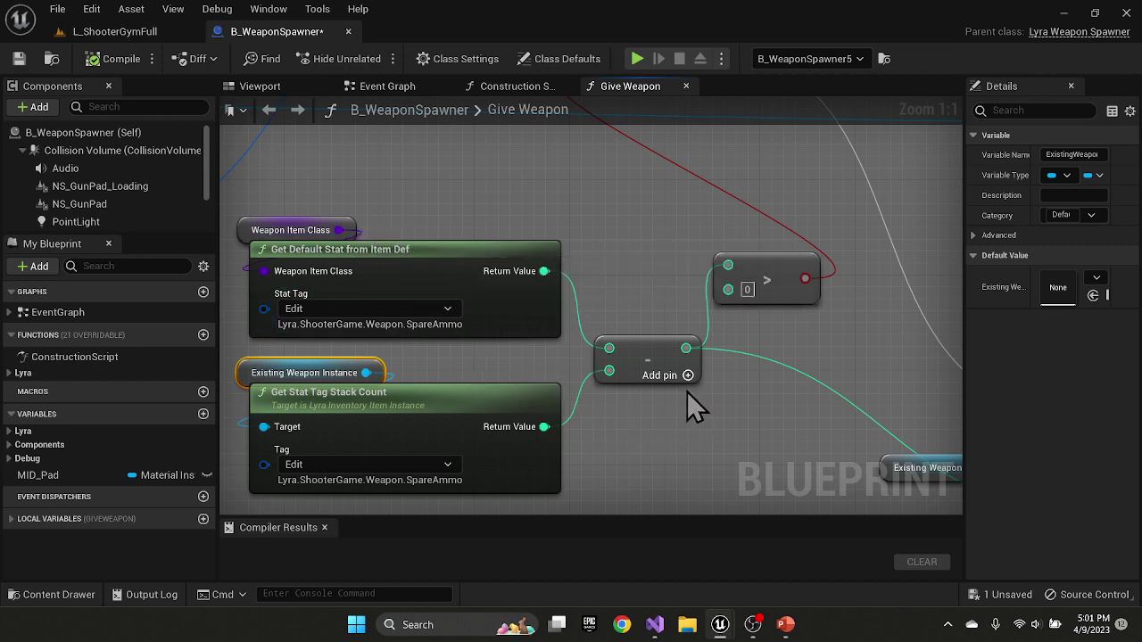
pyautogui.moveTo(687, 391); pyautogui.dragTo(587, 328, button='right')
pyautogui.scroll(-2, 587, 328)
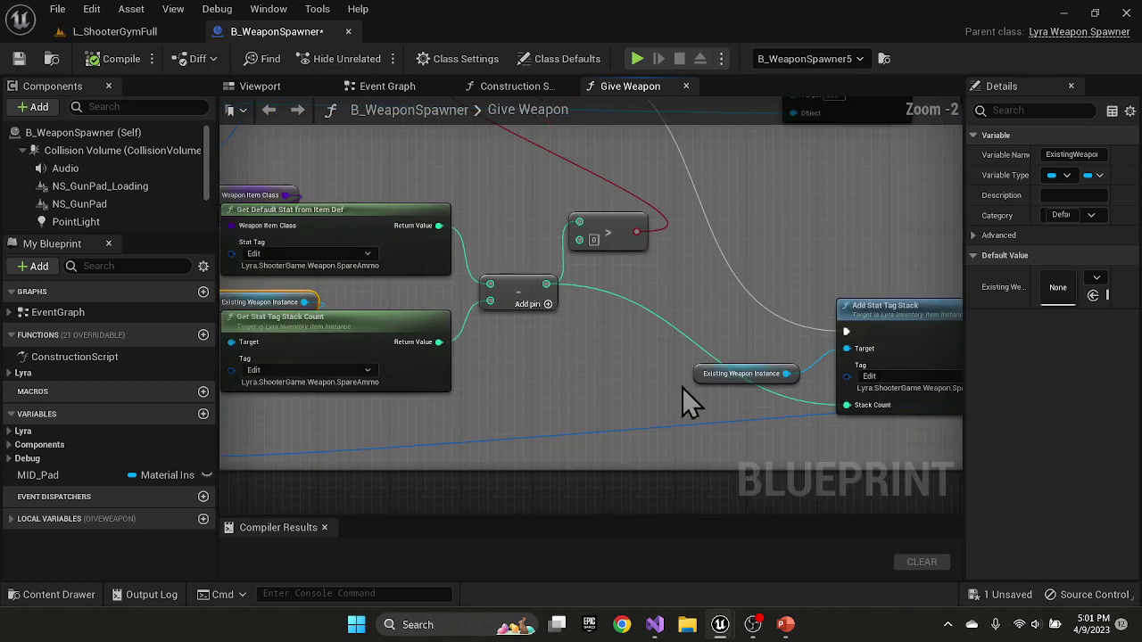
pyautogui.moveTo(814, 436); pyautogui.dragTo(564, 411, button='right')
pyautogui.scroll(2, 629, 339)
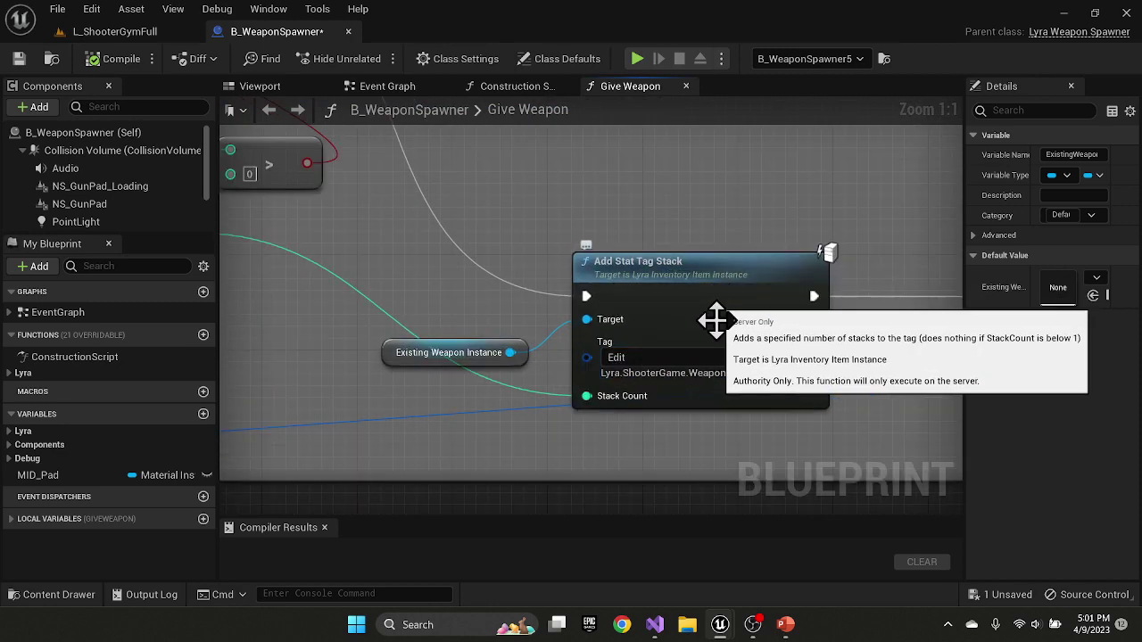
# Compare the two SpareAmmo stat getters with the Stack Count and Tag inputs of Add Stat Tag Stack within the Give Weapon graph
pyautogui.moveTo(403, 397); pyautogui.dragTo(593, 356, button='right')
pyautogui.scroll(-2, 589, 366)
pyautogui.moveTo(344, 364); pyautogui.dragTo(480, 362, button='right')
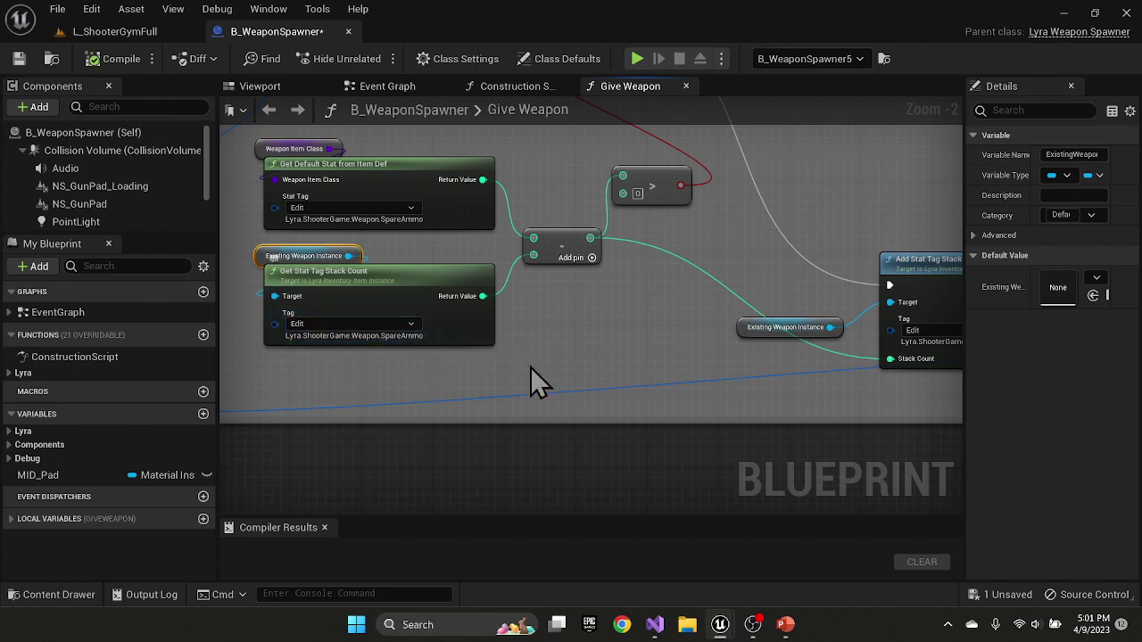
pyautogui.moveTo(792, 391); pyautogui.dragTo(470, 374, button='right')
pyautogui.scroll(2, 618, 321)
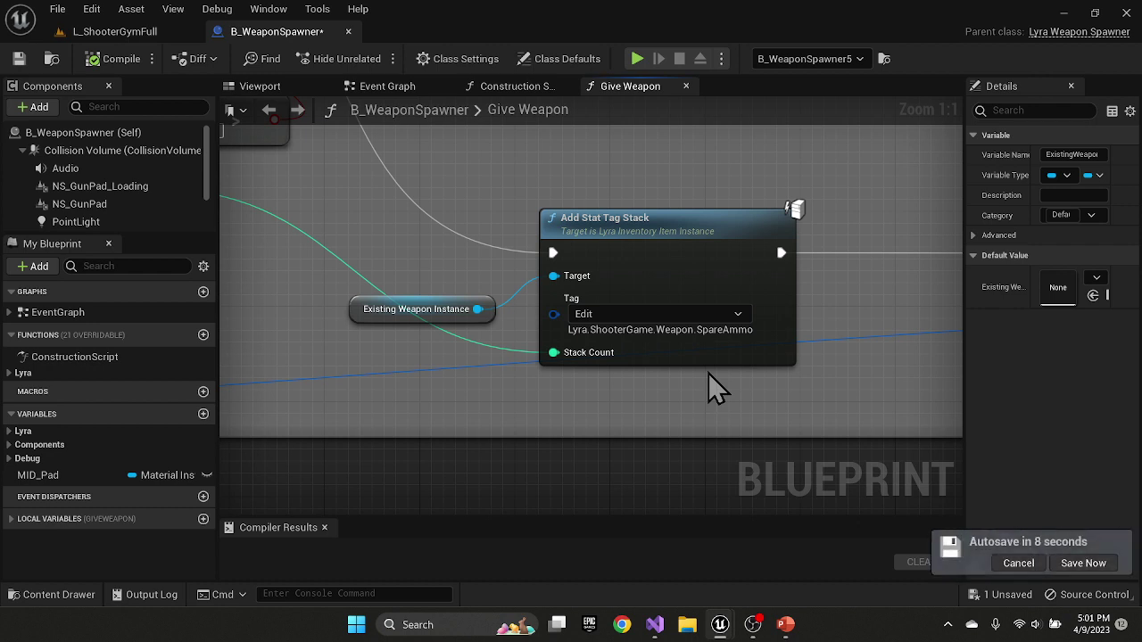
pyautogui.scroll(-2, 439, 355)
pyautogui.scroll(-2, 444, 403)
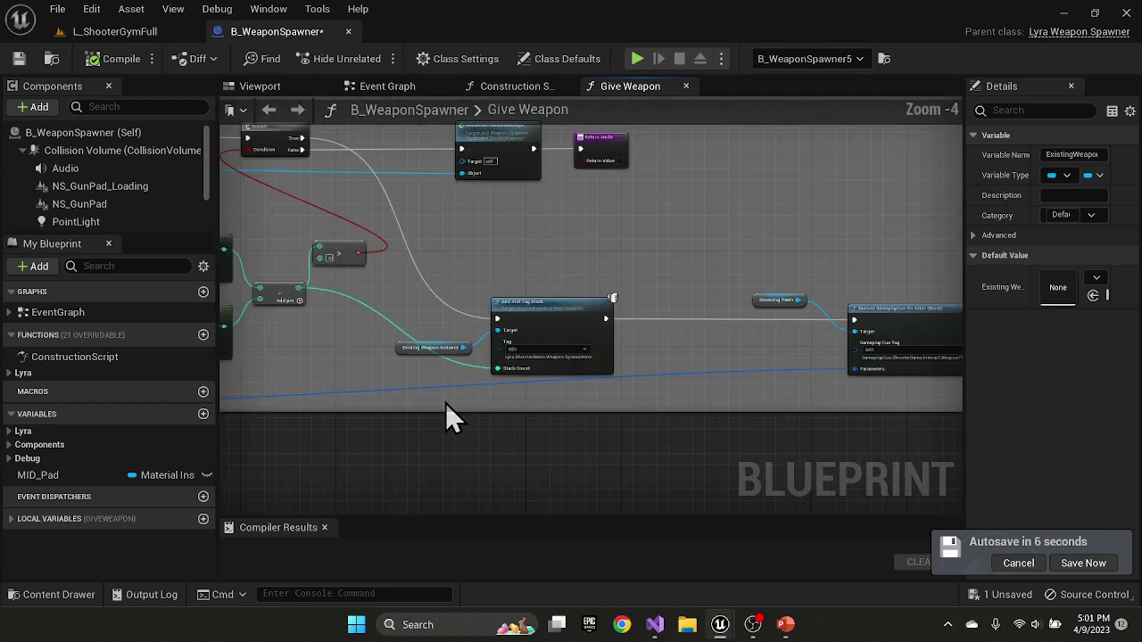
pyautogui.scroll(-2, 444, 403)
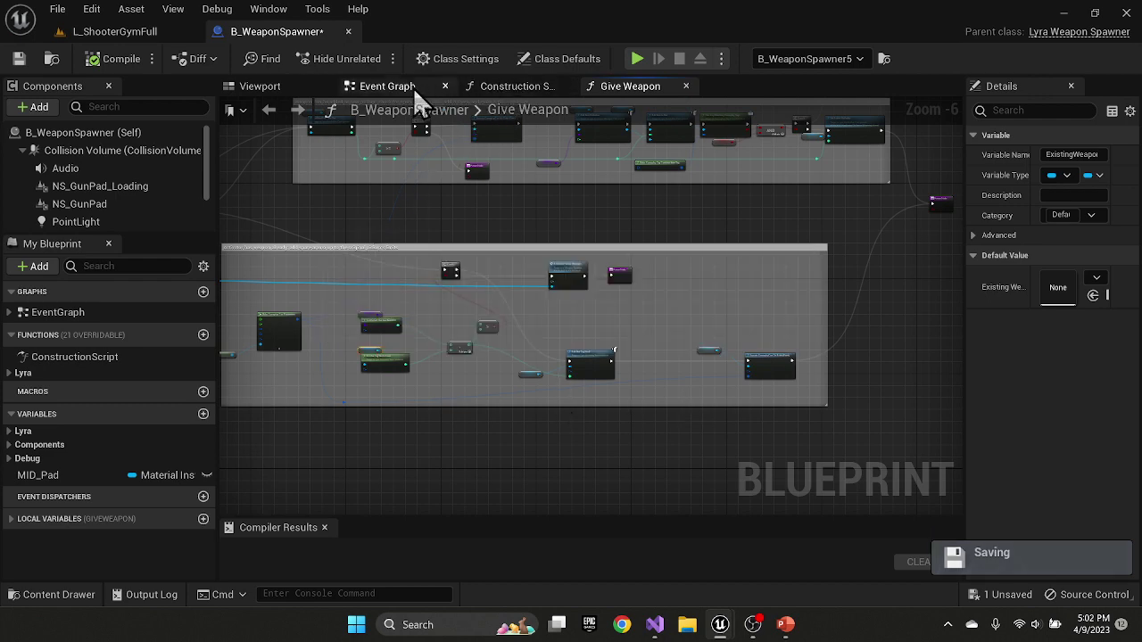
# Examine the Event Graph nodes that build the "Spare Ammo Full" failure message and broadcast it
pyautogui.click(368, 91)
pyautogui.scroll(7, 414, 334)
pyautogui.moveTo(601, 316); pyautogui.dragTo(343, 389, button='right')
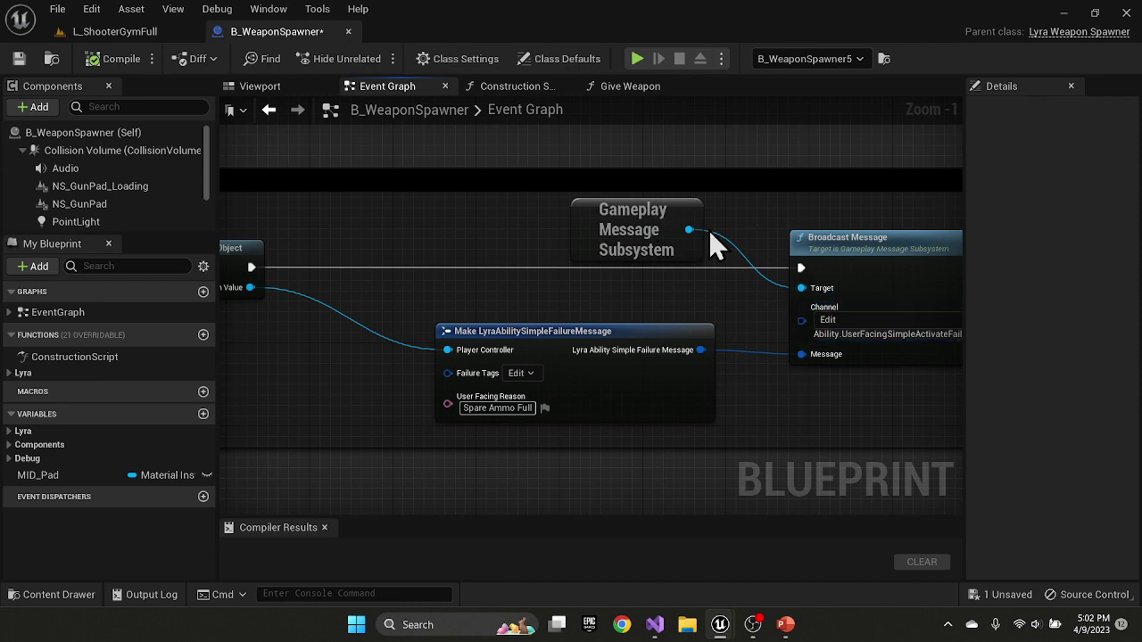
# Return to the Give Weapon function and review the spare ammo difference check and its branch
pyautogui.click(630, 86)
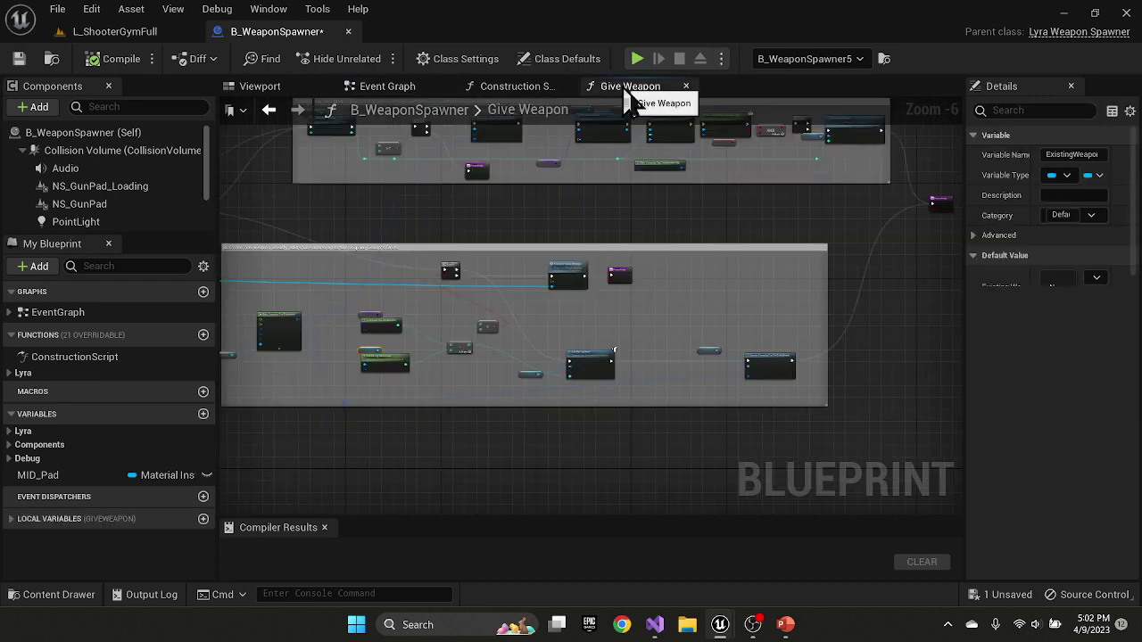
pyautogui.scroll(5, 486, 344)
pyautogui.moveTo(423, 397); pyautogui.dragTo(617, 339, button='right')
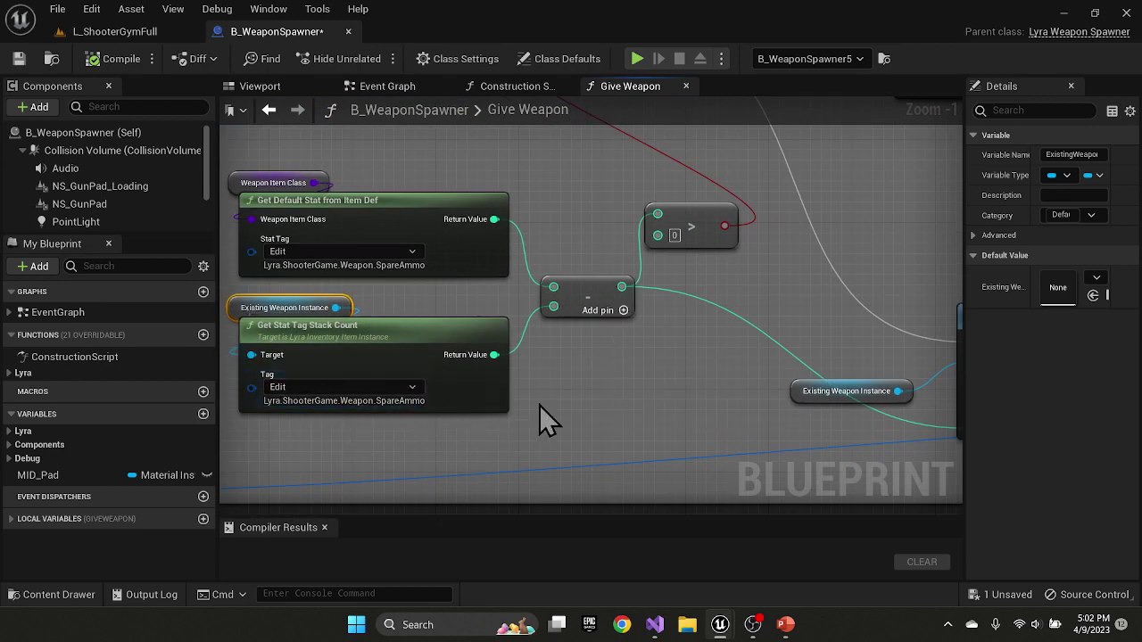
pyautogui.scroll(-3, 637, 387)
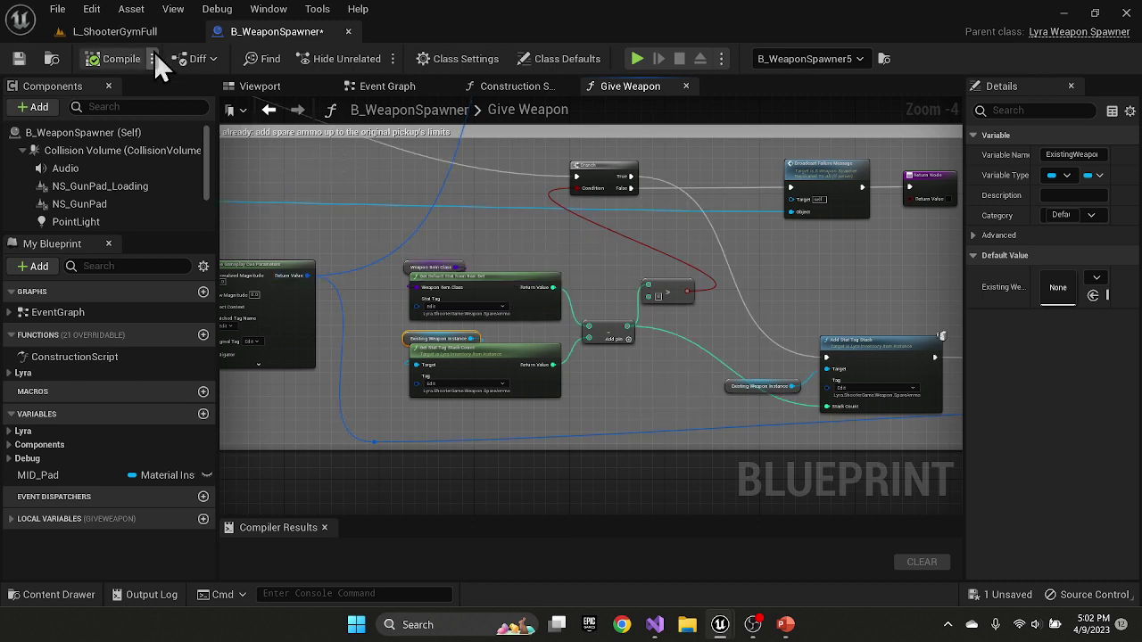
# Reopen the ID_M32 item definition from the M32 folder and look over its fragments again
pyautogui.click(56, 594)
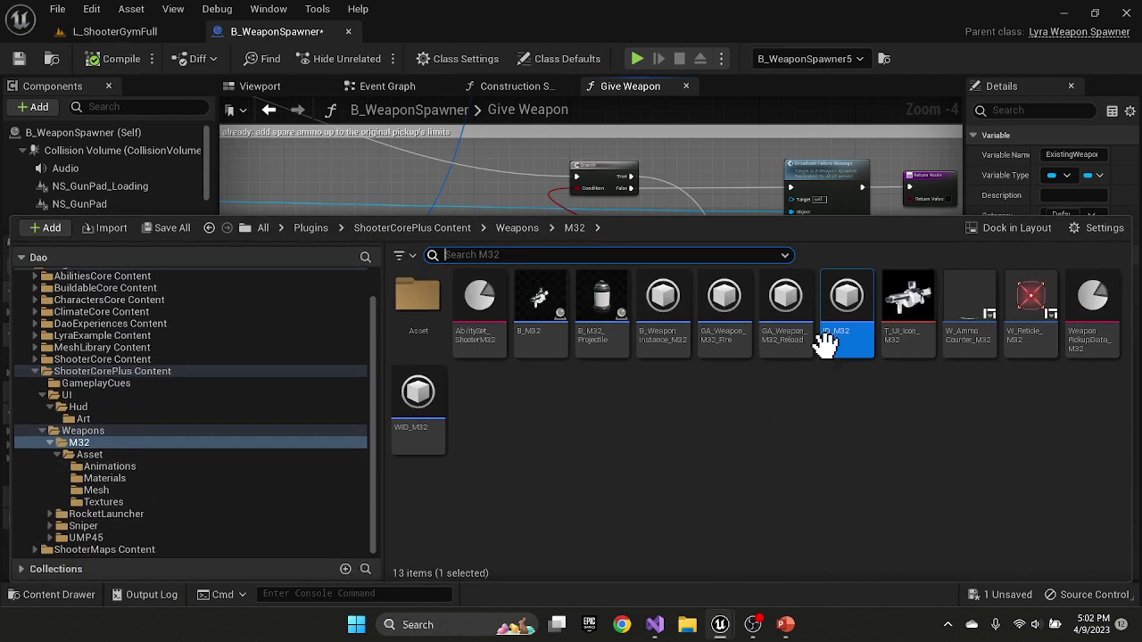
pyautogui.doubleClick(841, 321)
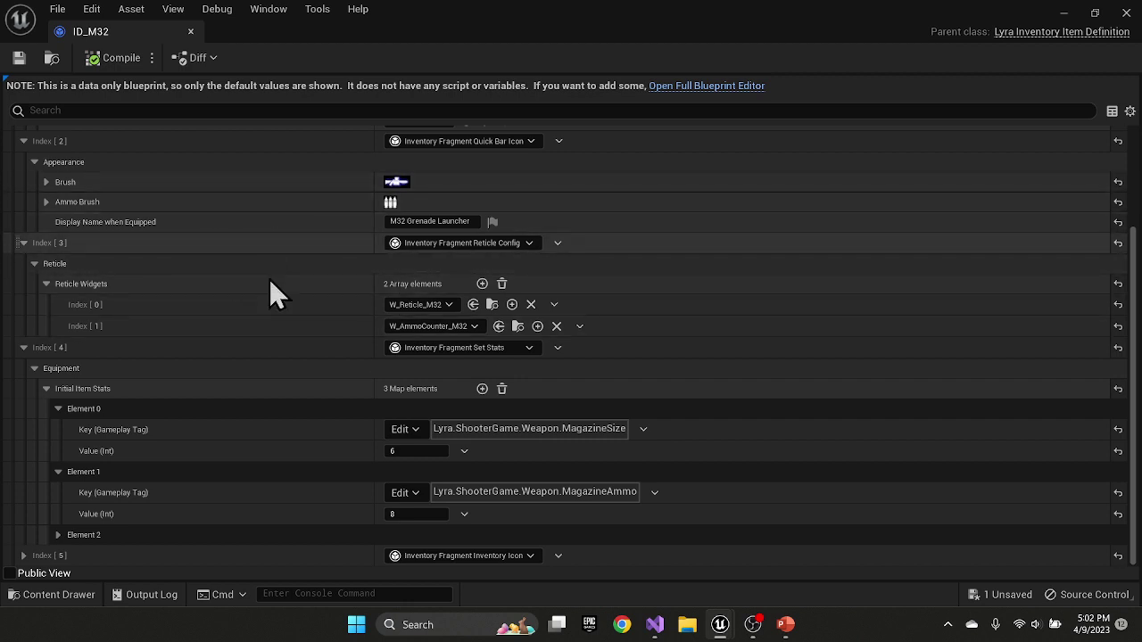
pyautogui.scroll(3, 235, 294)
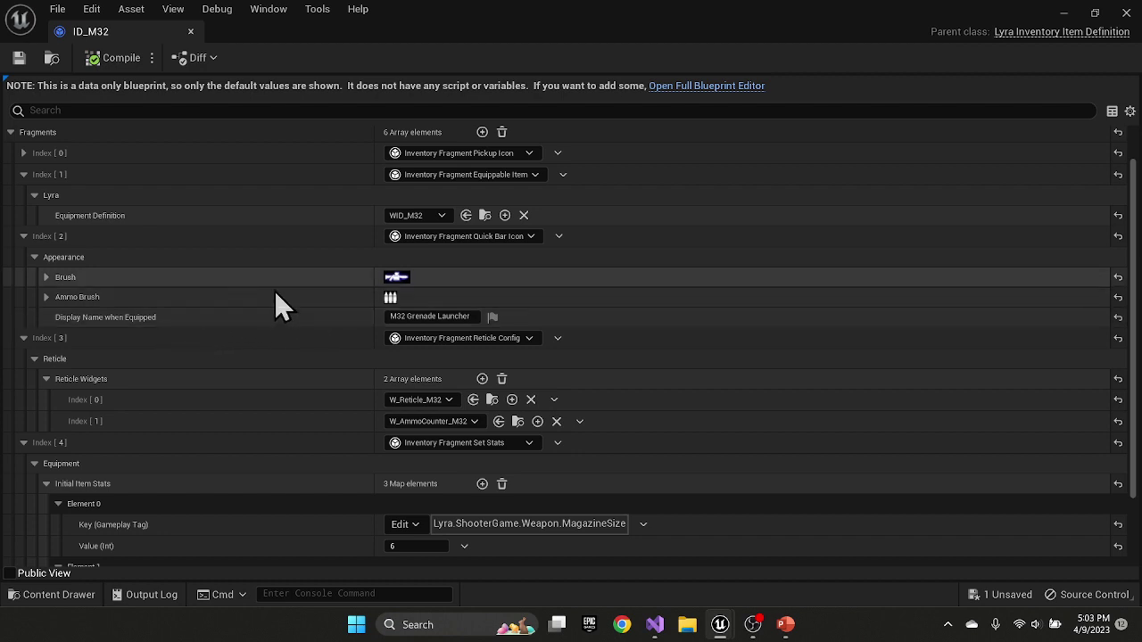
# Close the ID_M32 item definition and locate its asset in the ShooterCorePlus M32 weapon folder
pyautogui.click(191, 32)
pyautogui.click(59, 594)
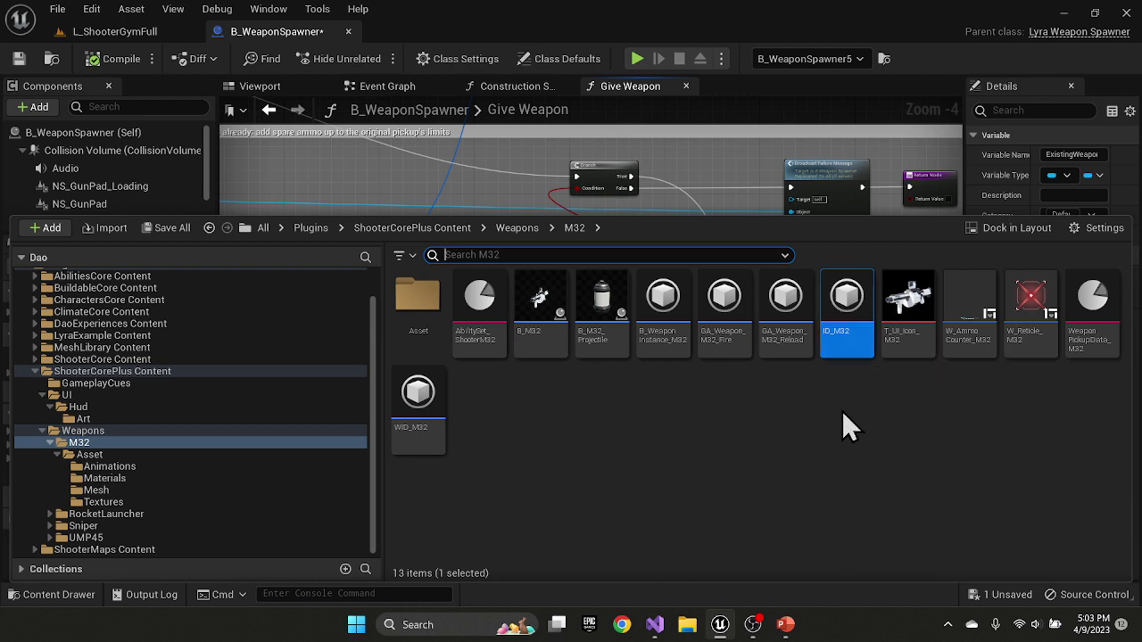
pyautogui.moveTo(854, 357)
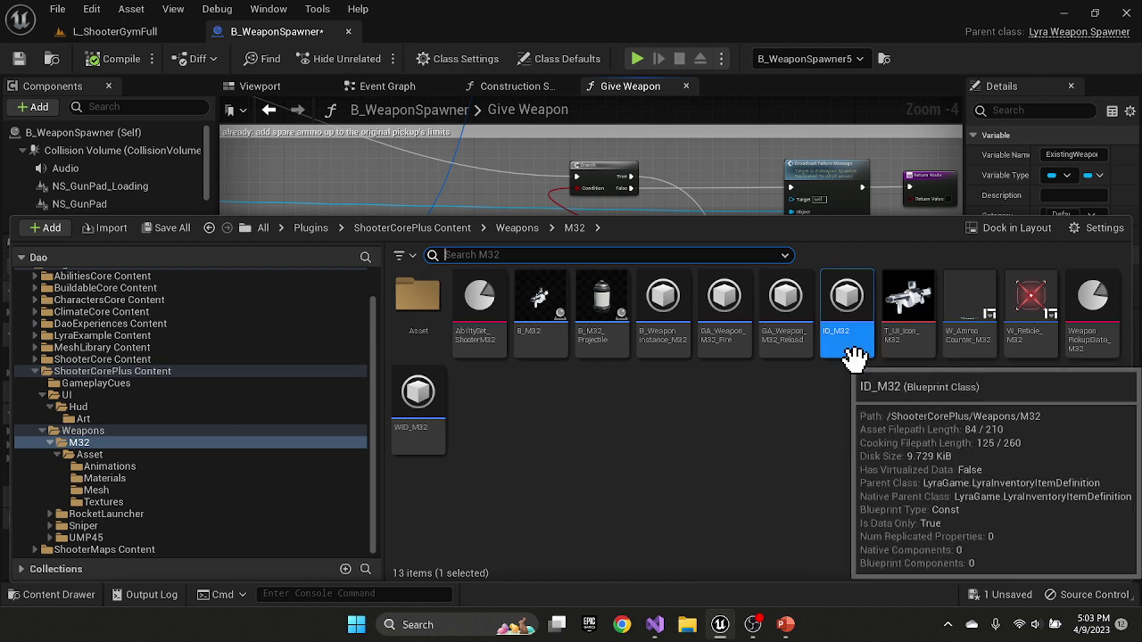